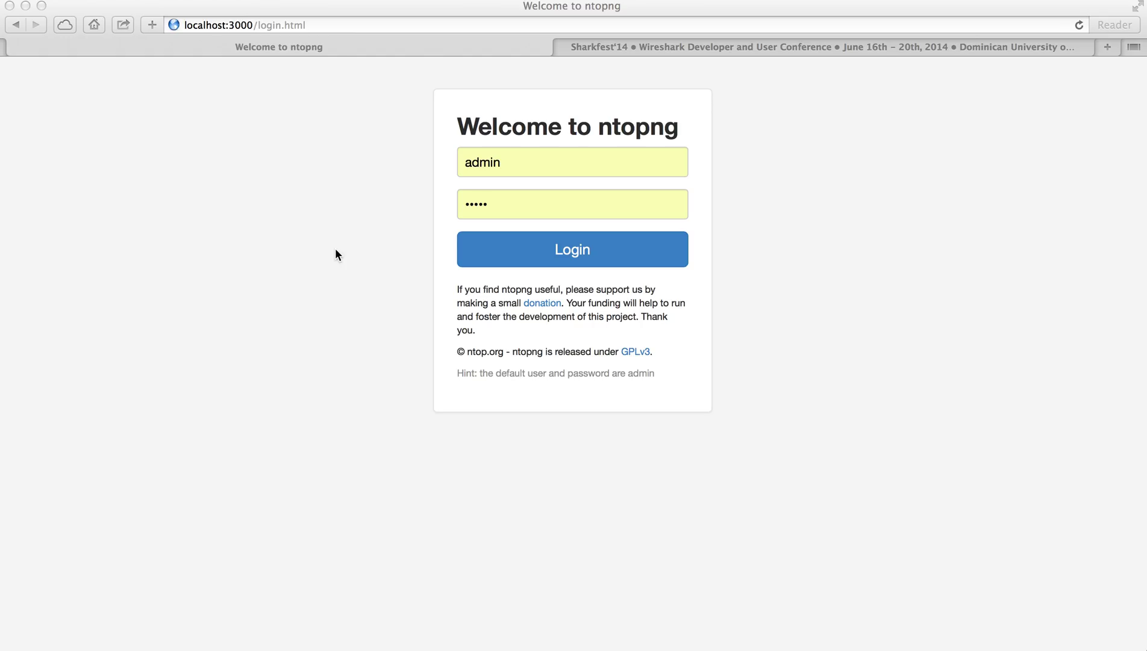
Step: Log in to ntopng with the credentials already filled in on the login page
left_click(359, 181)
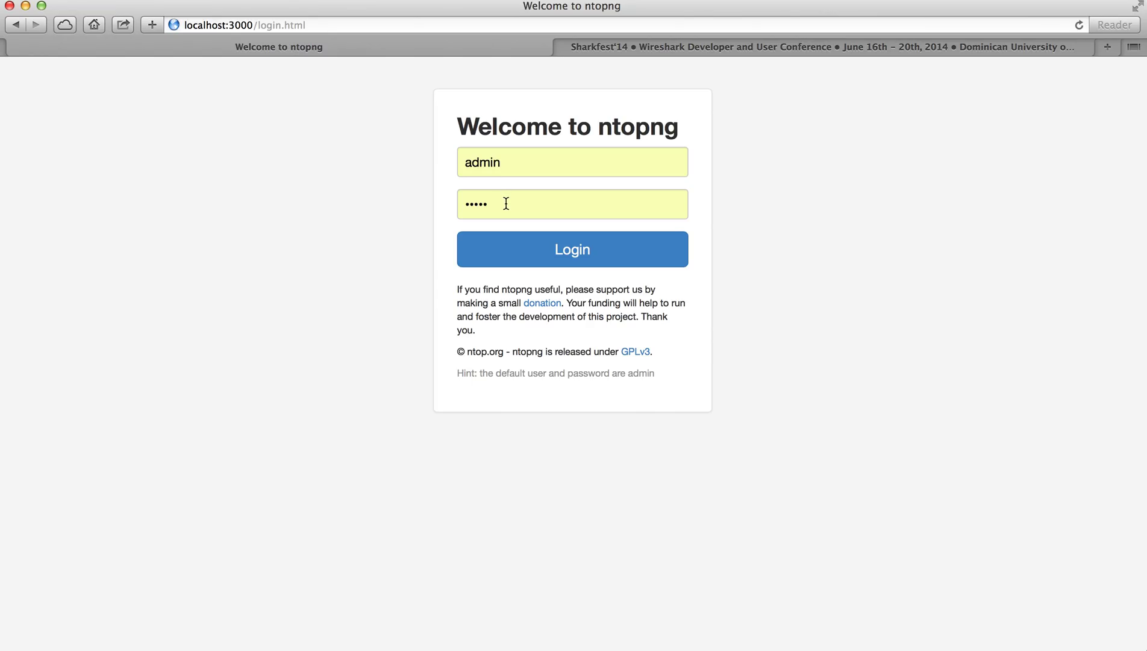
left_click(574, 256)
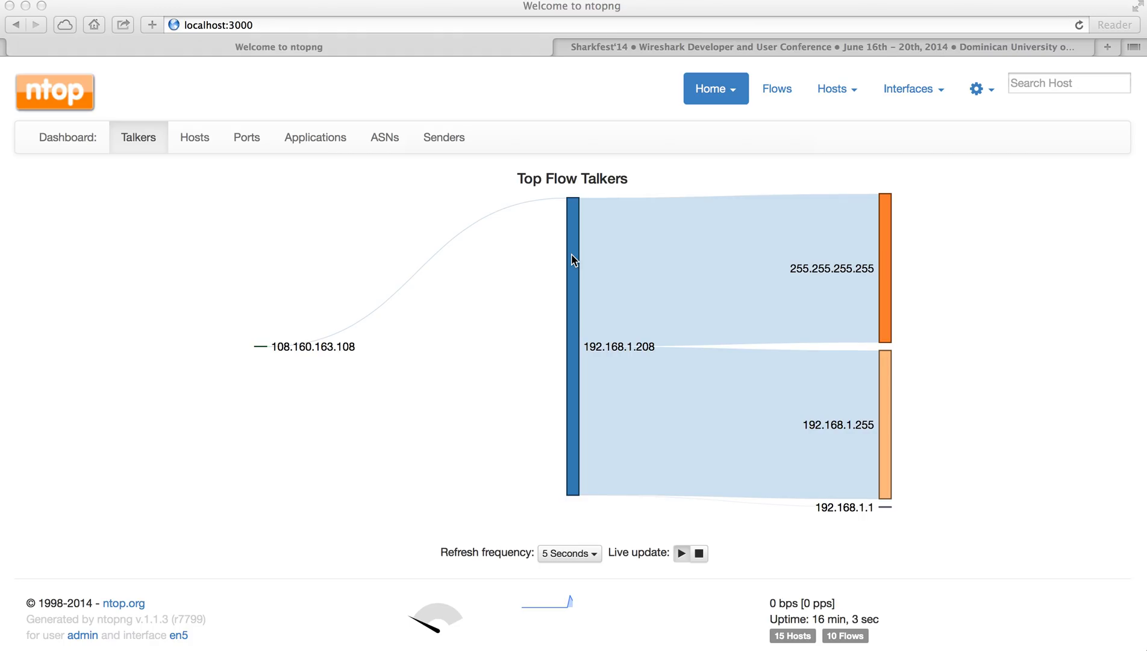
Step: Open the user management page from the settings options
left_click(994, 100)
left_click(993, 95)
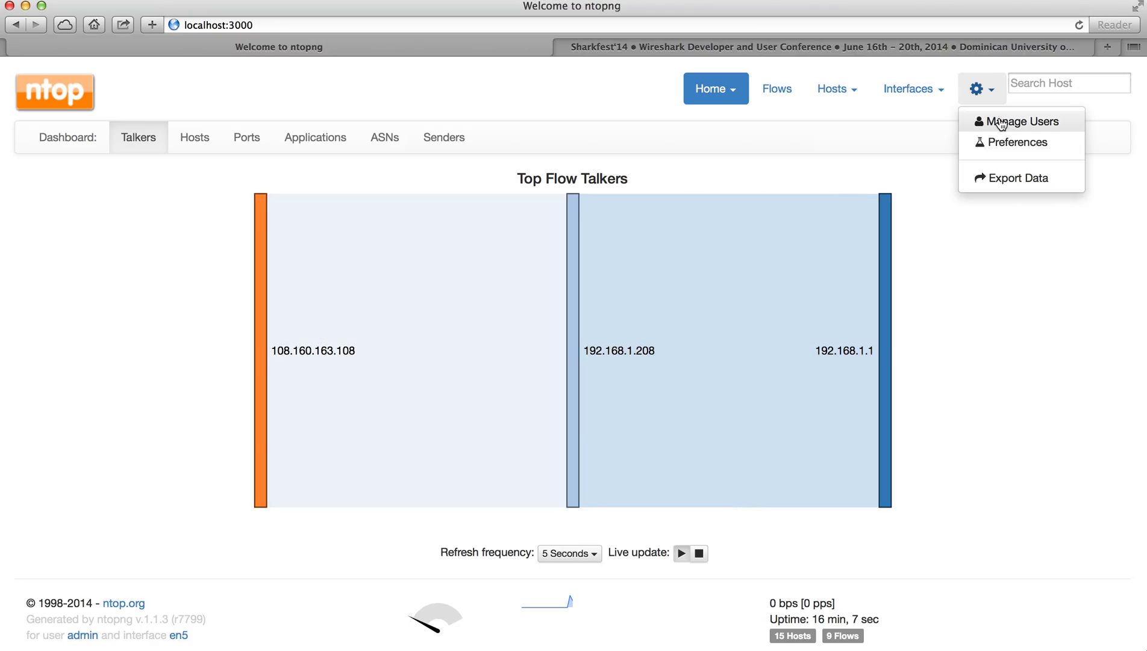
left_click(1002, 123)
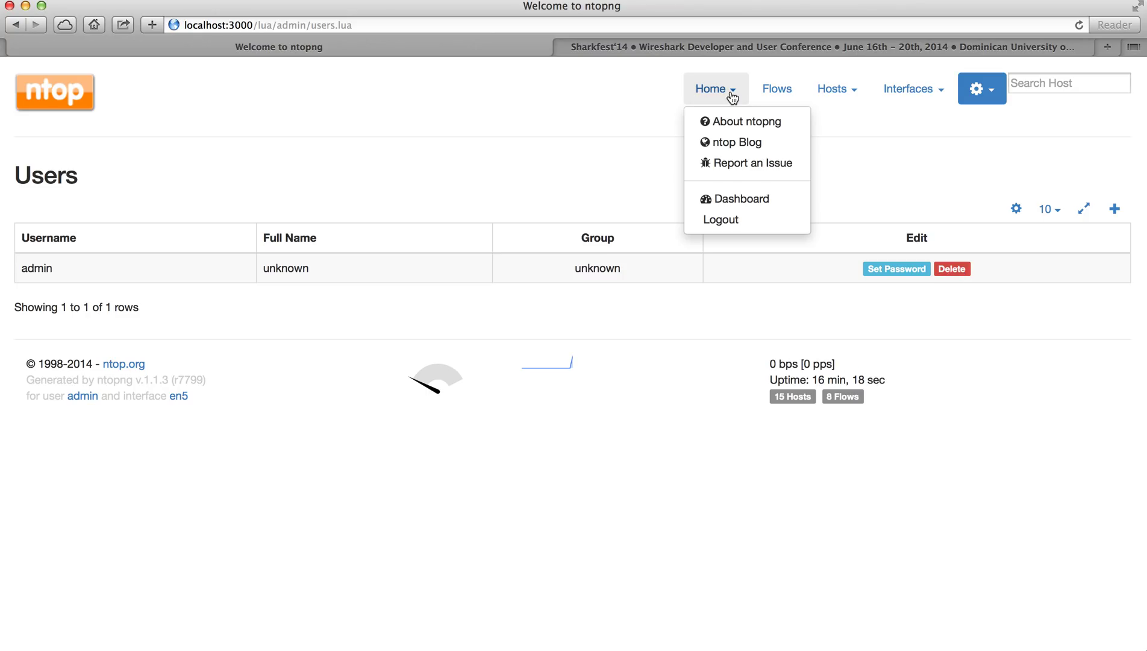
Step: Return to the dashboard and stop the live update of the Top Flow Talkers diagram
mouse_move(710, 90)
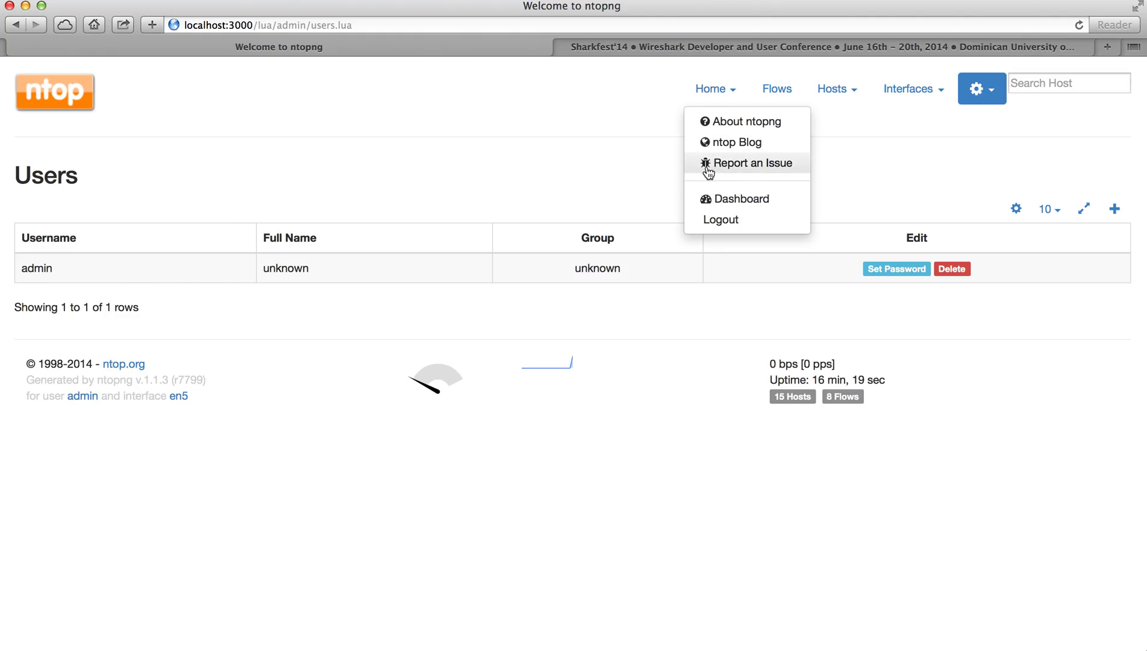
left_click(712, 202)
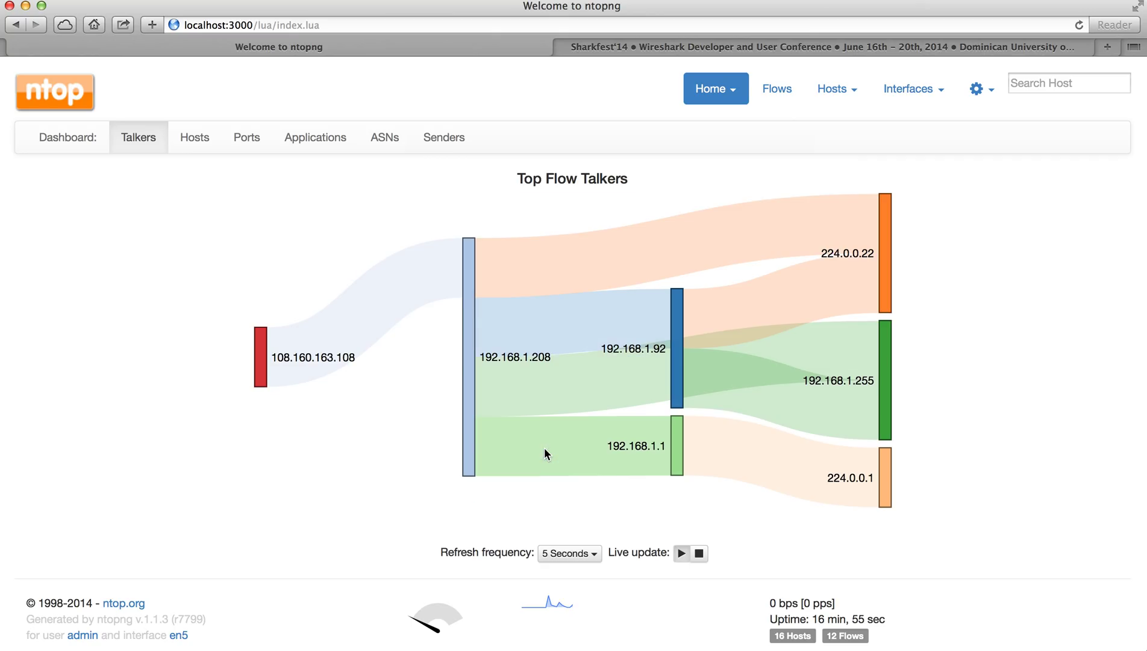
left_click(700, 553)
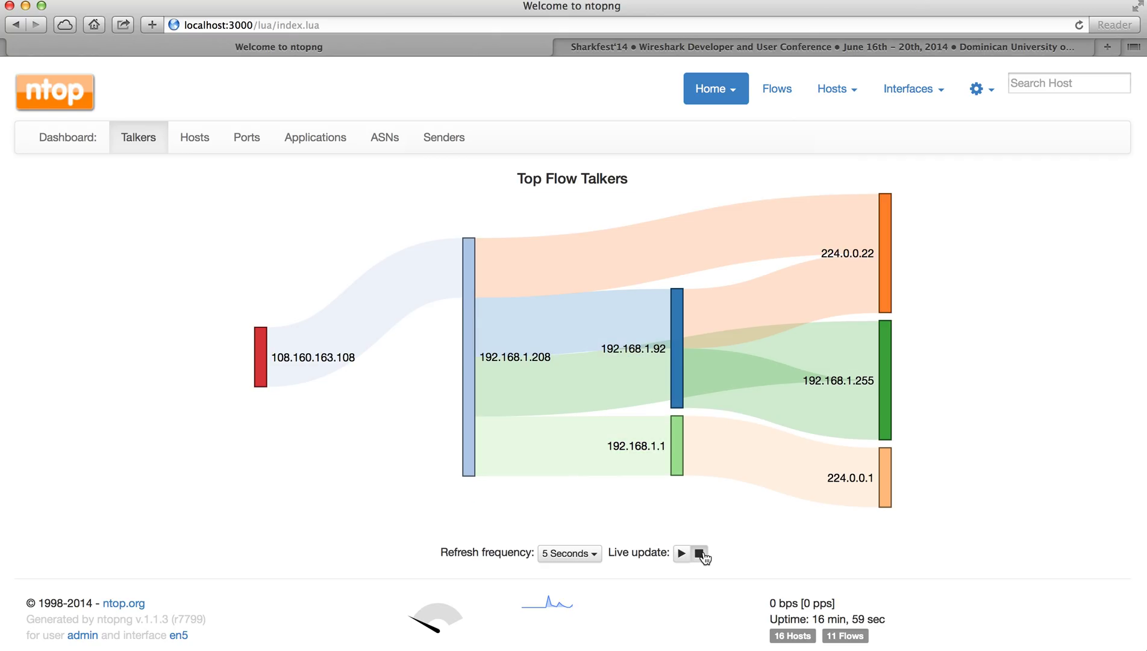
Step: Look over the refresh frequency choices, and inspect the host bars and flow links in the Top Flow Talkers diagram
left_click(572, 555)
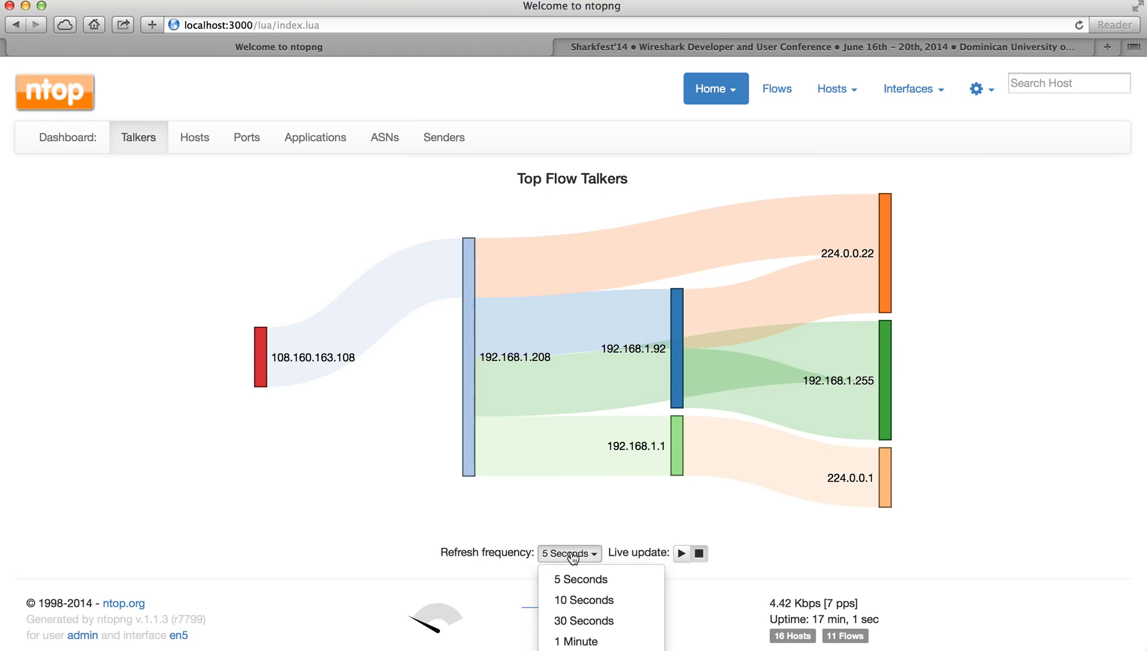
left_click(593, 509)
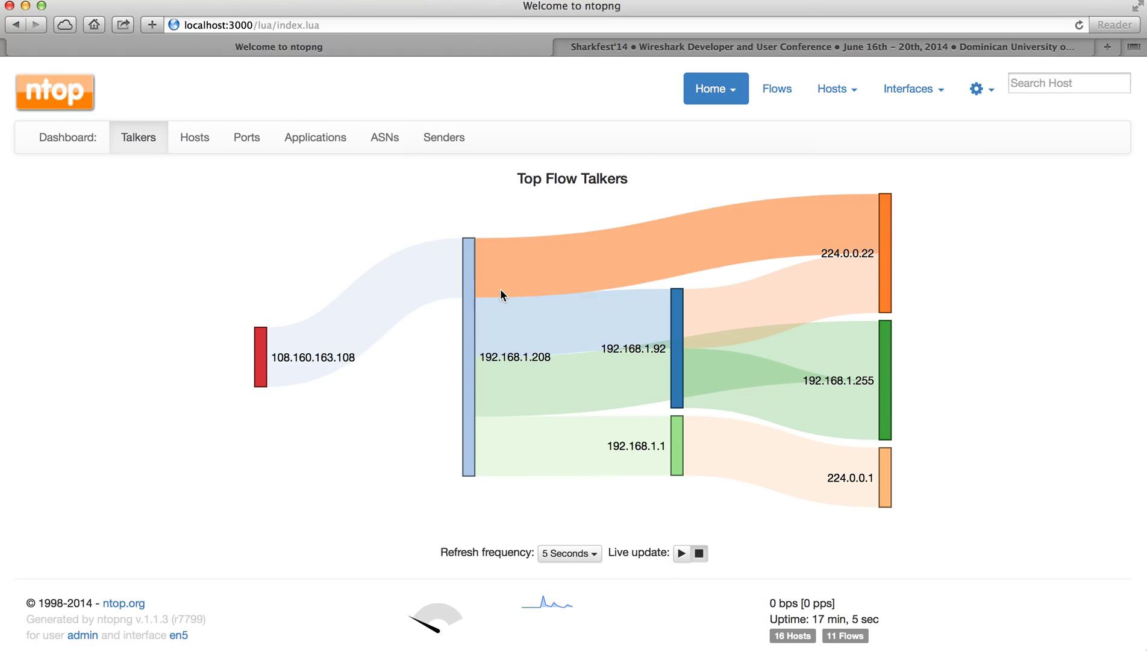
mouse_move(501, 294)
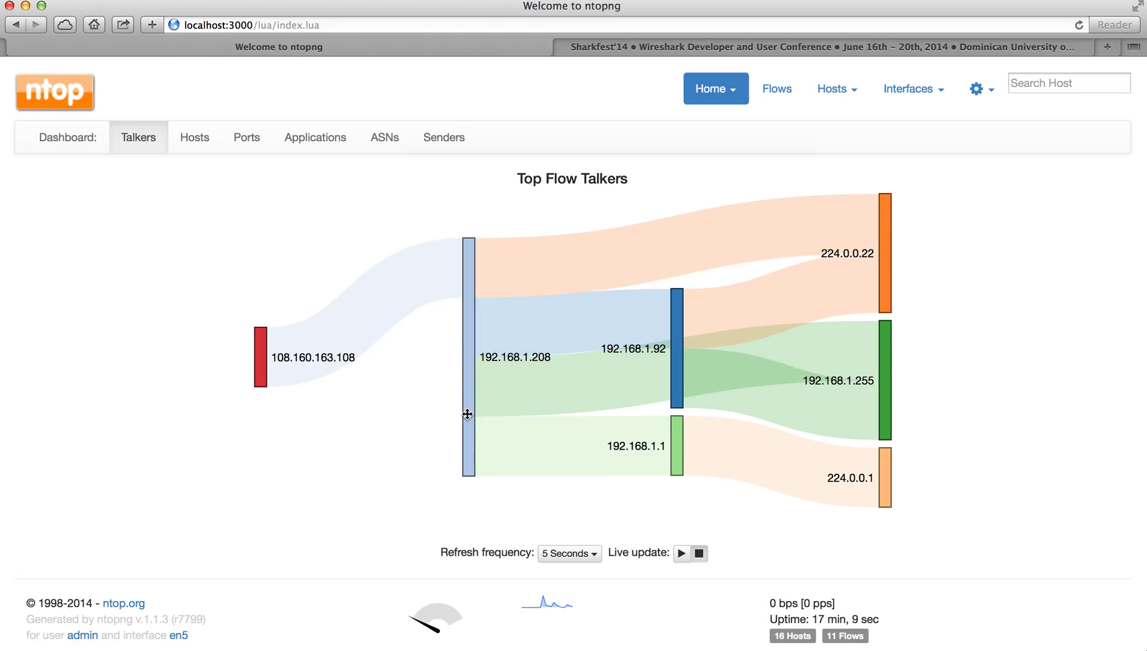
mouse_move(501, 373)
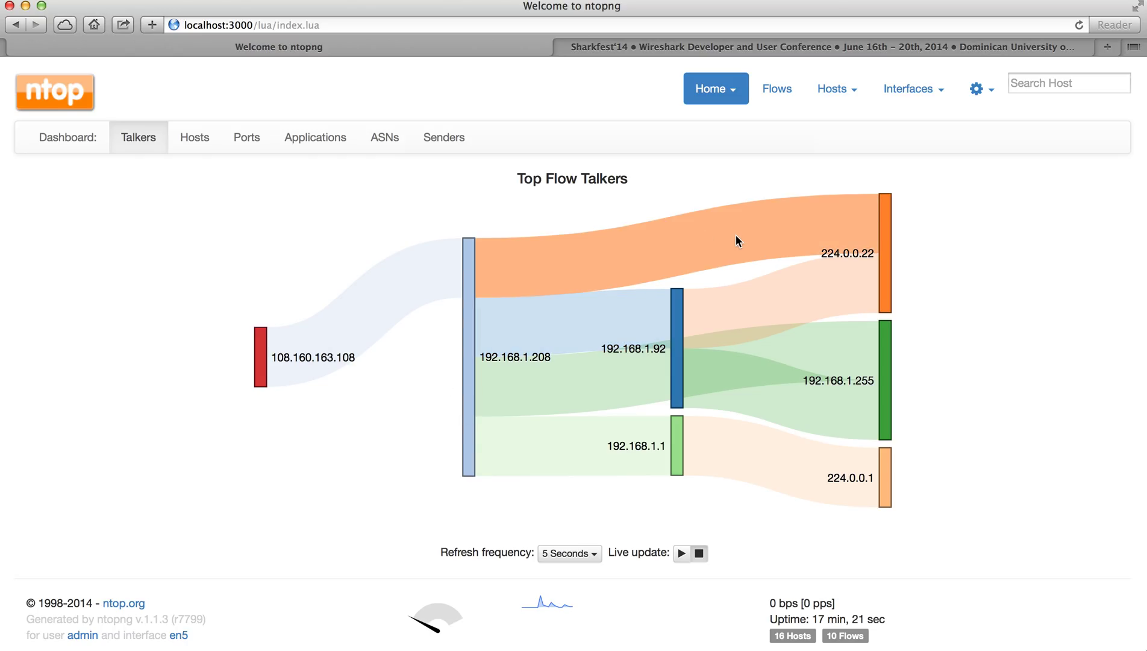
mouse_move(737, 236)
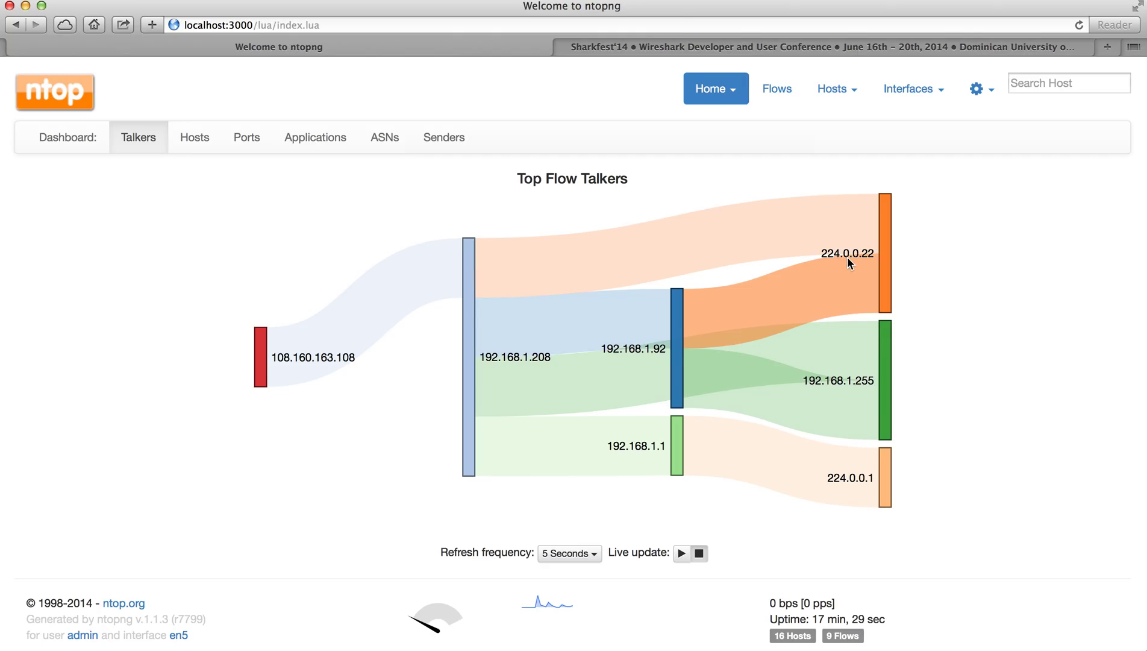
mouse_move(847, 256)
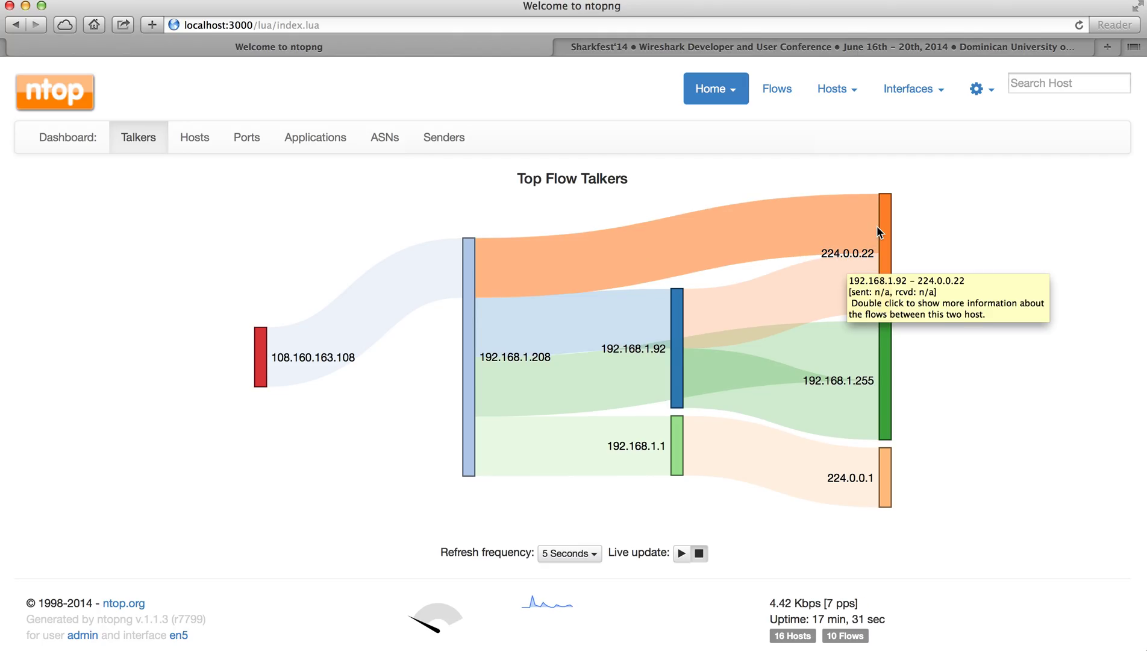
mouse_move(878, 227)
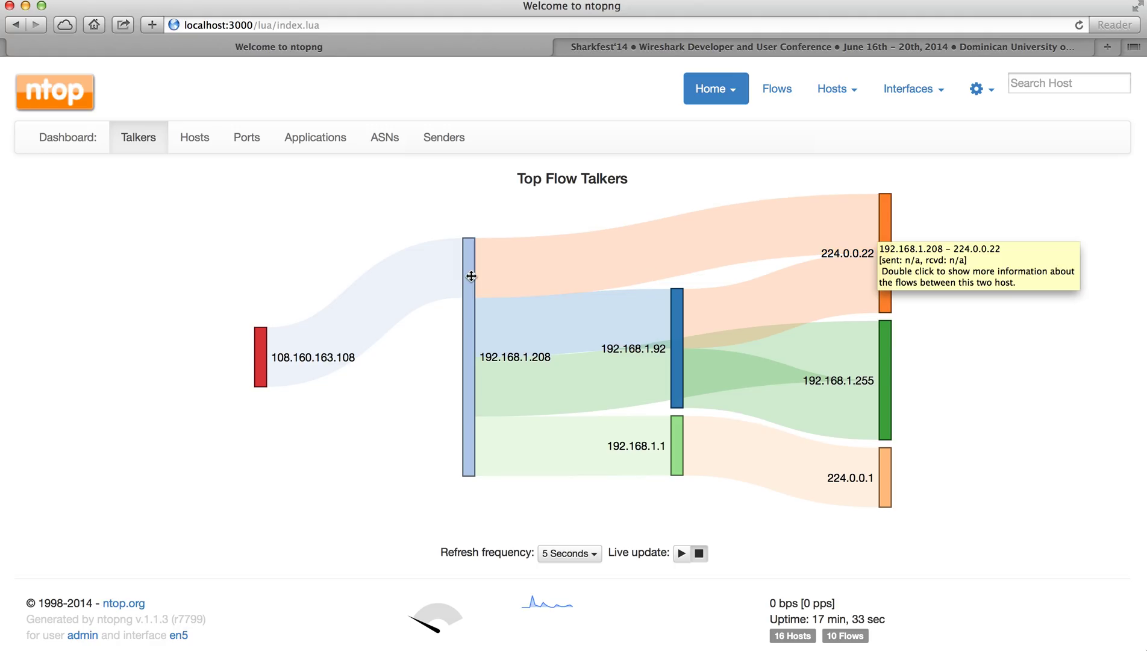
mouse_move(471, 276)
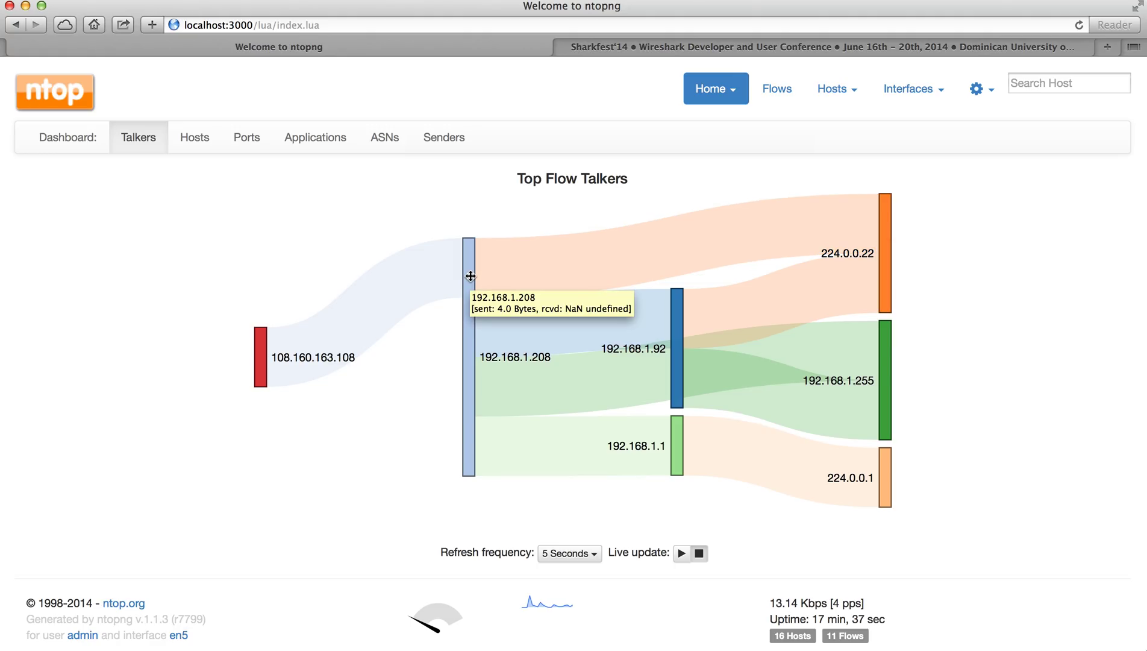
mouse_move(529, 397)
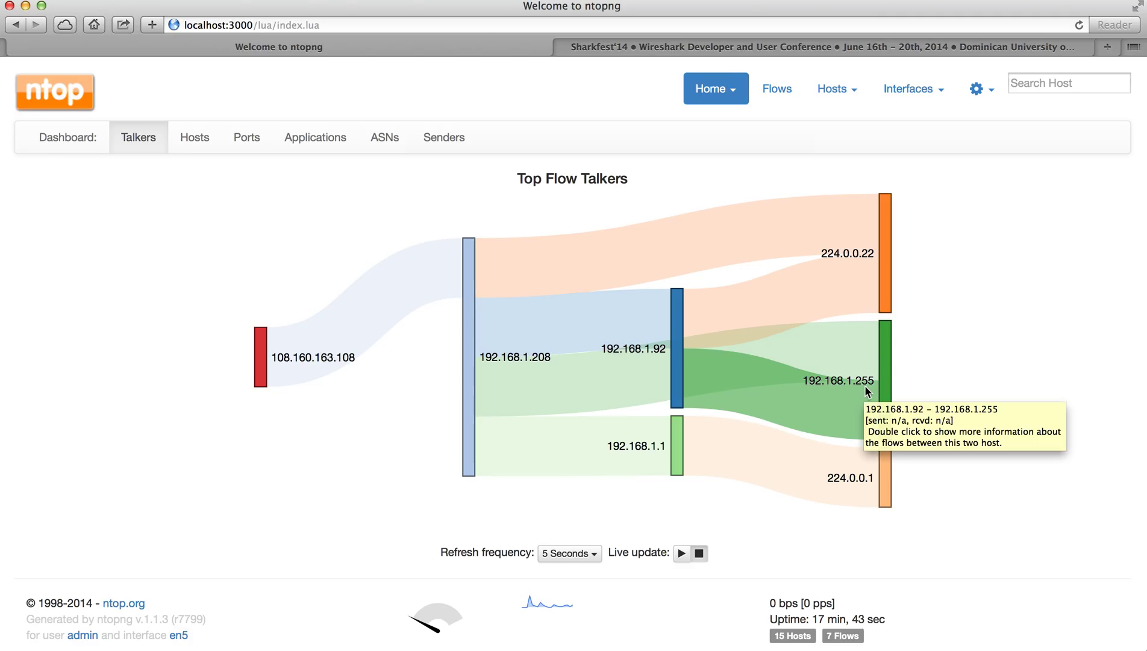
Step: Move the 192.168.1.92 host bar higher and the 108.160.163.108 bar slightly lower in the flow diagram
left_click_drag(678, 350, 632, 309)
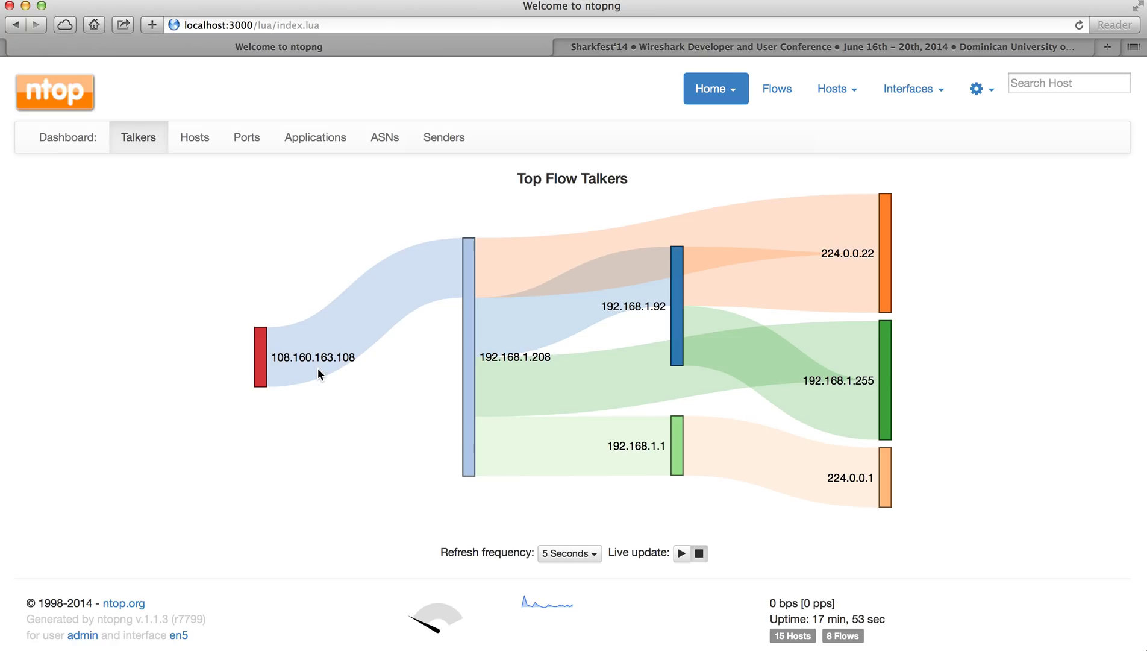
mouse_move(263, 383)
left_mouse_down()
mouse_move(262, 446)
mouse_move(261, 347)
mouse_move(260, 378)
left_mouse_up()
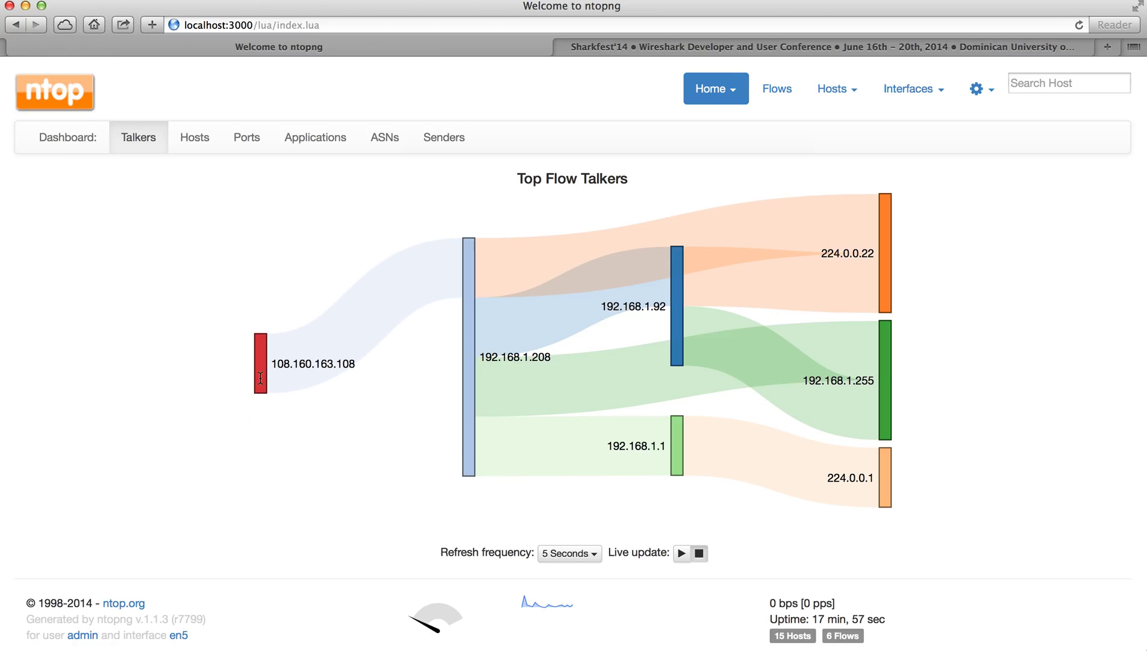
mouse_move(287, 368)
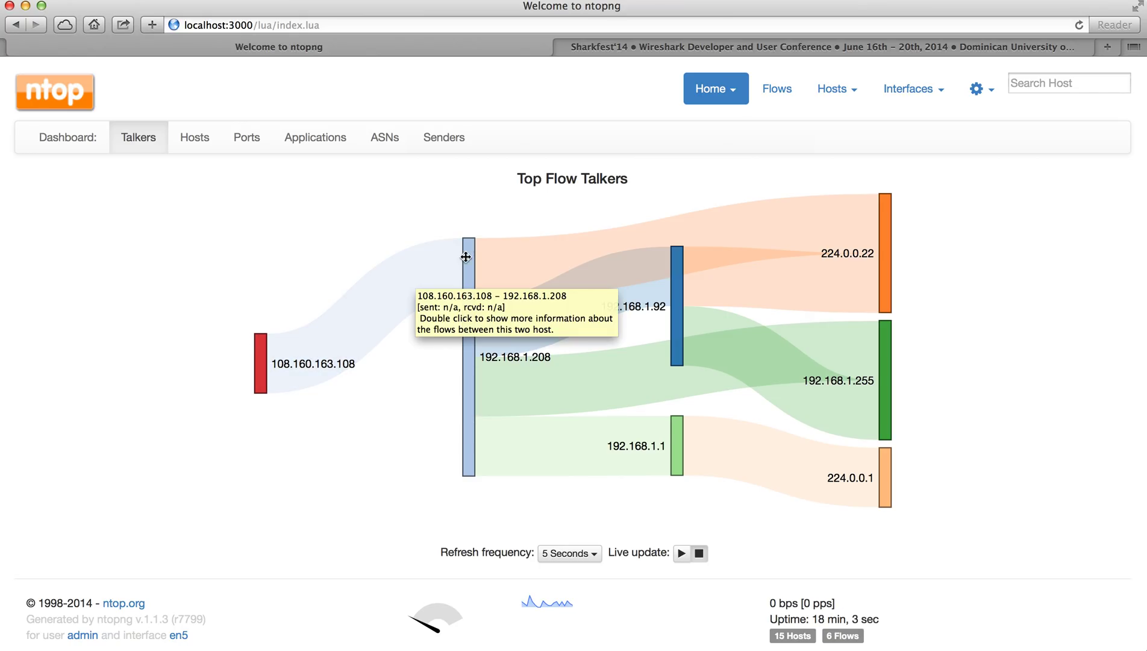
mouse_move(469, 470)
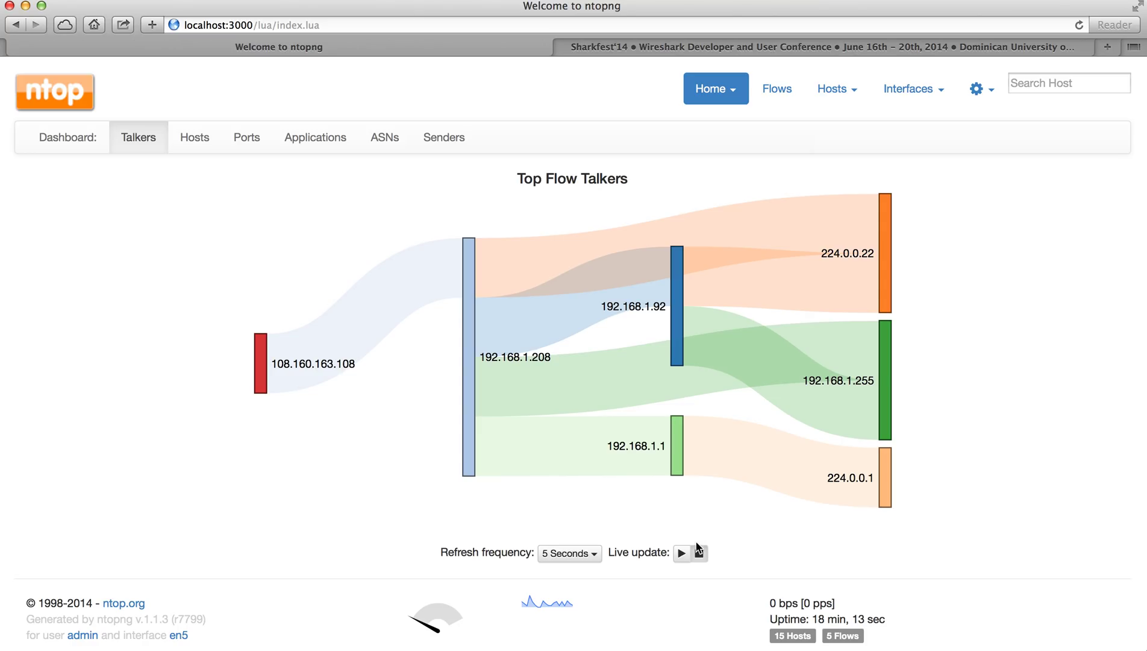
Step: Resume the live update of the Top Flow Talkers diagram
left_click(681, 554)
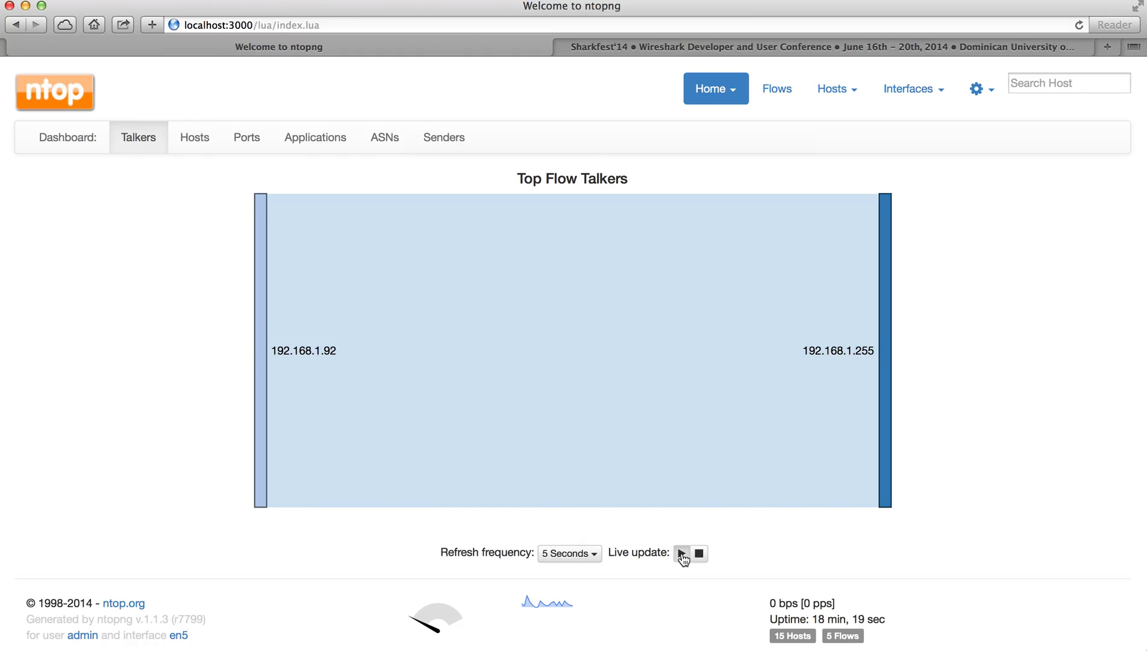
left_click(681, 553)
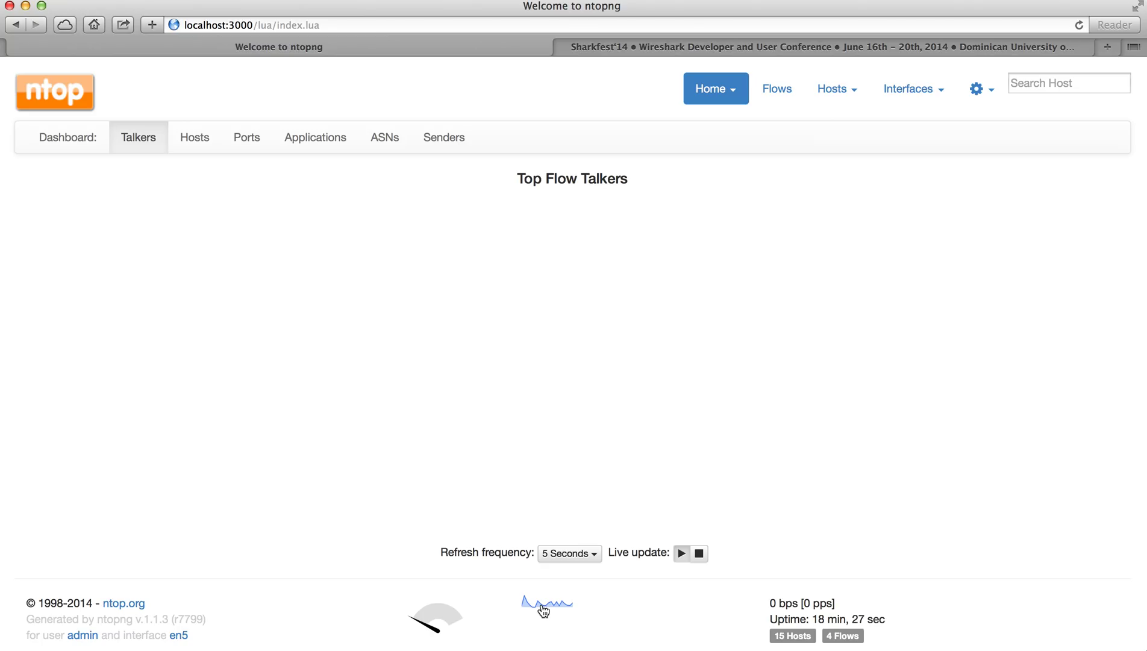
Step: Open the interface overview from the footer traffic chart and examine its family, bytes, received packets and dropped packets
left_click(540, 607)
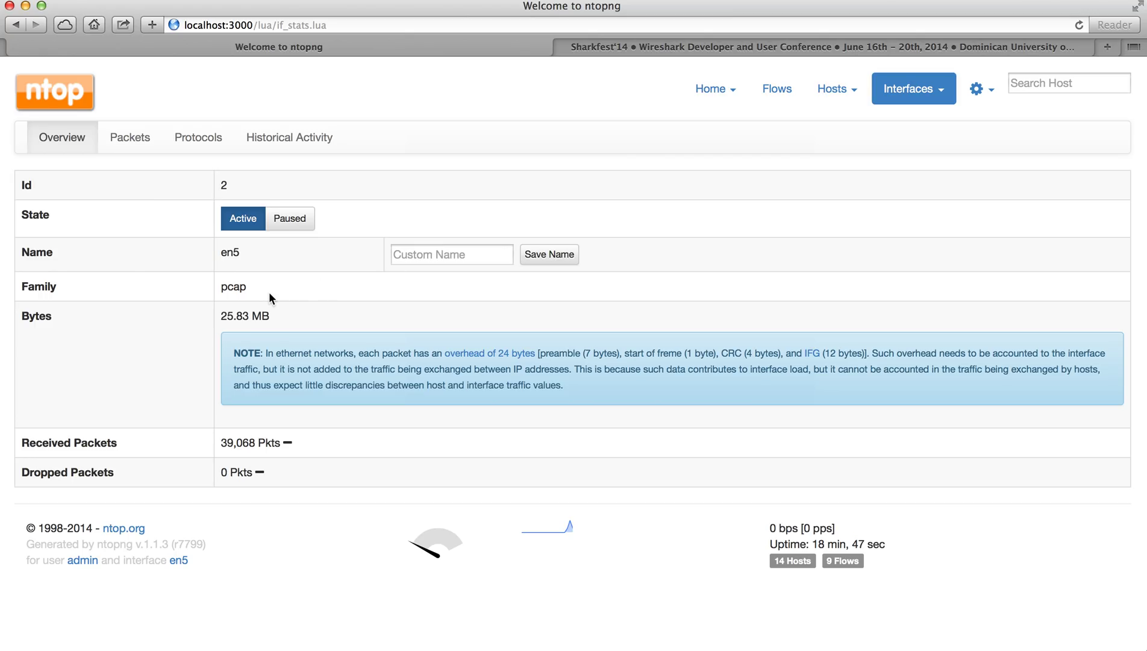
left_click_drag(250, 288, 223, 292)
left_click(222, 292)
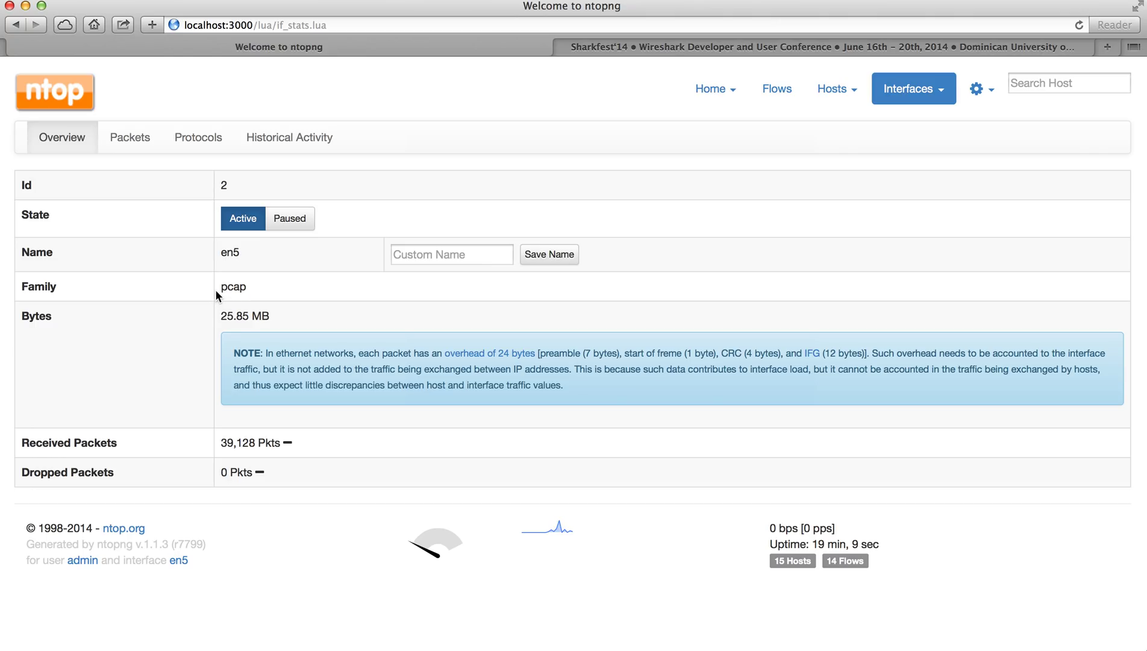
left_click_drag(222, 315, 271, 314)
left_click_drag(290, 440, 222, 472)
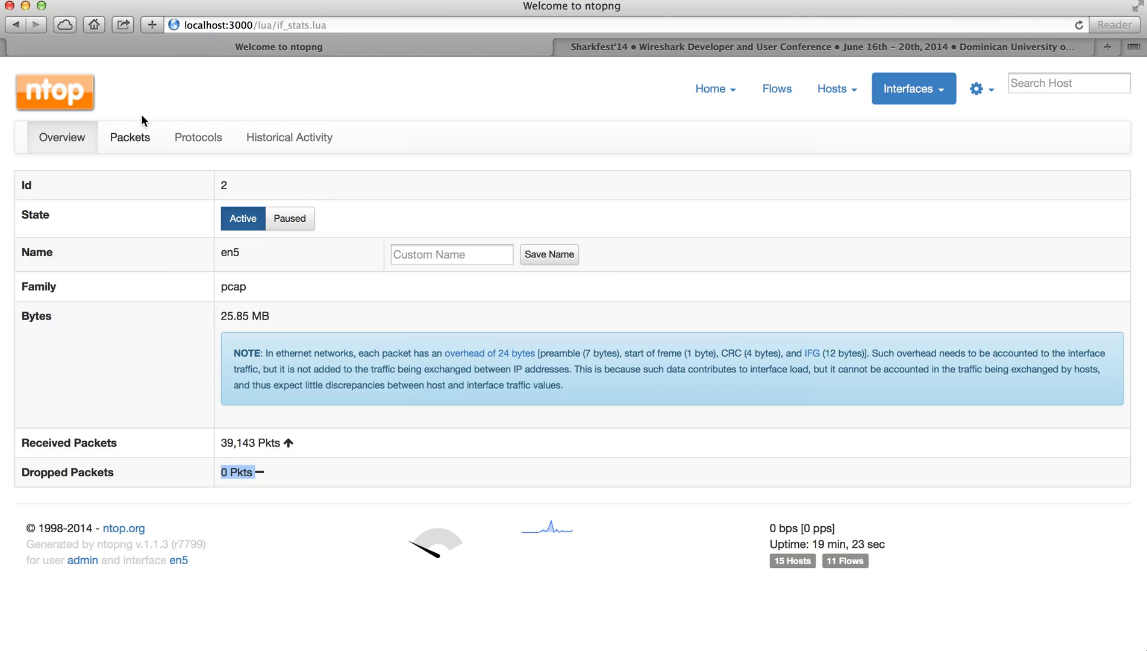
Step: View the interface's packet size distribution, and read through its protocol chart and application protocol table
left_click(139, 140)
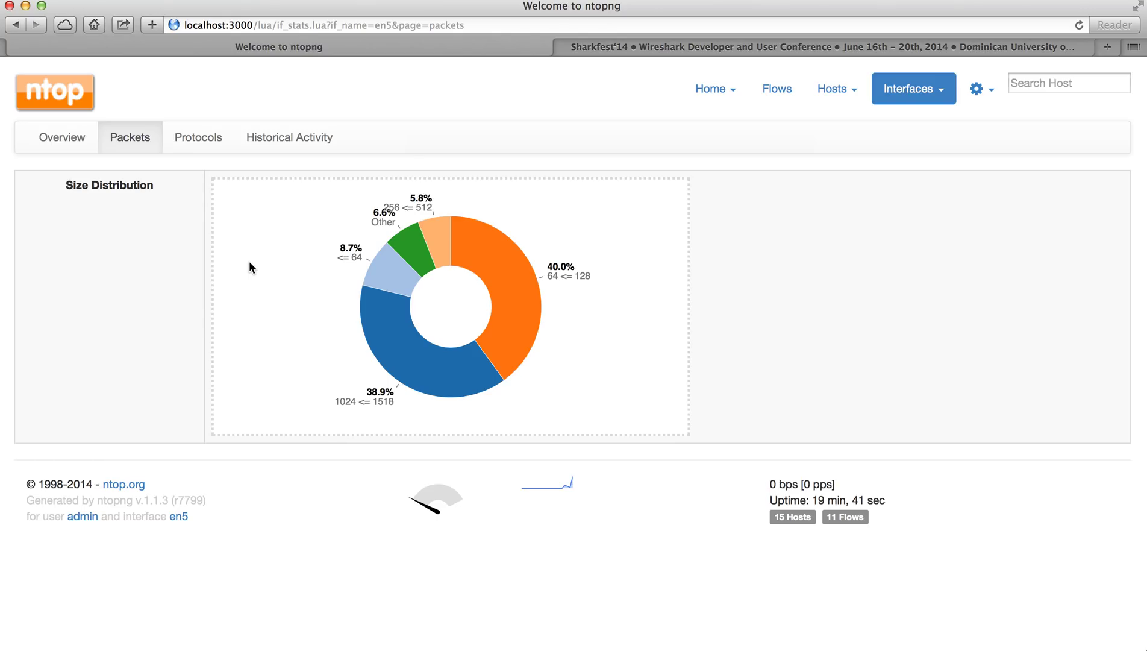
left_click(203, 139)
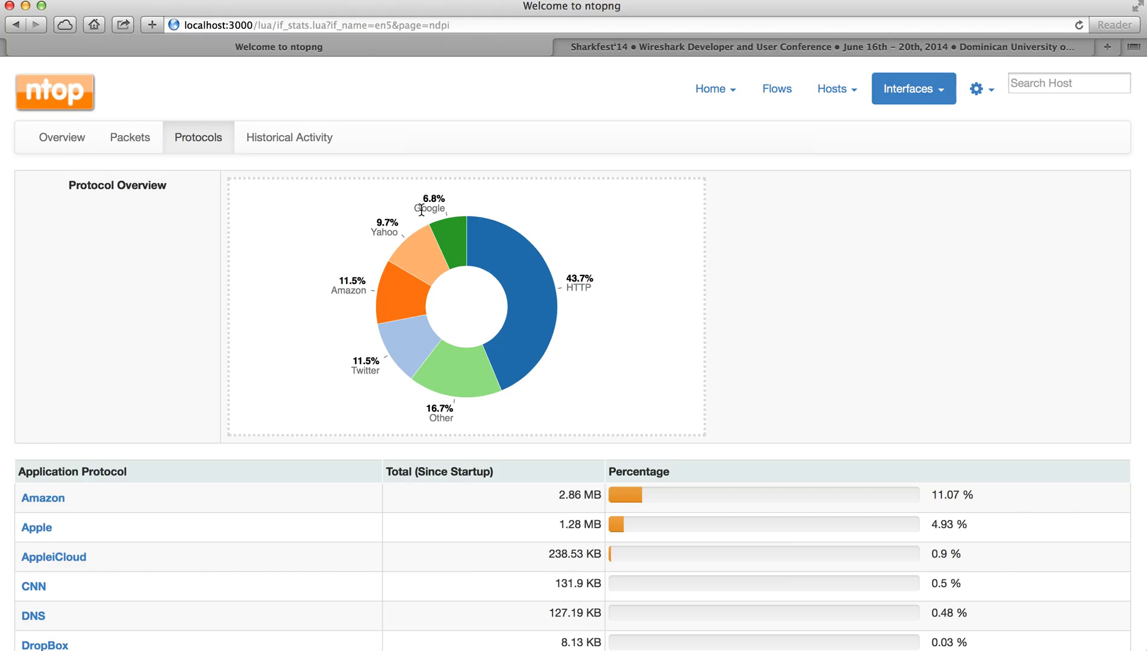
scroll(347, 380, "down", 5)
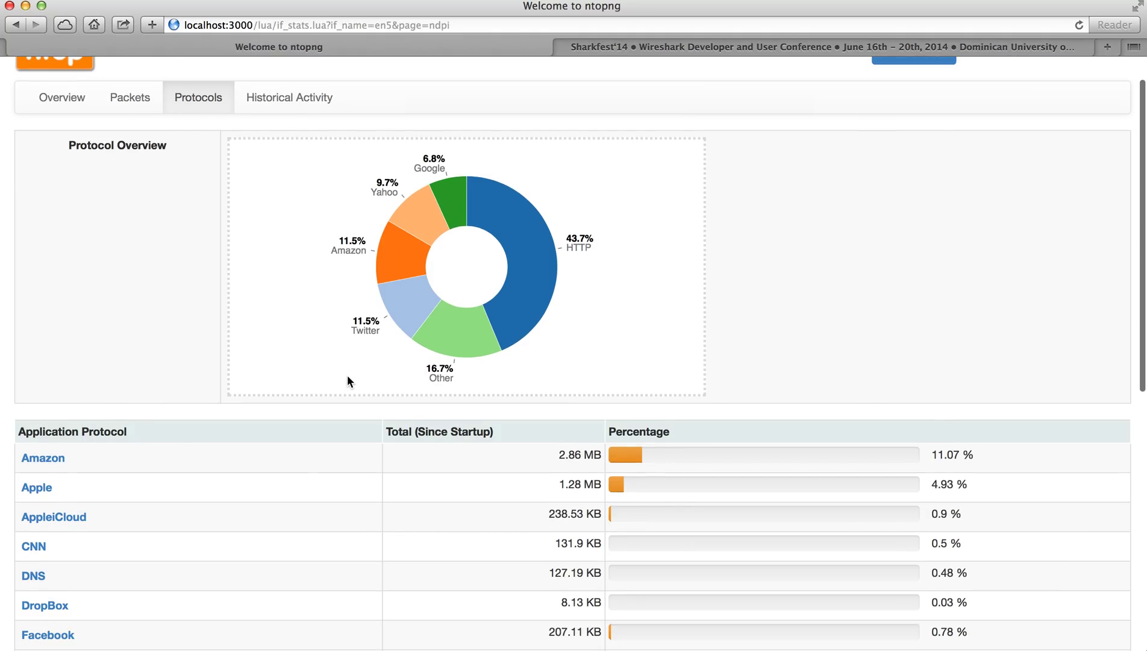
scroll(347, 380, "down", 2)
scroll(347, 381, "down", 4)
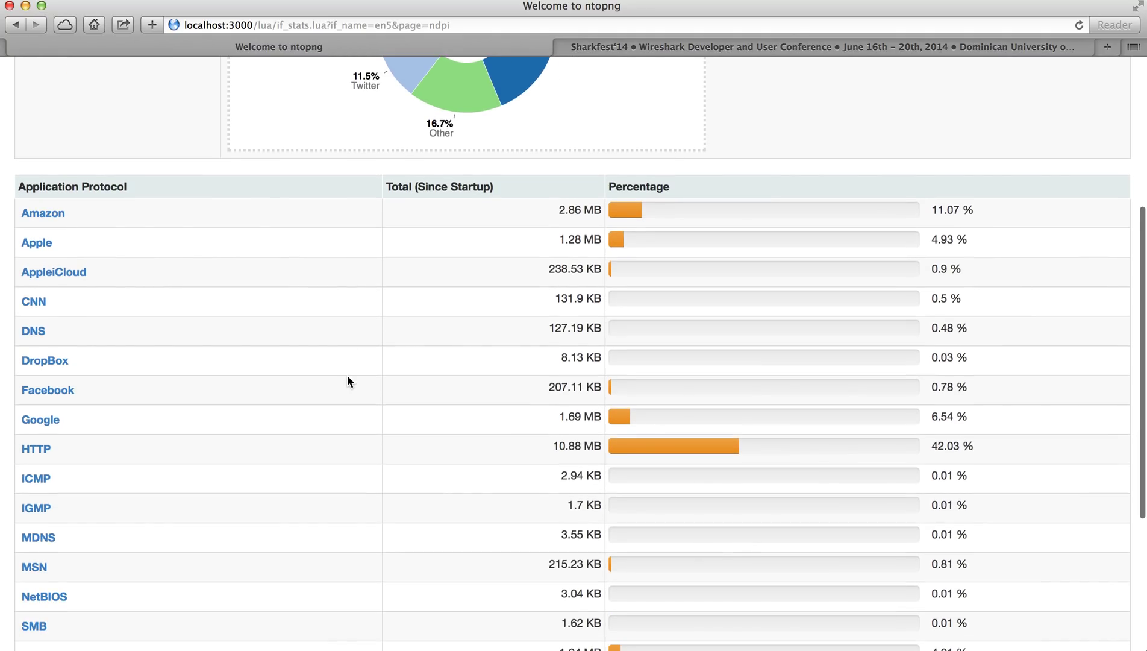
scroll(347, 381, "down", 1)
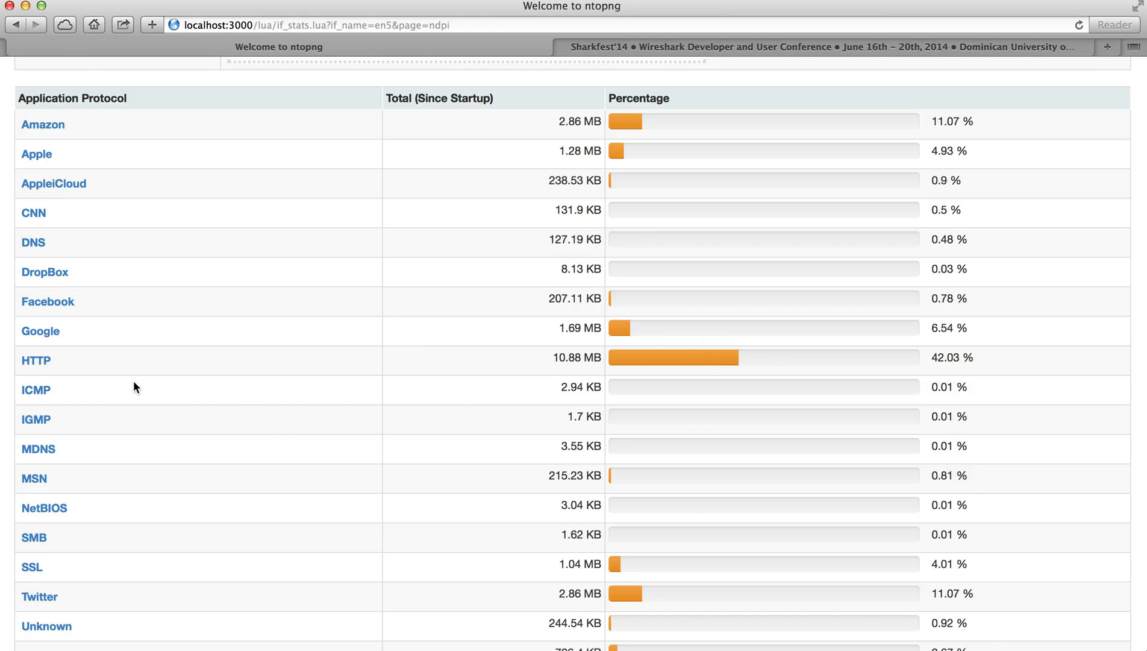
Step: Open the historical activity of the HTTP protocol and look through the available timeseries
left_click(35, 359)
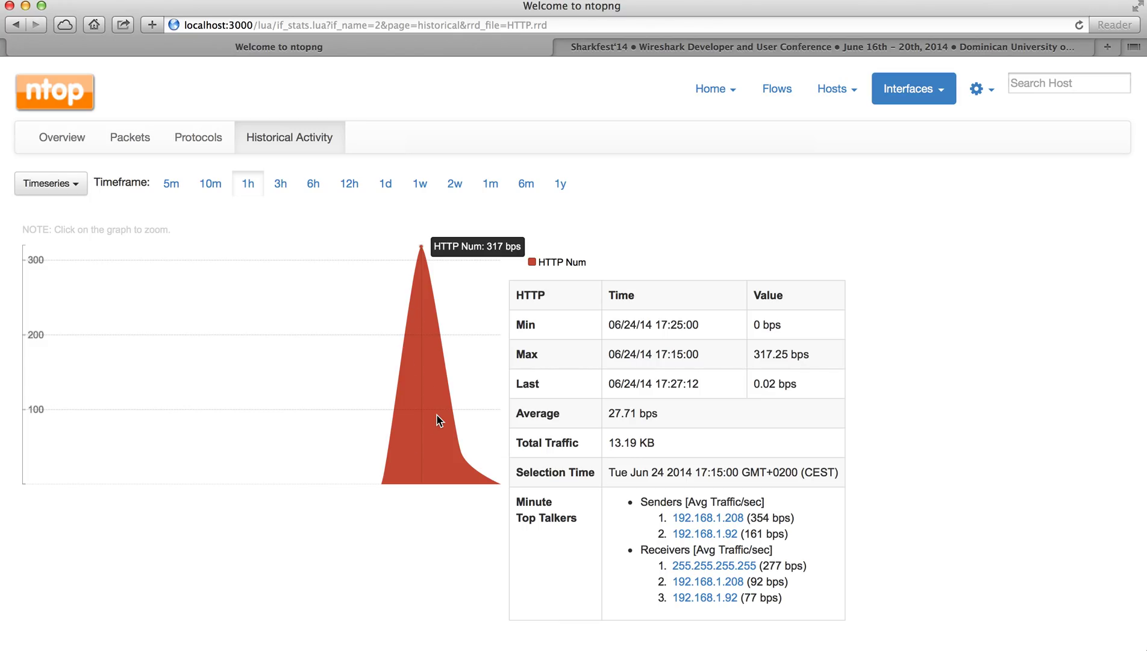
left_click(57, 184)
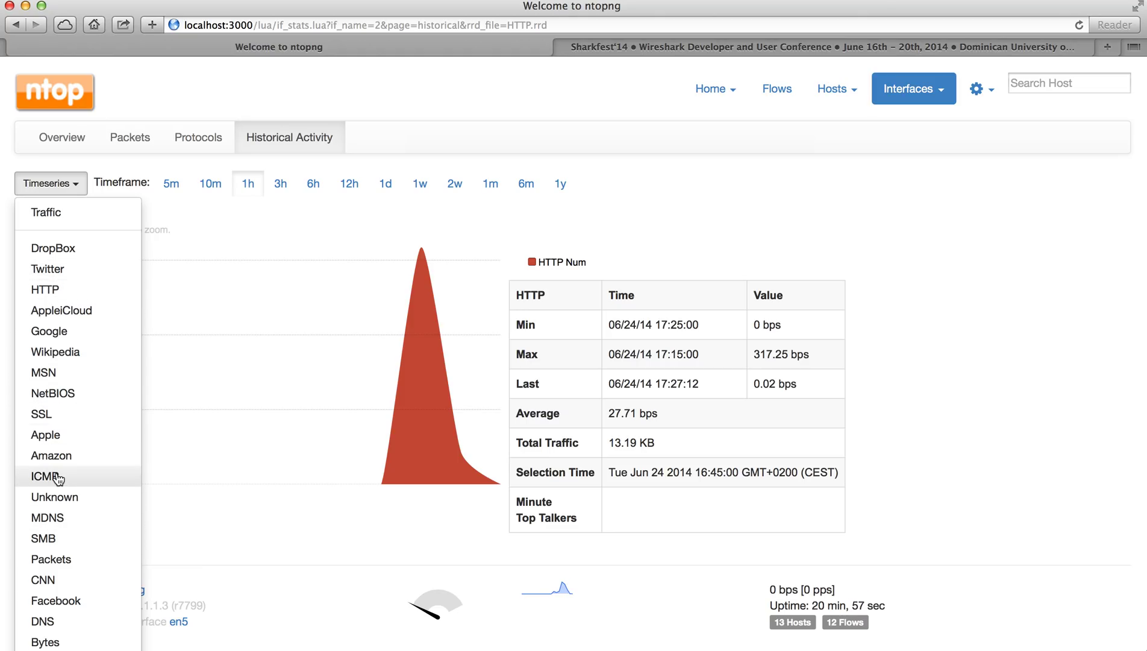
left_click(203, 309)
Step: Go back to the interface's protocol overview and open the list of active flows
left_click(196, 139)
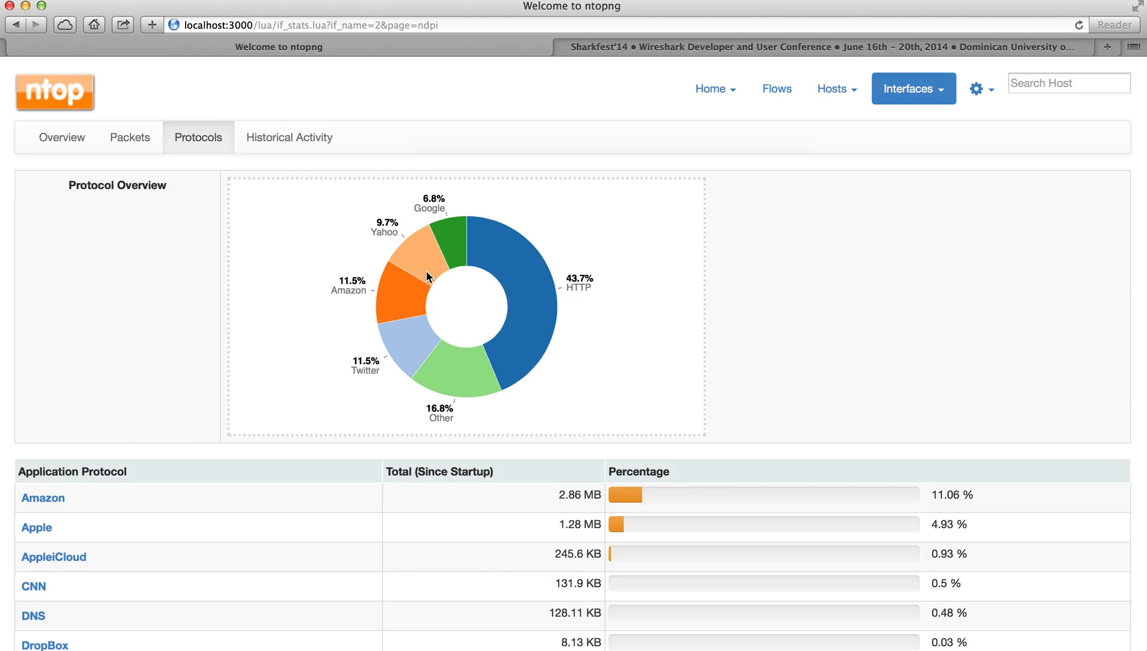
left_click(712, 89)
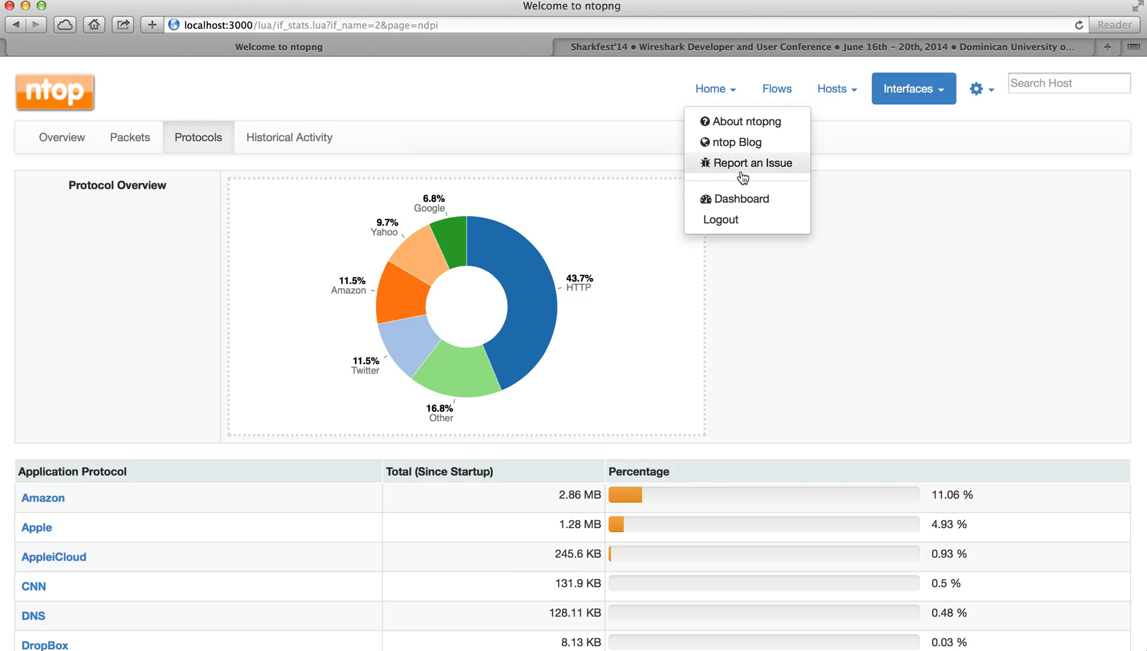
left_click(779, 91)
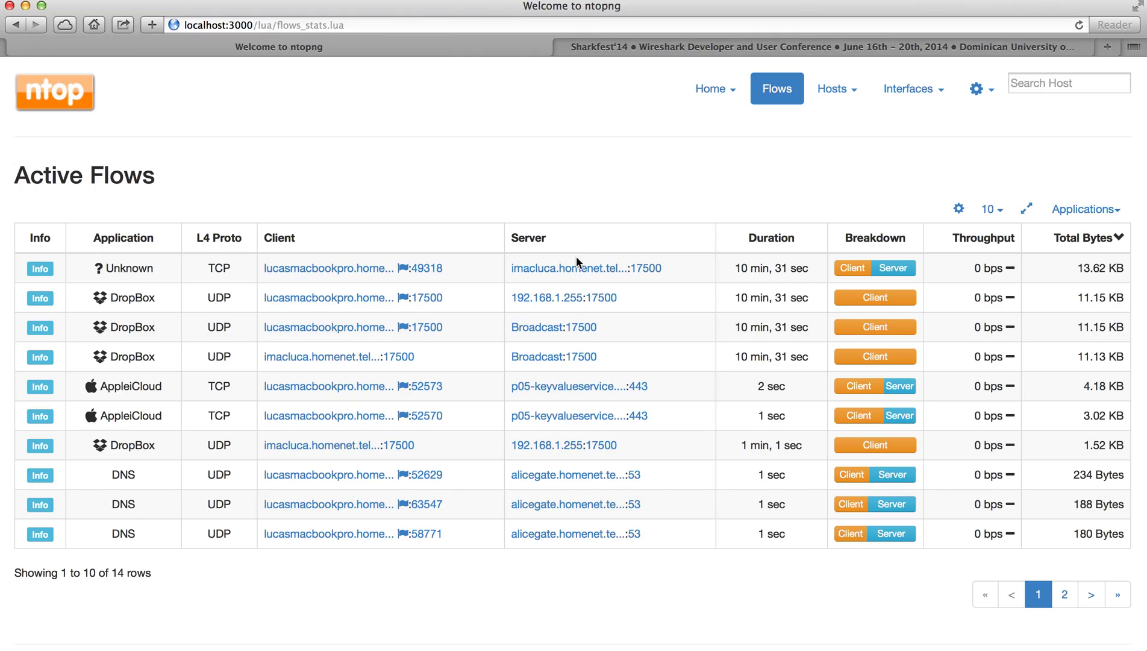
Step: Open the details of the client-side DropBox flow to 192.168.1.255 and examine its first and last seen times
left_click(40, 298)
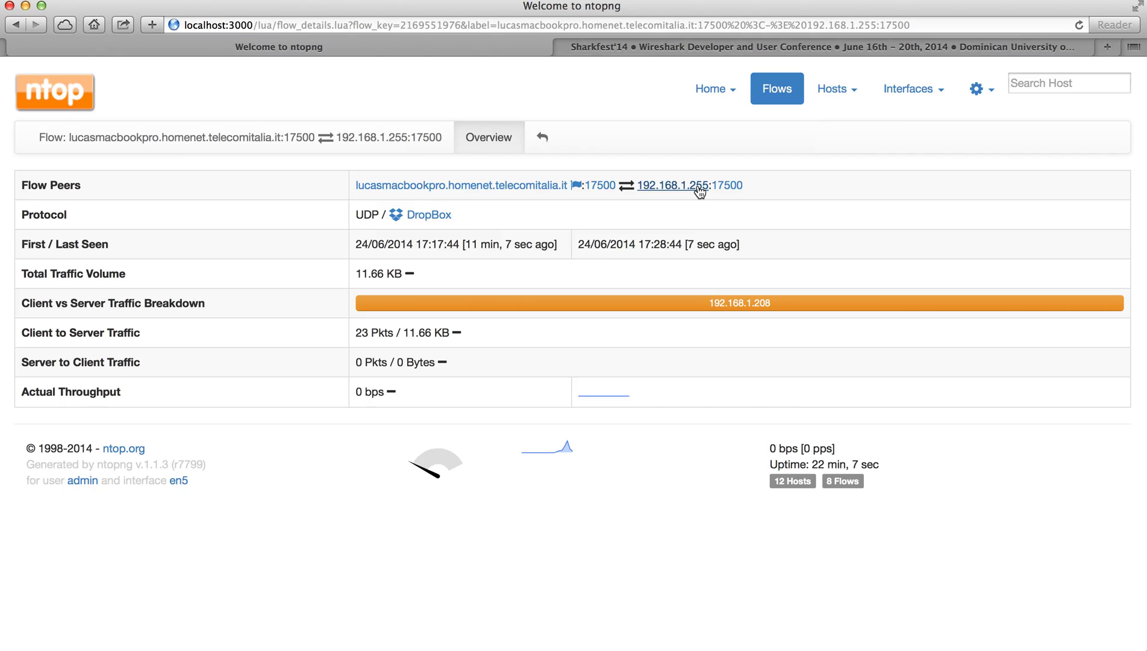
left_click_drag(465, 244, 546, 247)
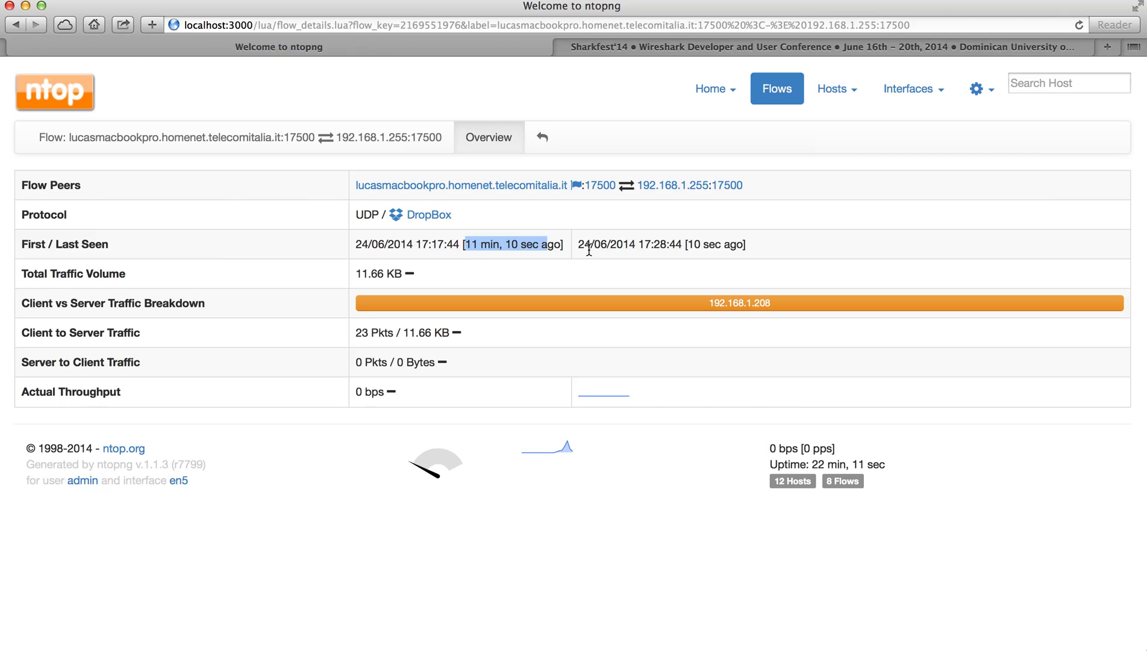
left_click_drag(591, 247, 739, 240)
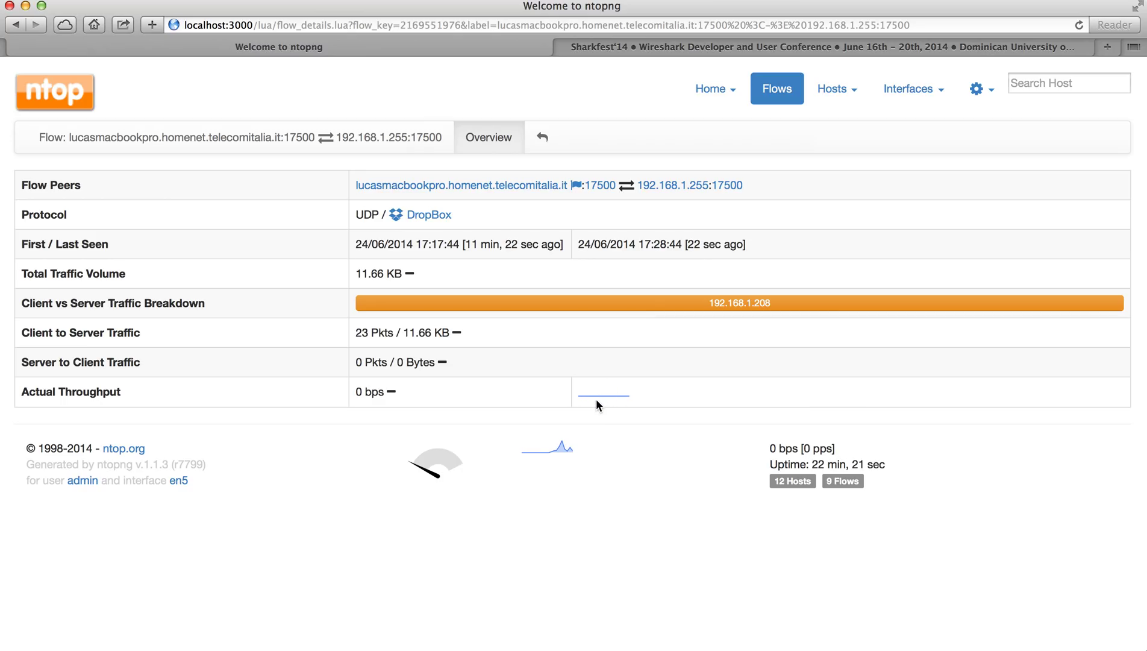
Step: Return to the active flows list and sort it in turn by server, L4 protocol and application
left_click(777, 89)
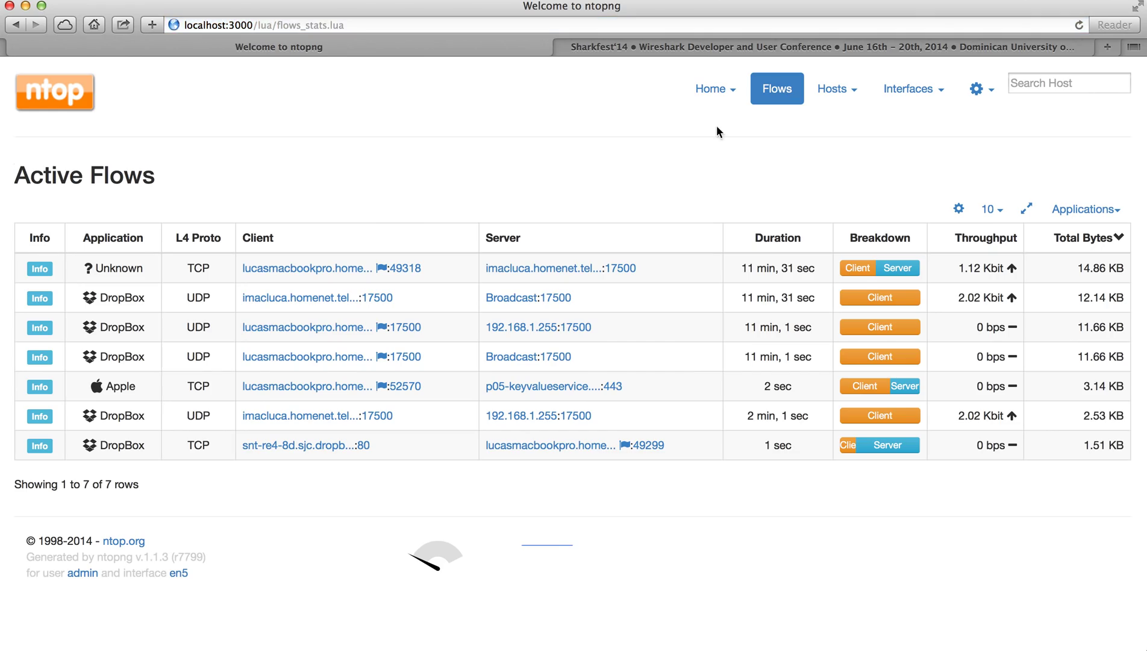
left_click(505, 236)
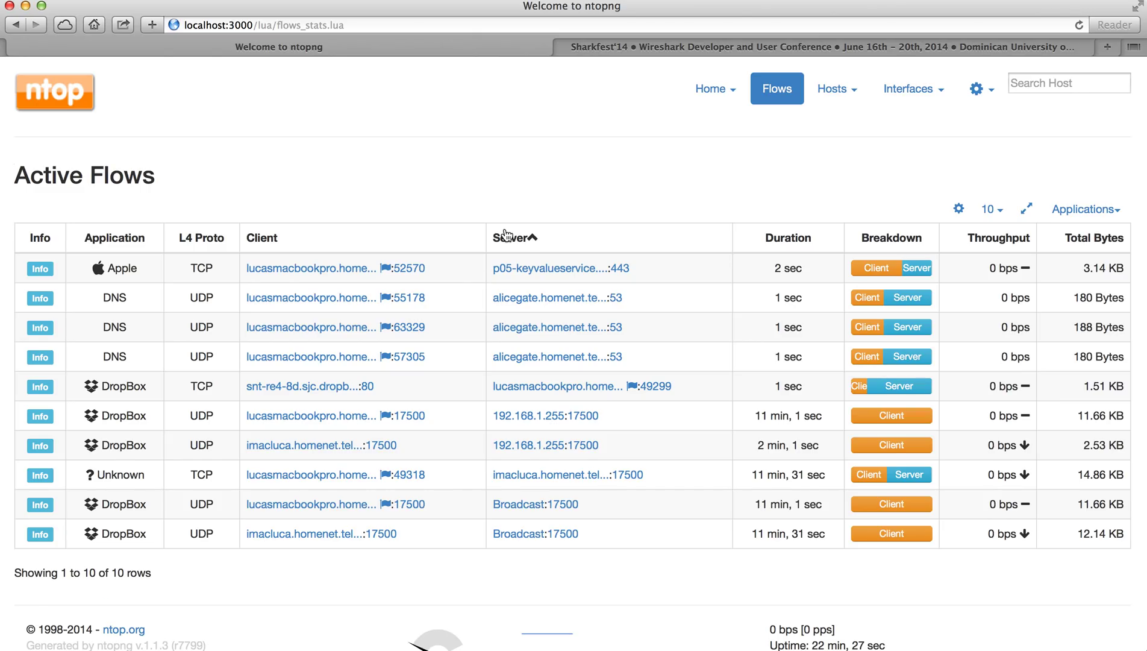
left_click(505, 237)
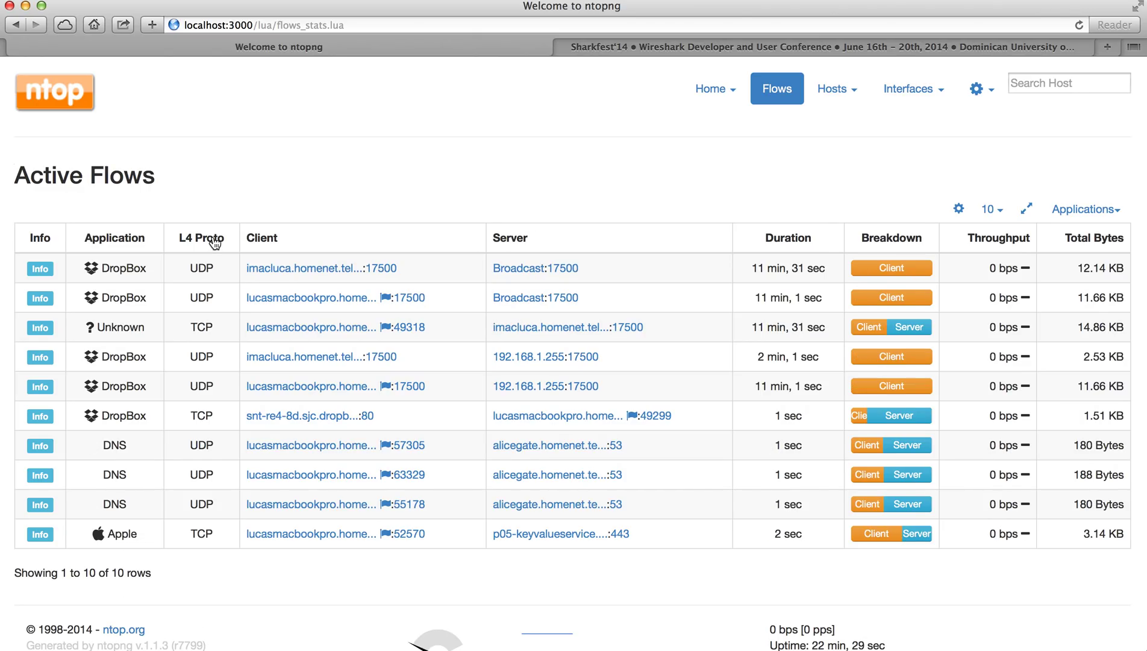
left_click(215, 239)
left_click(215, 239)
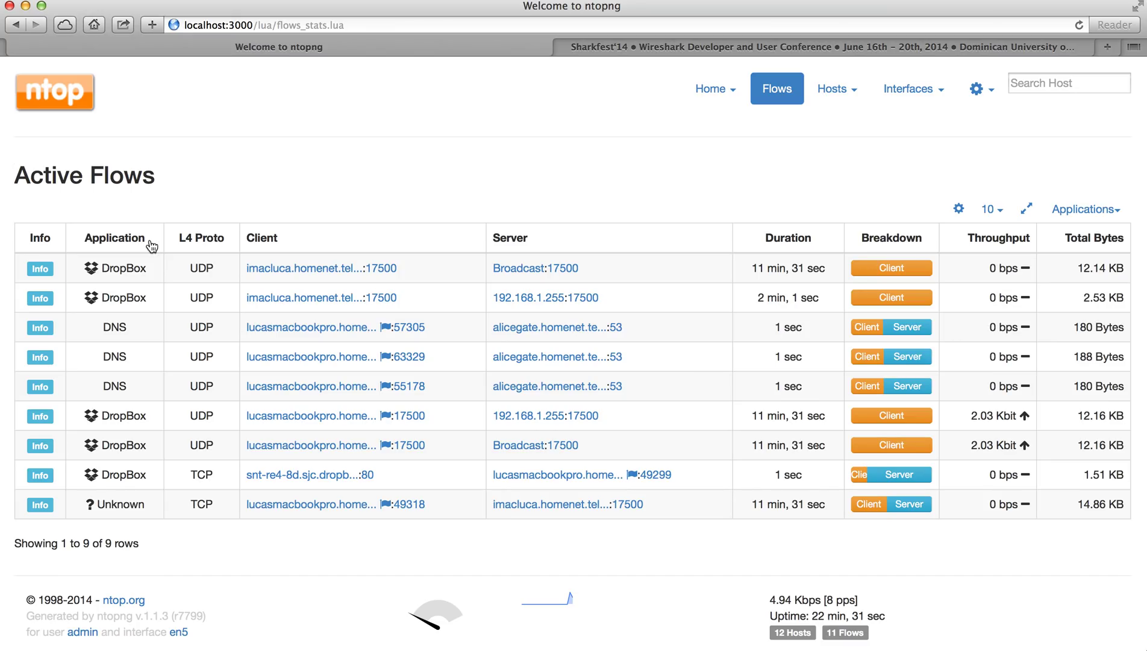
left_click(149, 242)
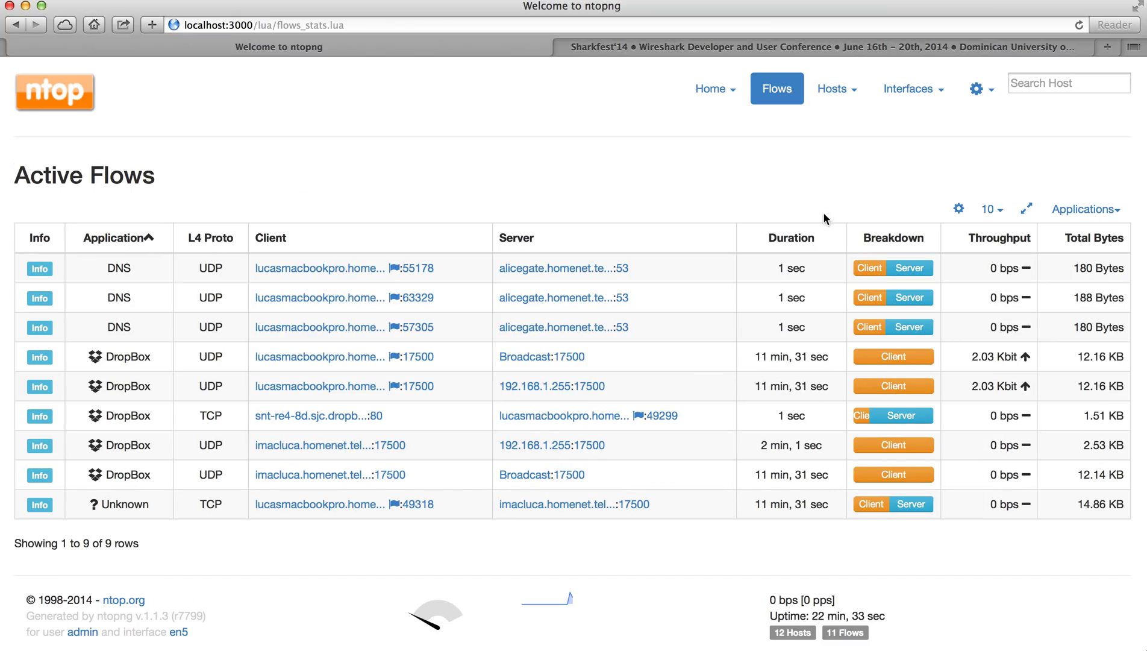
Step: Sort the active flows by duration and by descending throughput, and view the choices for rows per page
left_click(802, 241)
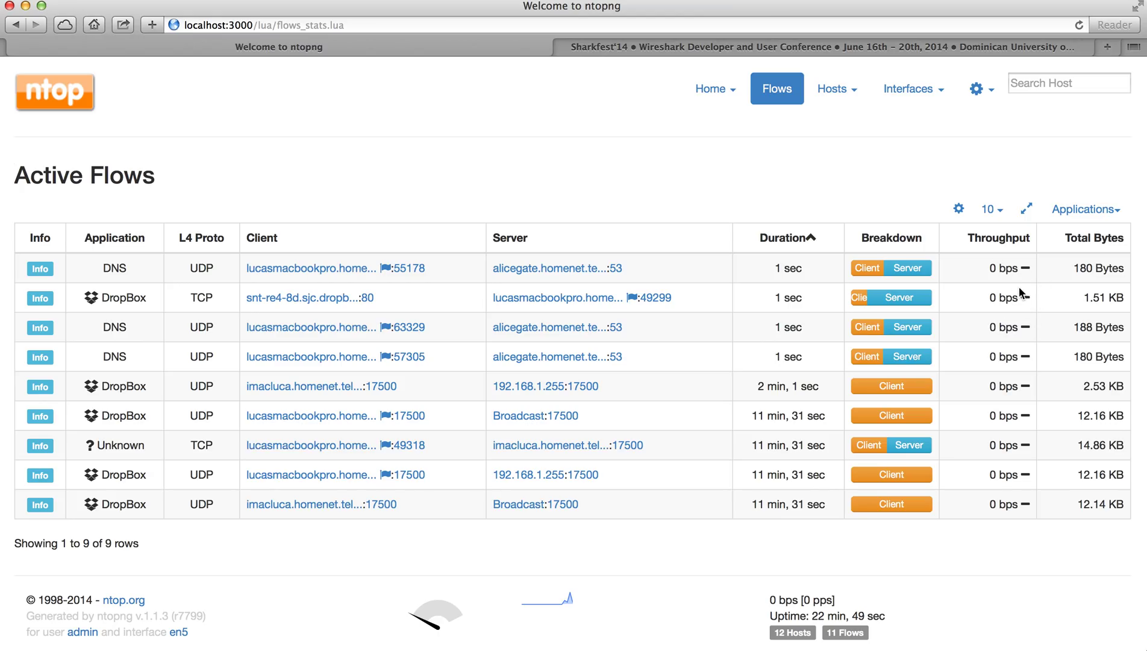
left_click(1010, 241)
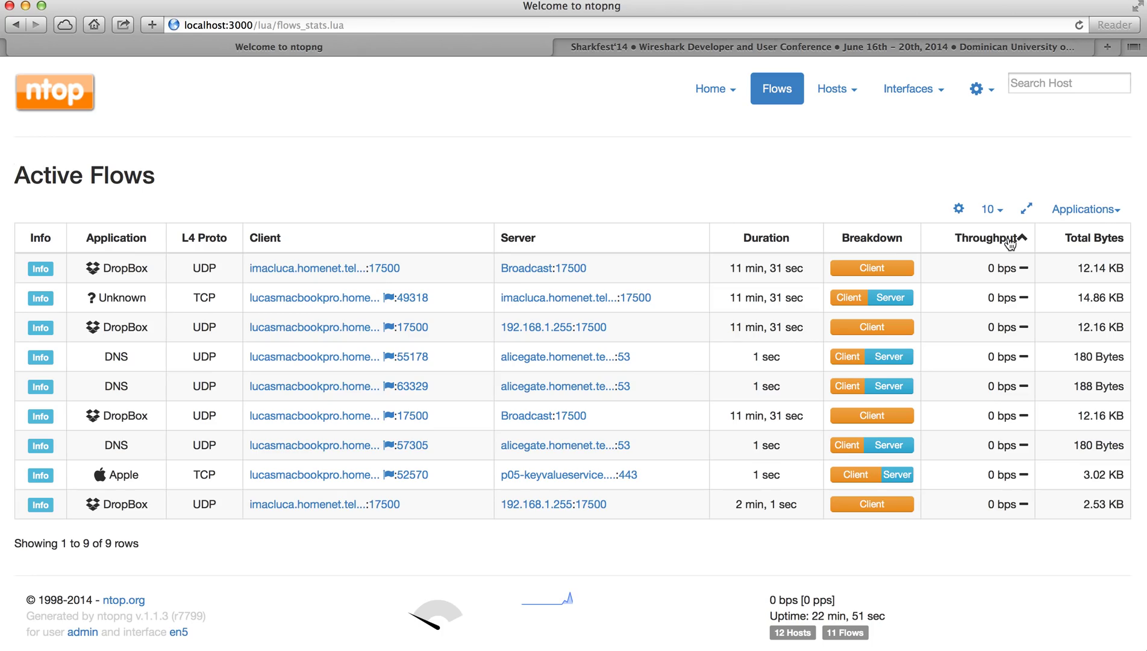
left_click(1010, 241)
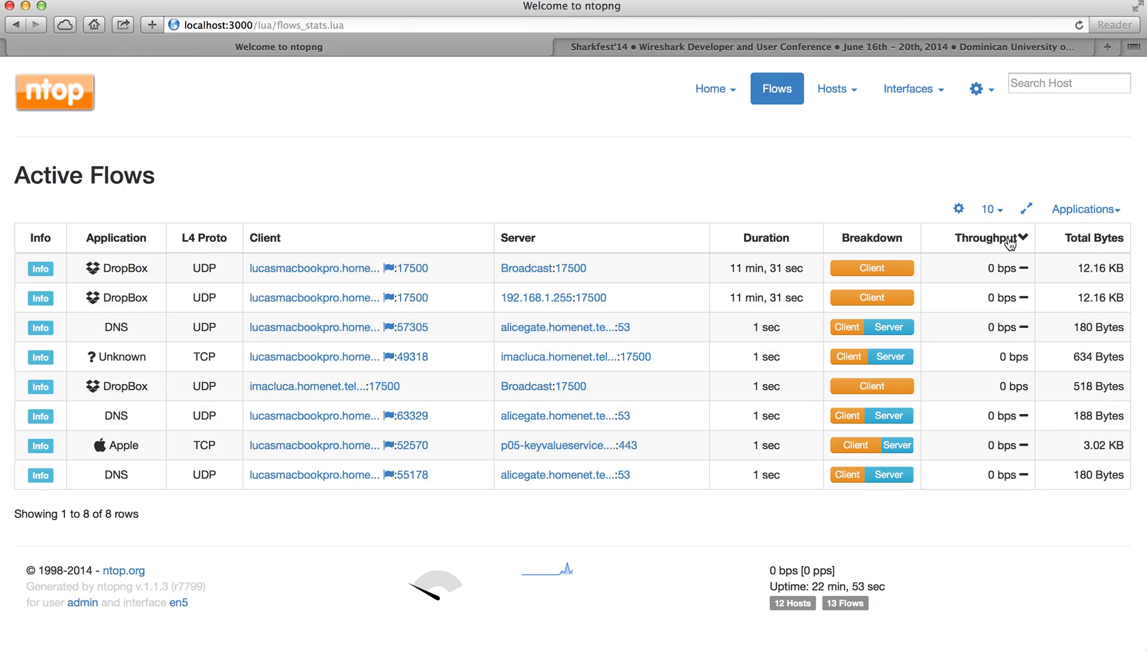
left_click(993, 210)
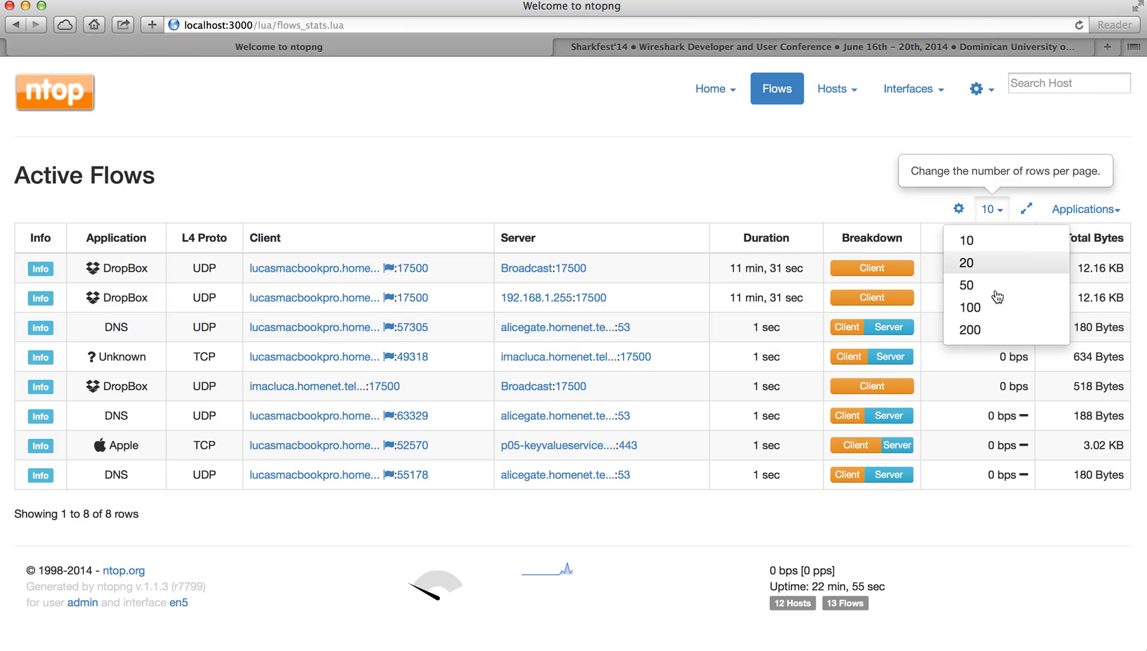
left_click(843, 181)
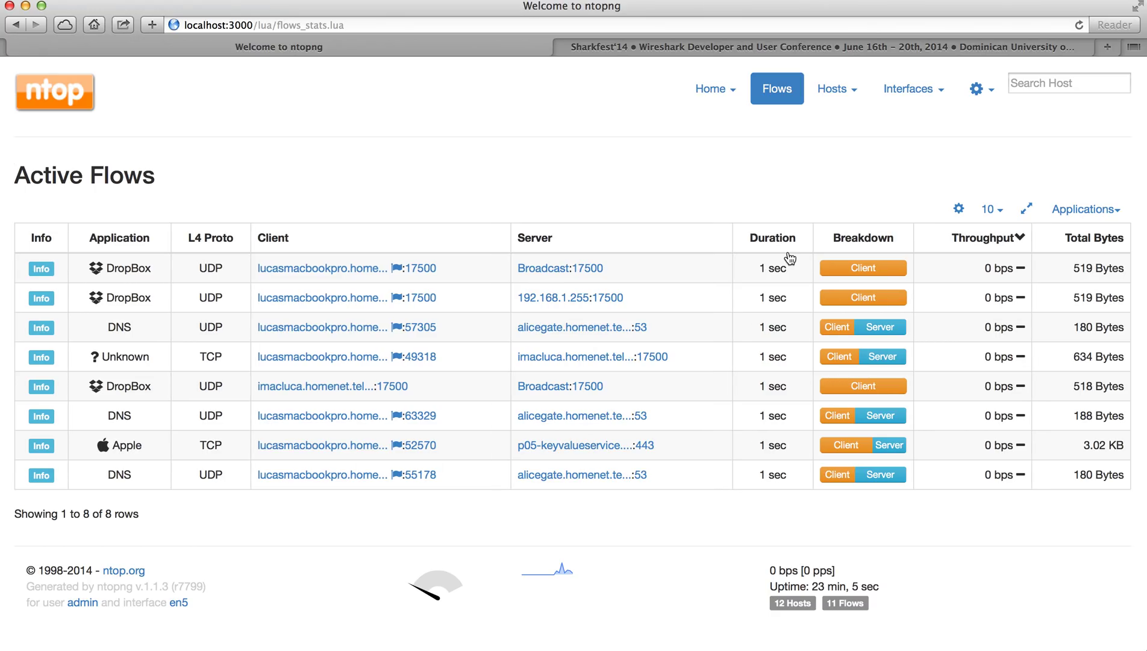
left_click(656, 47)
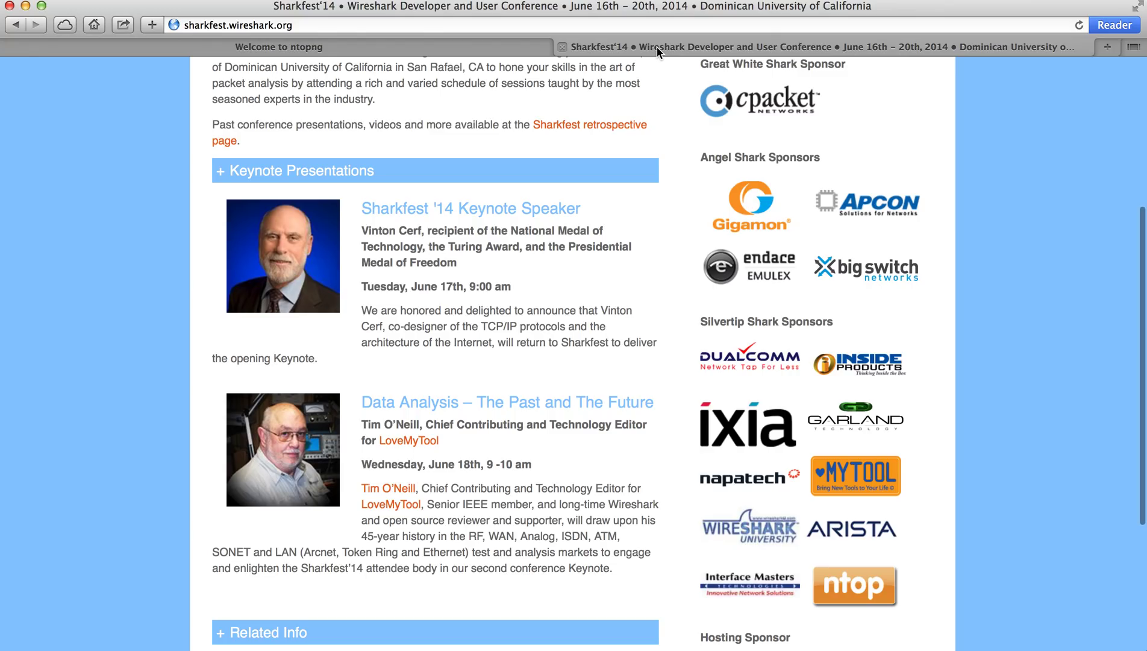
key("super+r")
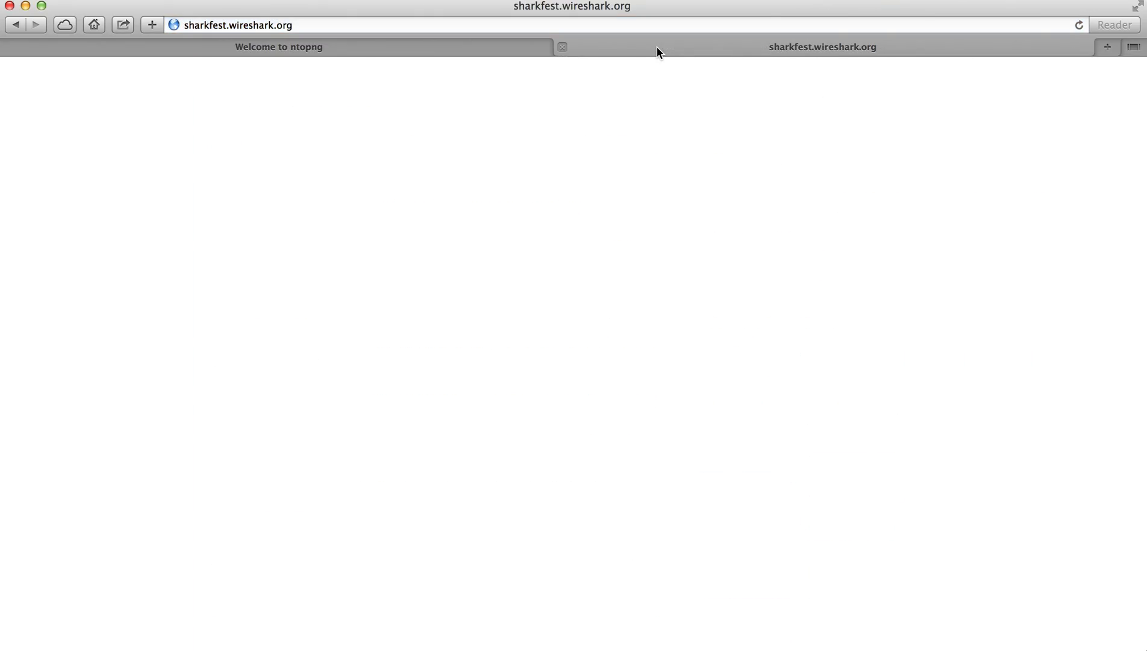
key("super+t")
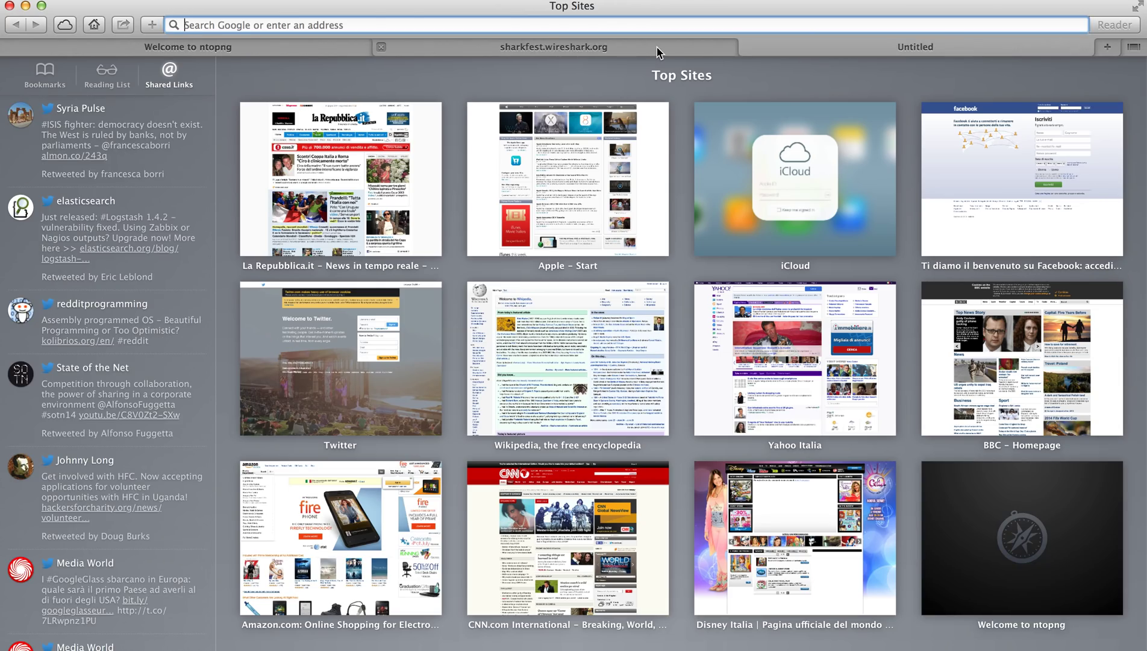
type("www.youtube.")
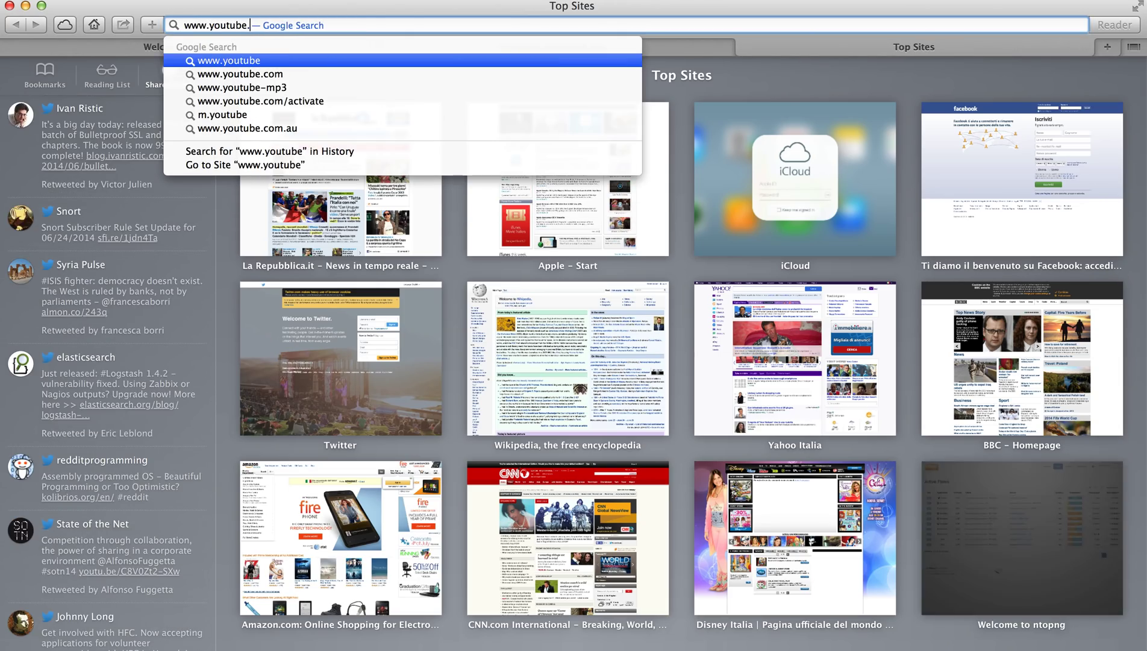
type("com")
key("Return")
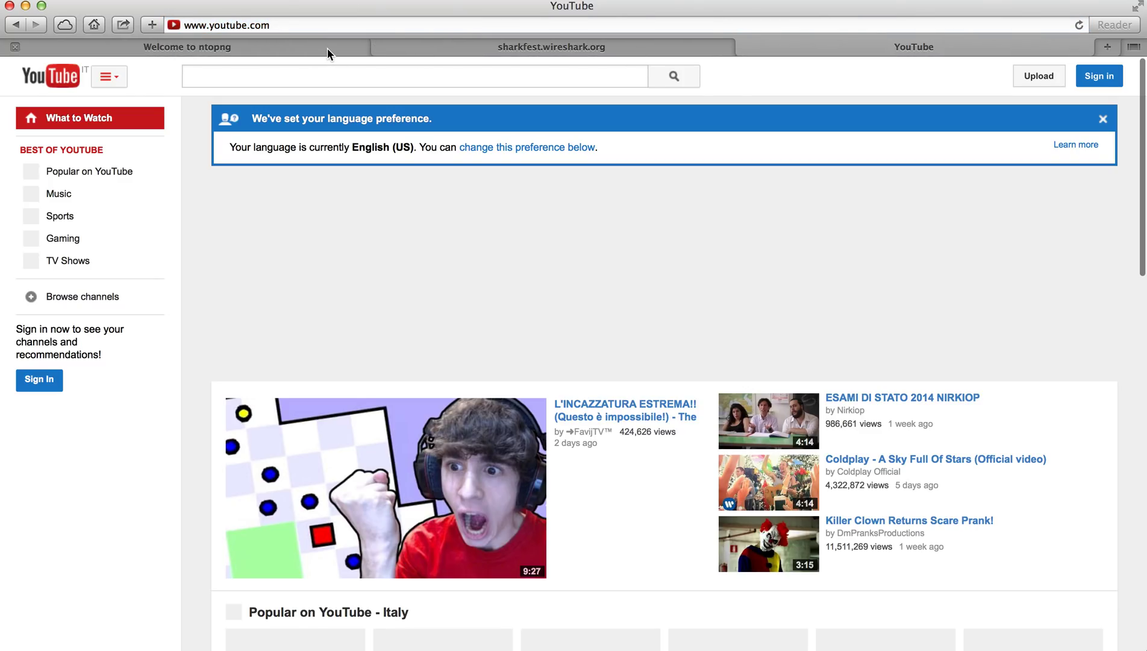
Step: Return to ntopng, examine the flows from the web visits, reload the active flows list and check the top flow's client address
left_click(327, 48)
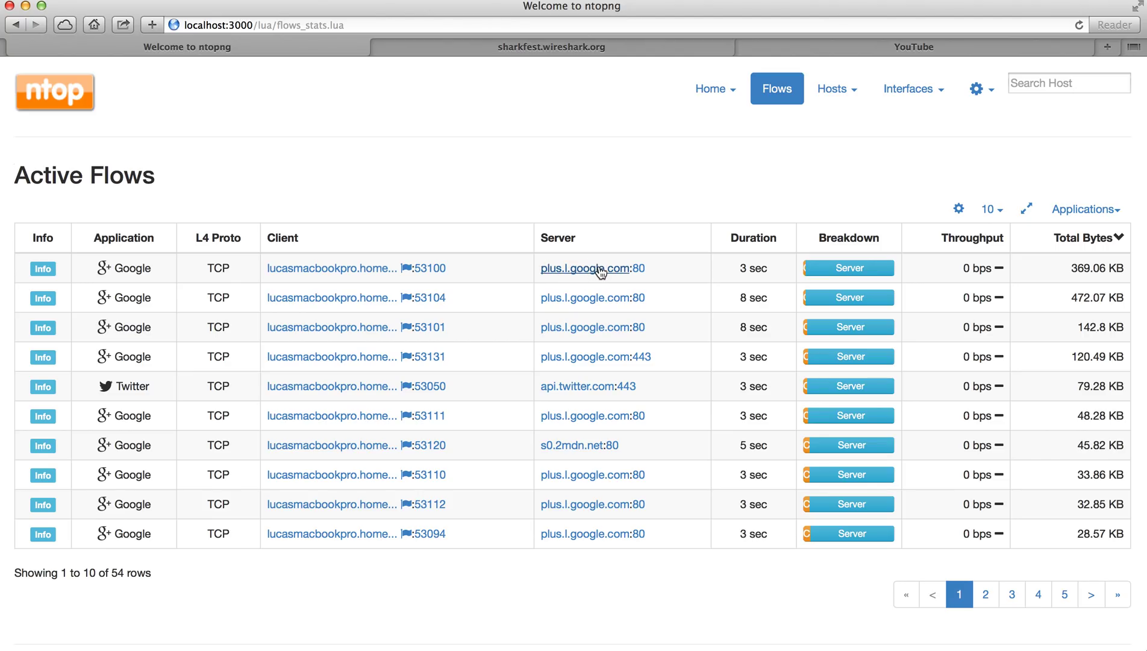
mouse_move(600, 273)
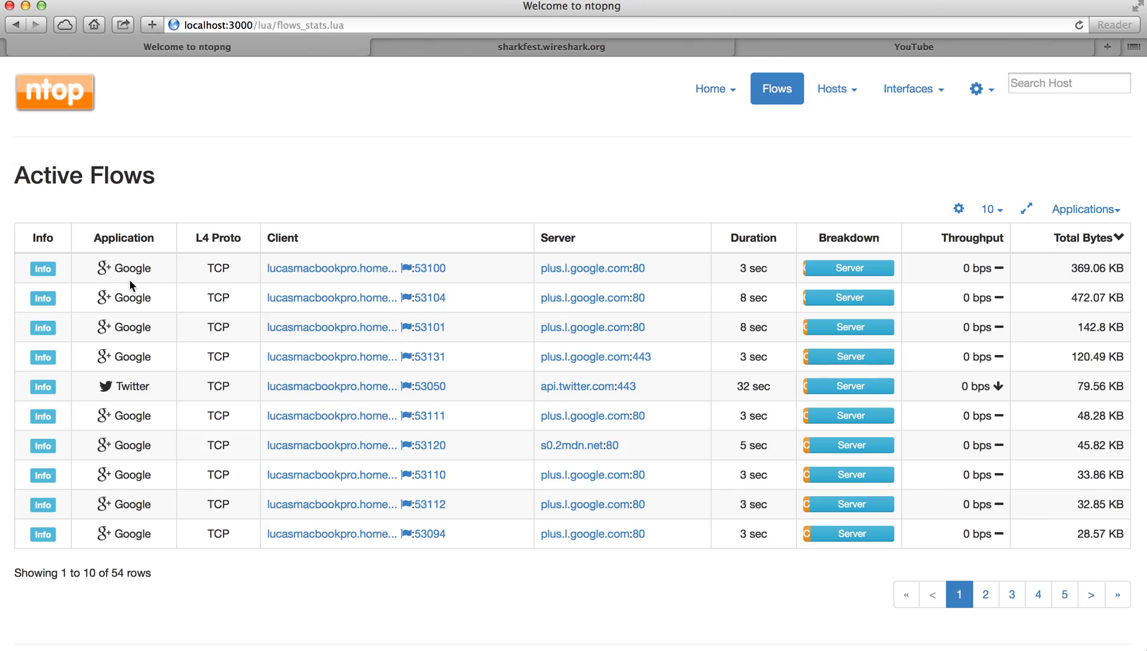
left_click(793, 96)
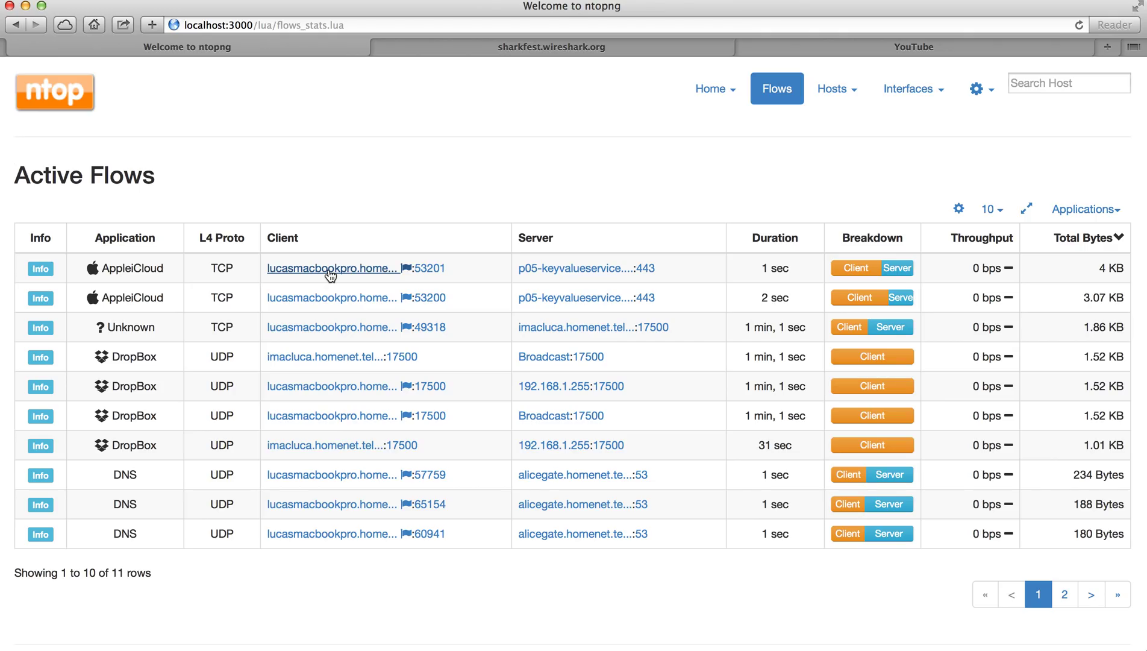
mouse_move(330, 276)
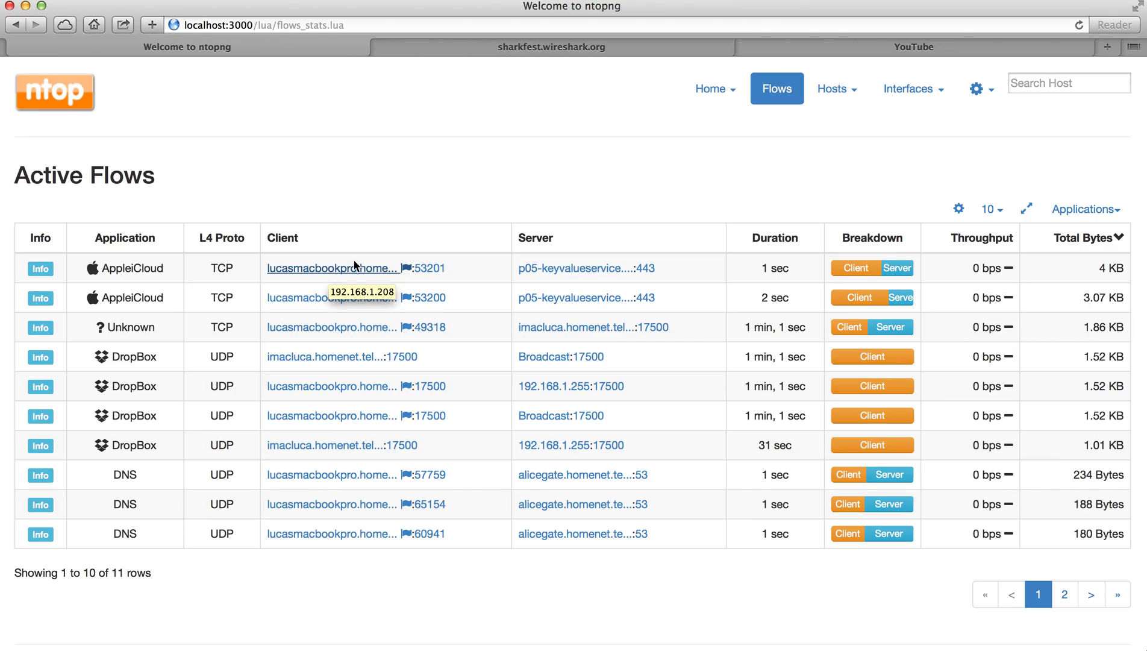
Step: Open the list of all hosts and view the details of local host 192.168.1.208
left_click(836, 88)
left_click(846, 121)
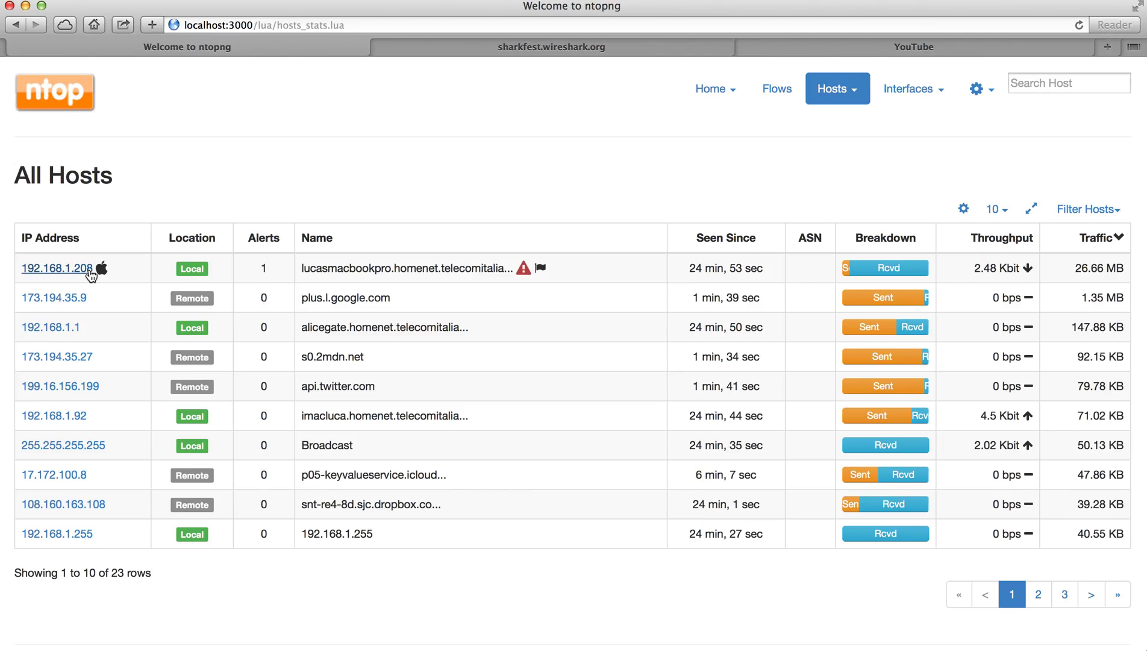
left_click(90, 272)
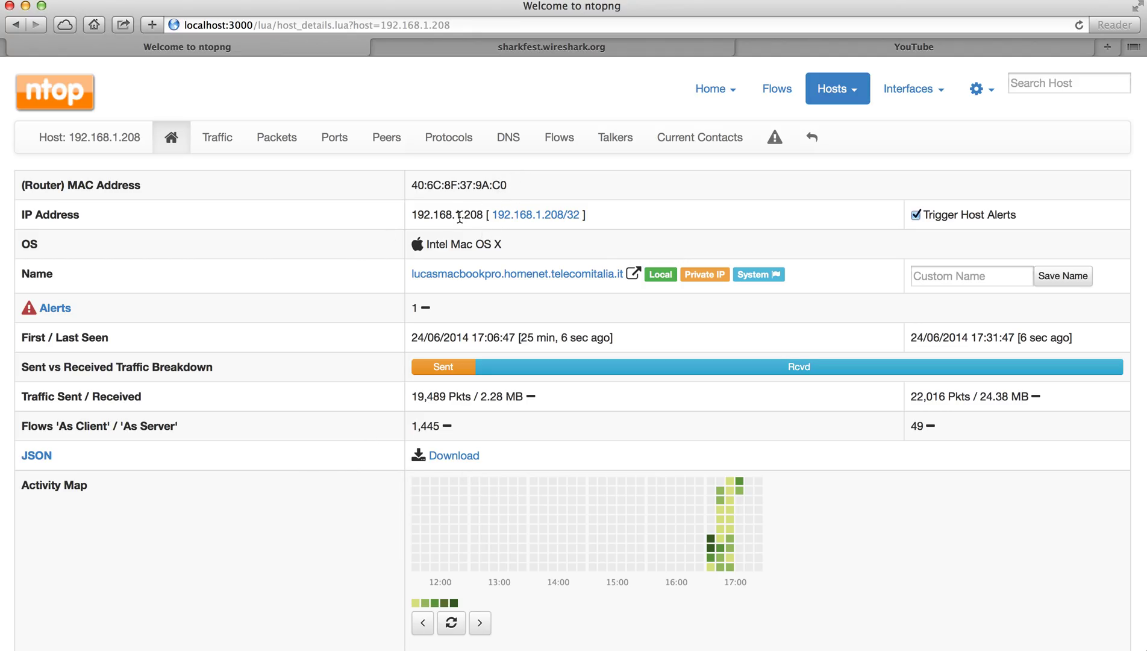
Step: Examine the host's operating system, IP address, custom name field, and first and last seen times
left_click_drag(506, 247, 453, 248)
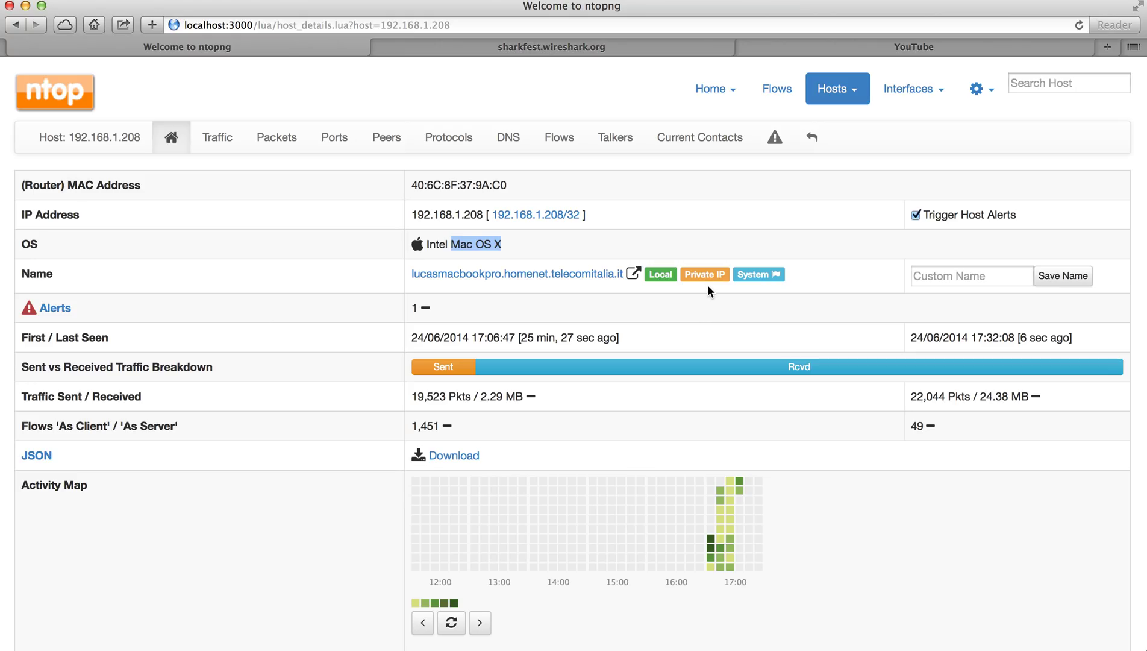
left_click_drag(477, 215, 420, 217)
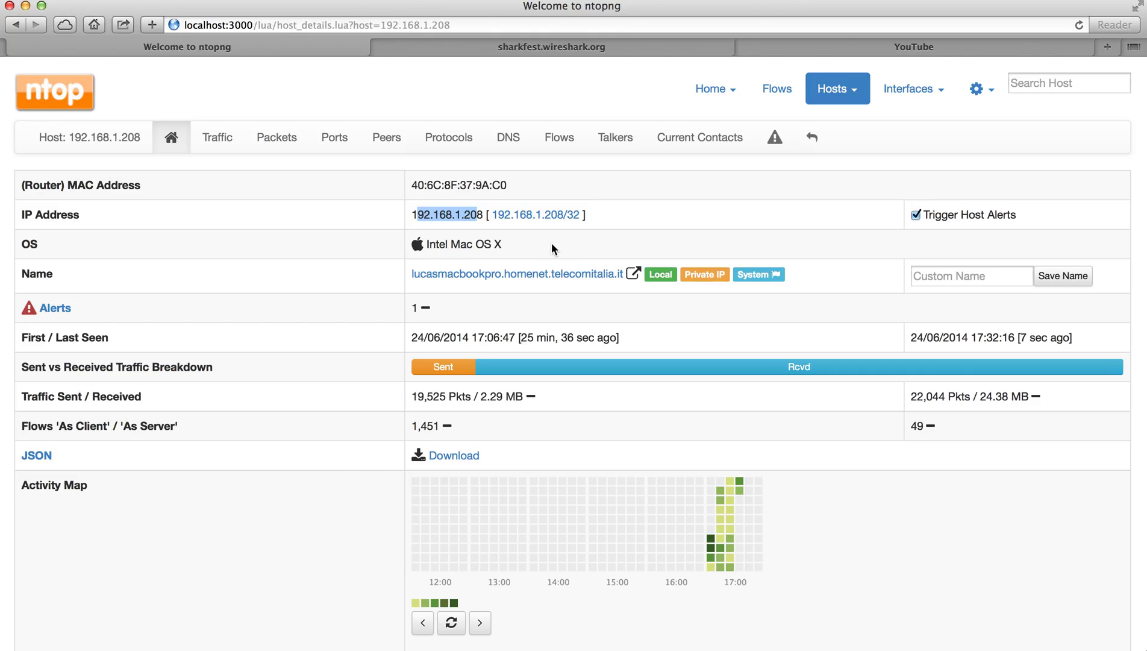
double_click(459, 219)
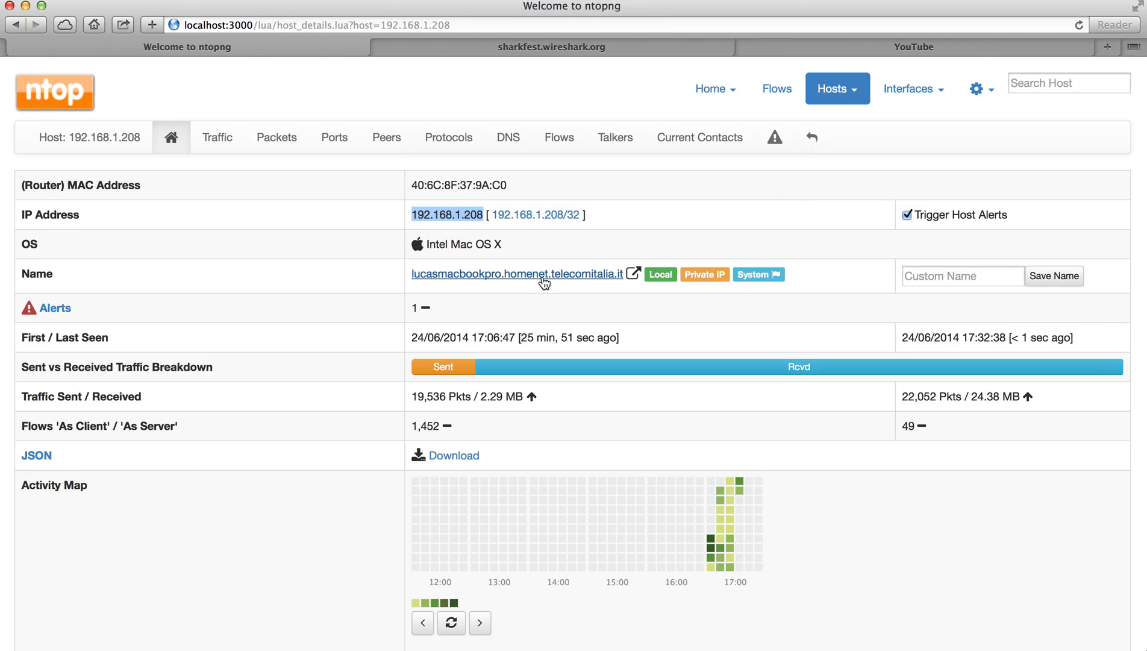
left_click(937, 283)
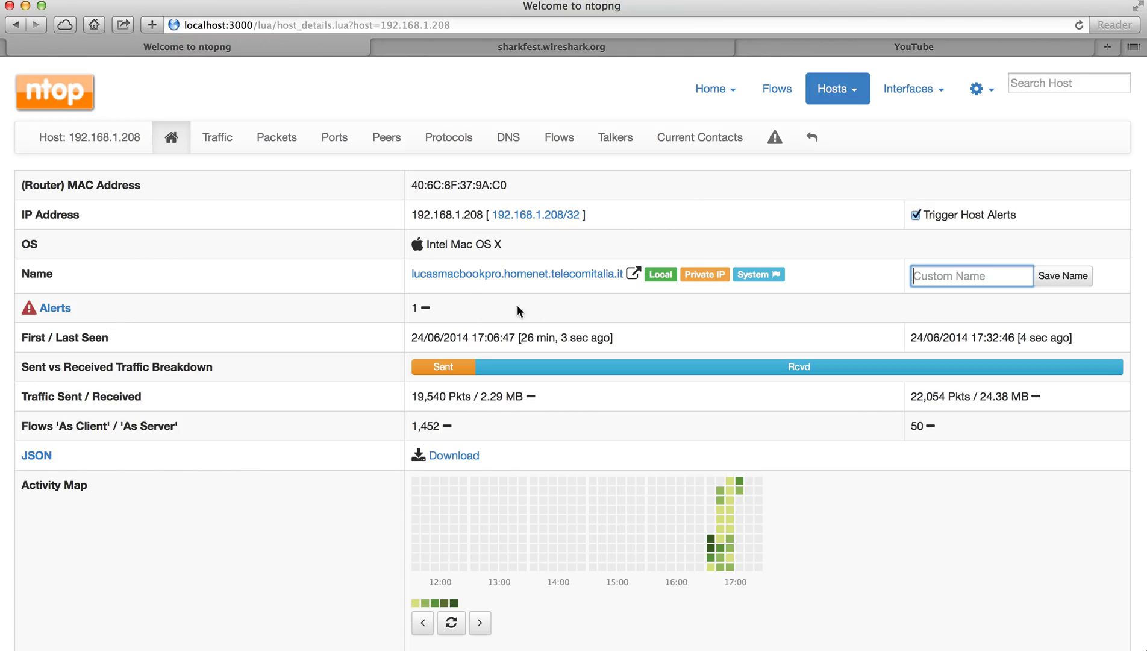
left_click_drag(577, 337, 507, 340)
left_click_drag(1053, 337, 938, 341)
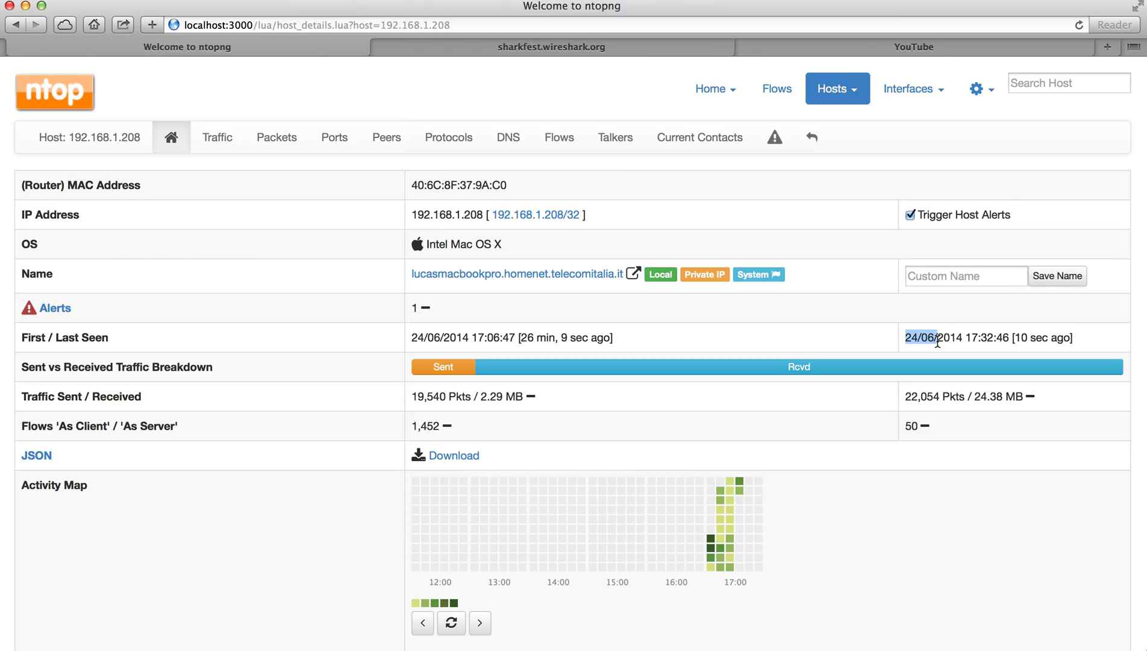
left_click(801, 453)
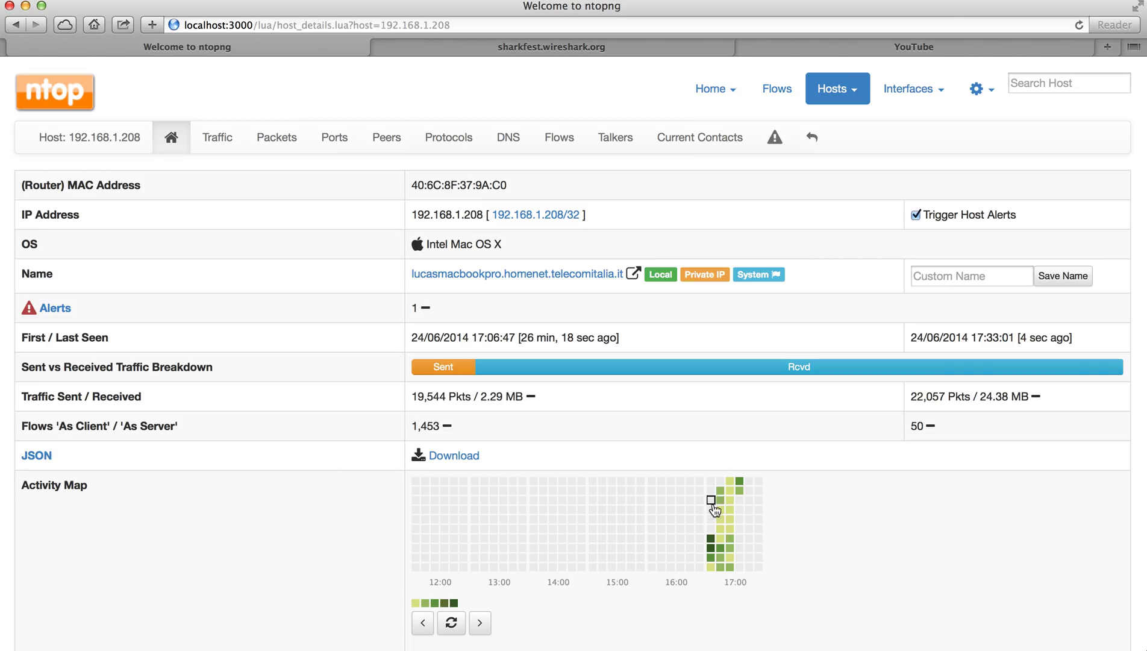
Step: Inspect individual time slots in the host's activity map
scroll(798, 523, "down", 3)
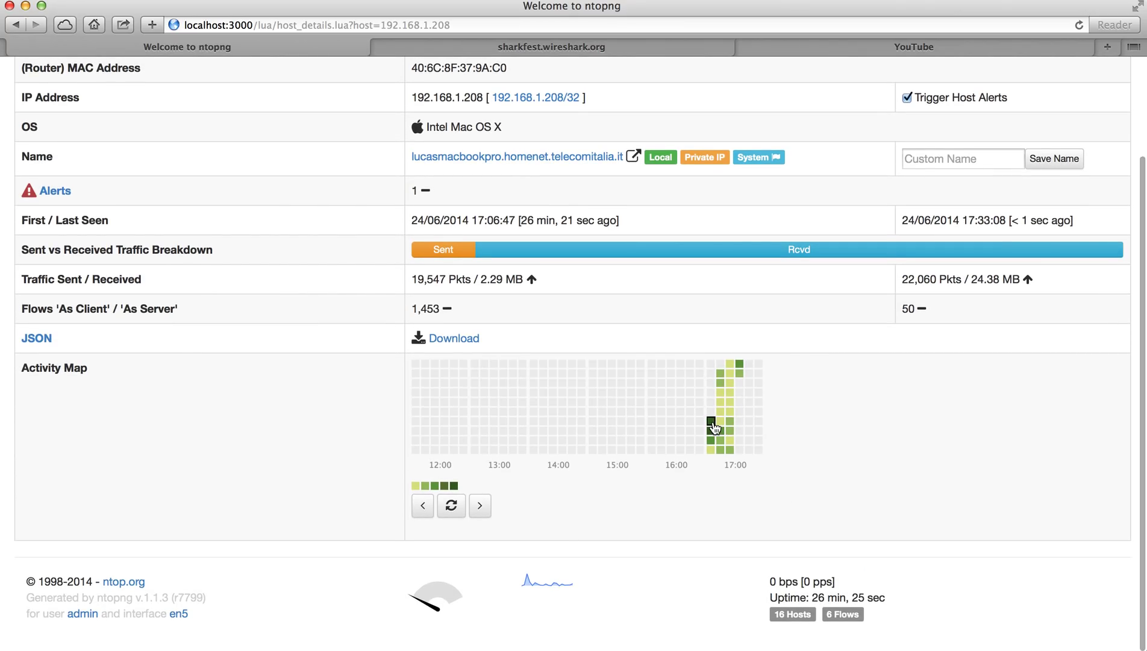
mouse_move(714, 428)
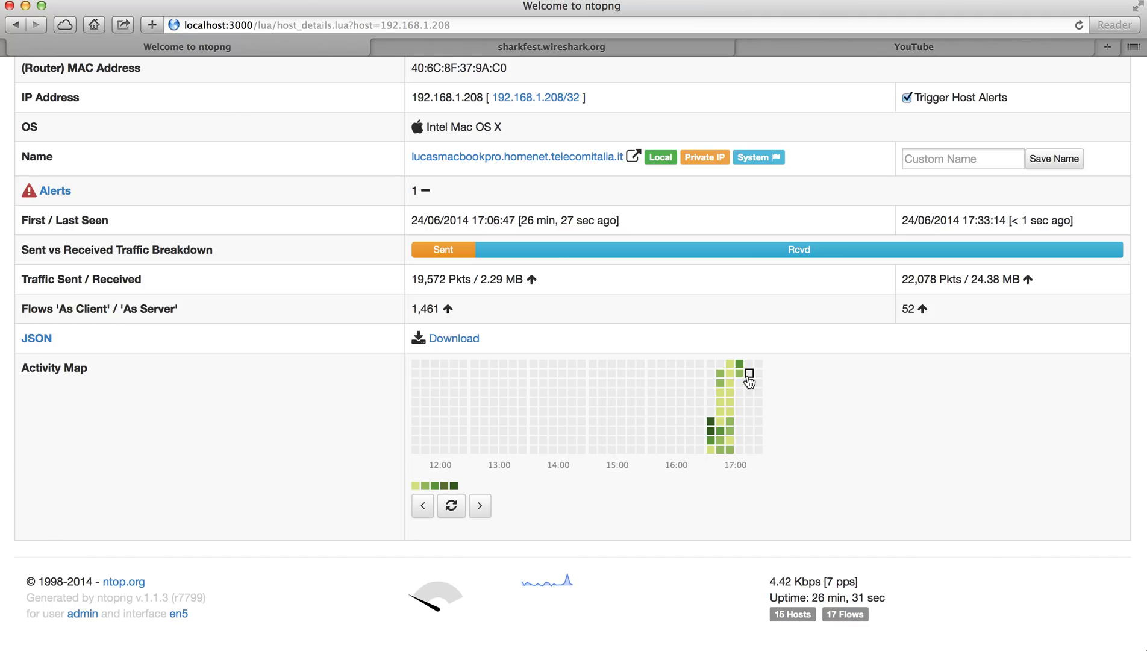
mouse_move(749, 381)
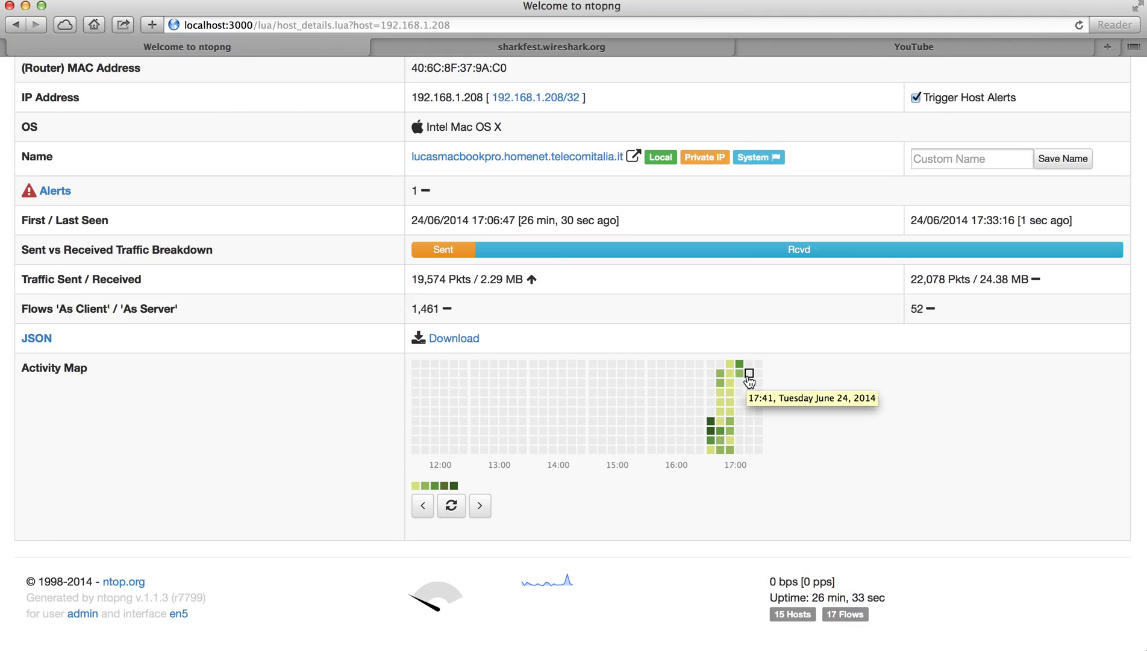
scroll(716, 233, "up", 3)
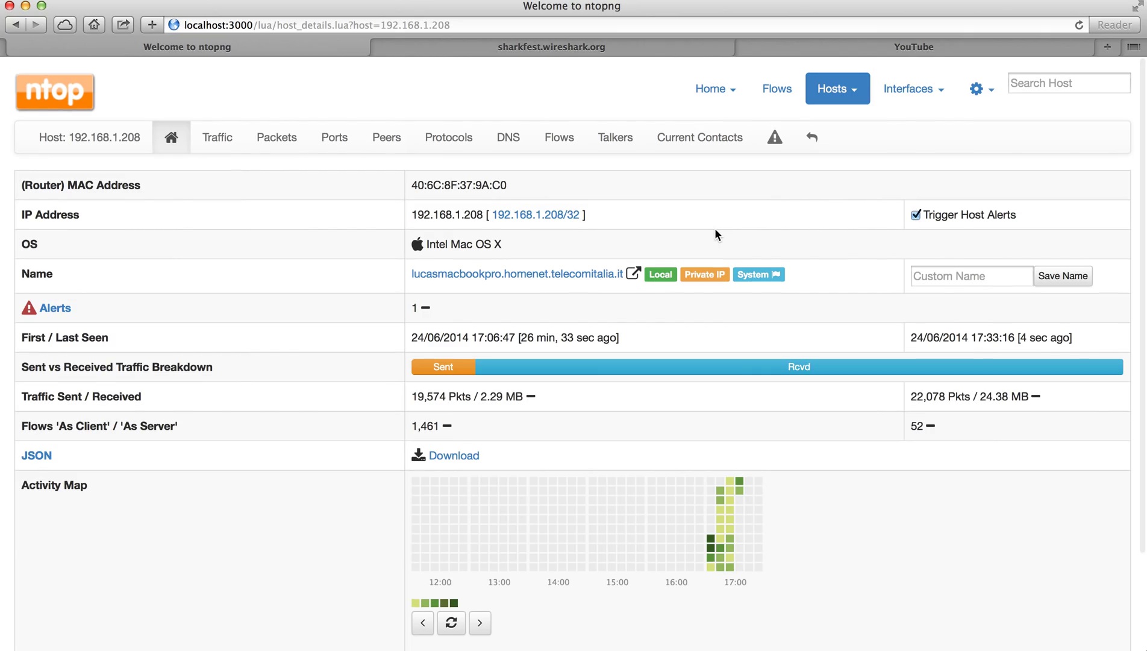
Step: Open the host's JSON export and highlight its contents from the localHost entry through the end
left_click(449, 457)
left_click_drag(450, 461, 16, 82)
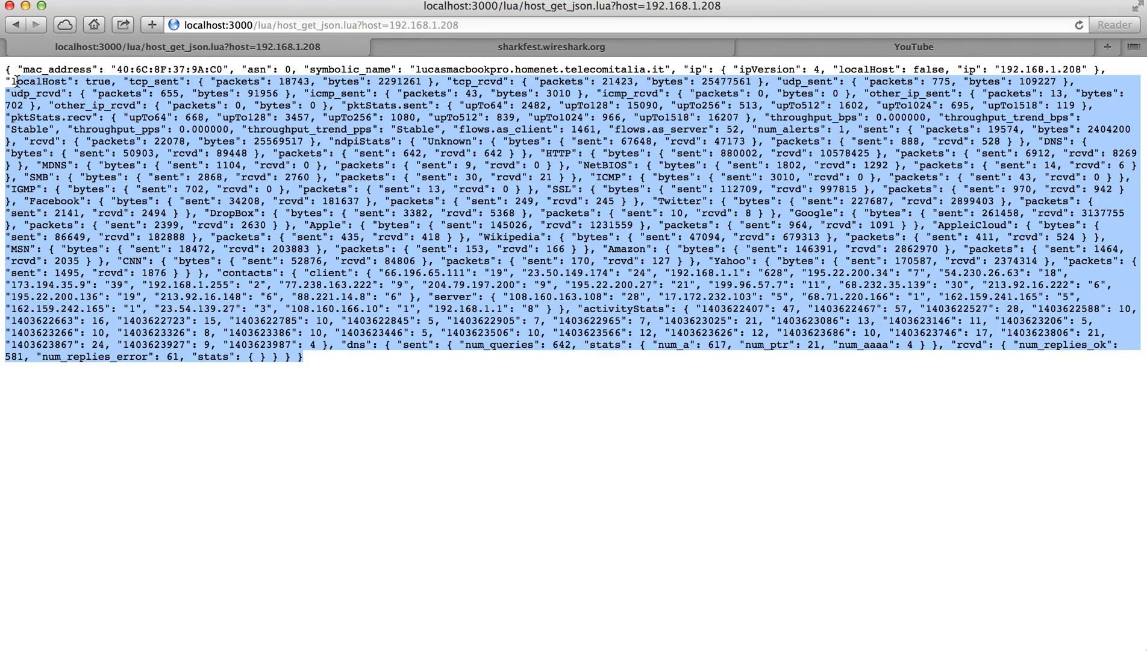
Step: Return to the details of host 192.168.1.208 and review its L4 protocol traffic and sent and received packet size distributions
left_click(20, 25)
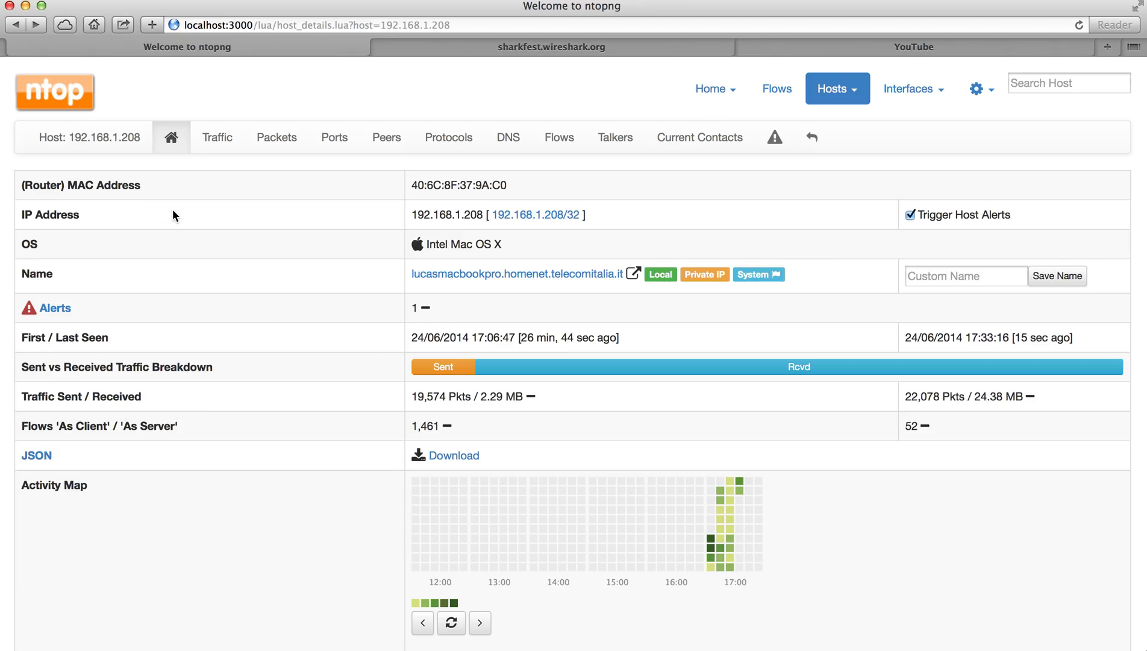
left_click(223, 139)
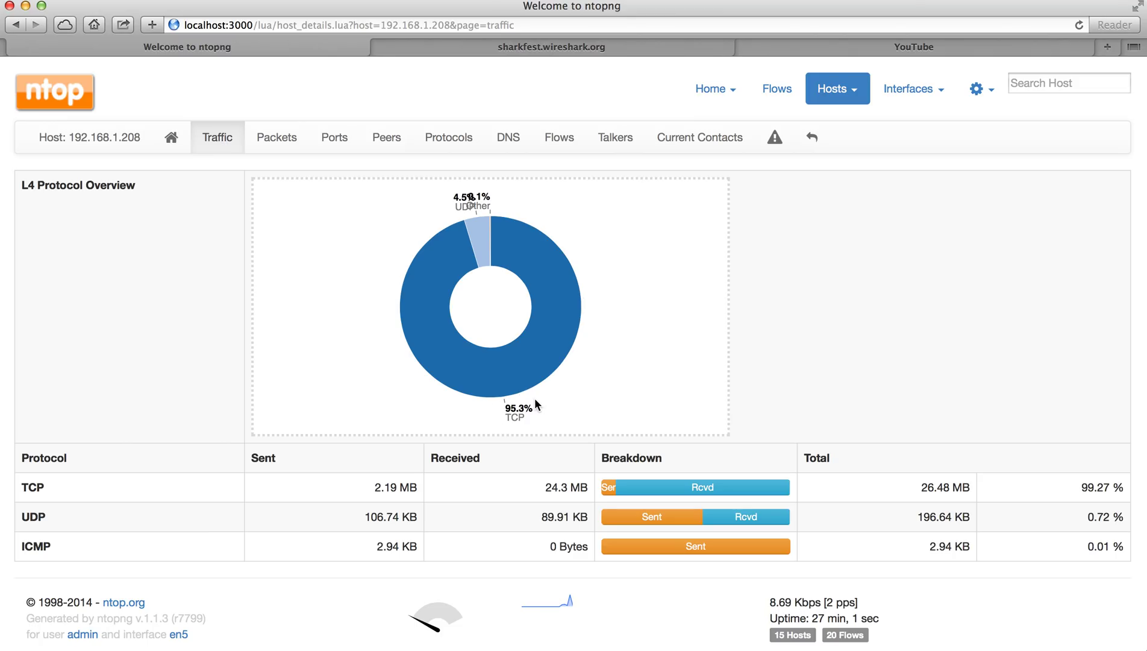
left_click(284, 138)
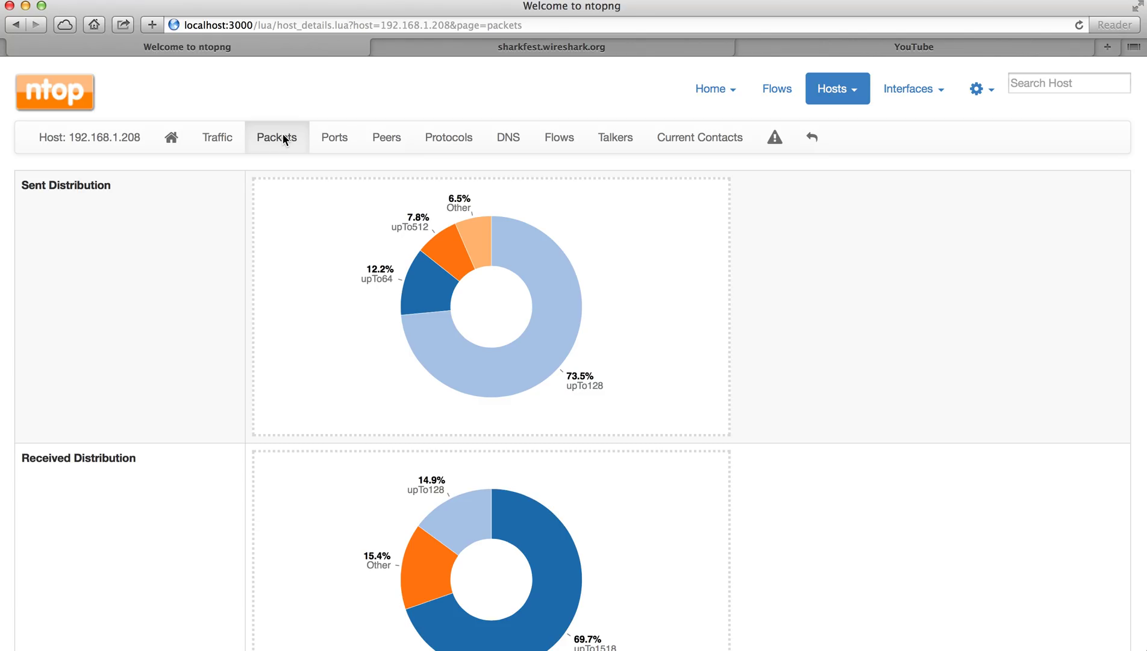
scroll(282, 134, "down", 2)
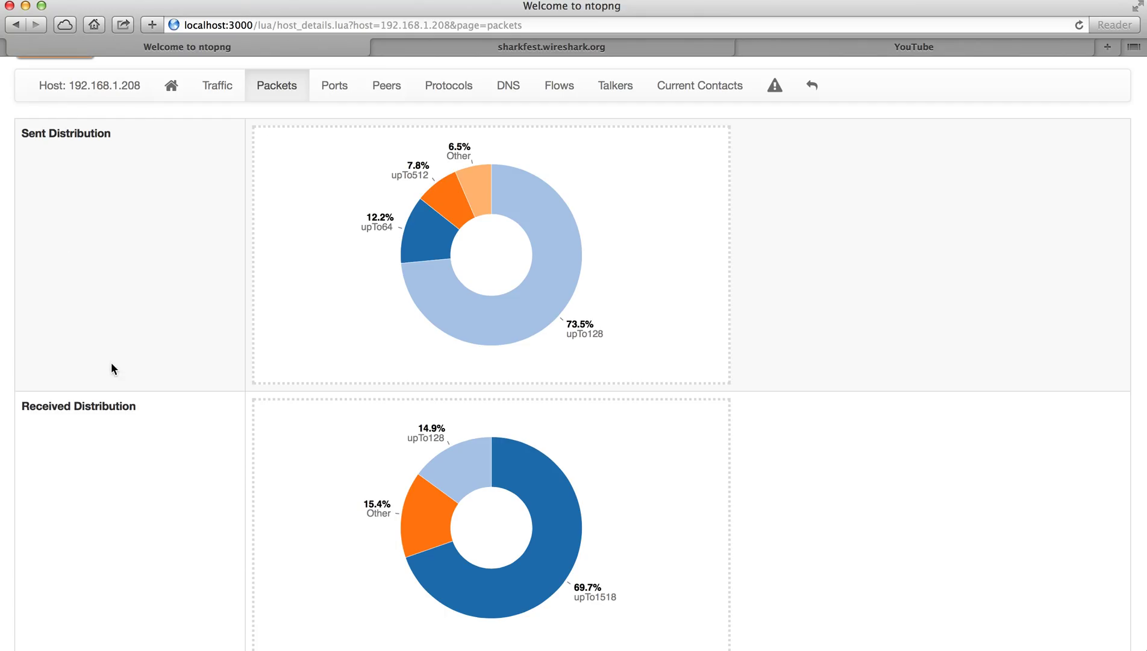
Step: Review the client port and server port distributions of host 192.168.1.208
left_click(337, 87)
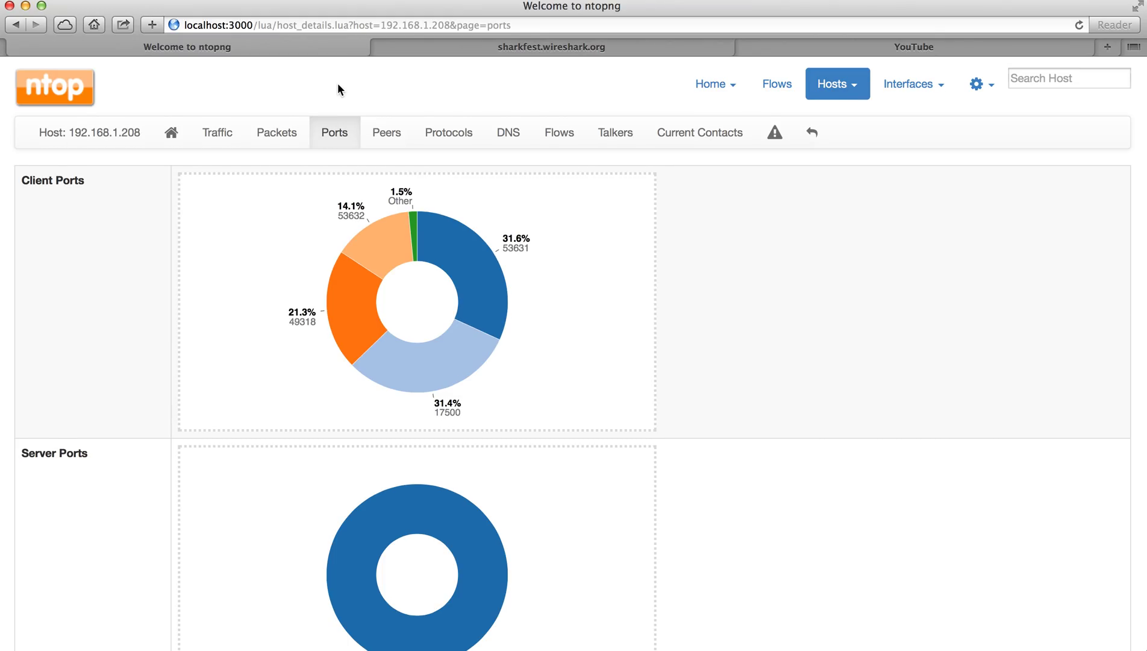
scroll(337, 83, "down", 3)
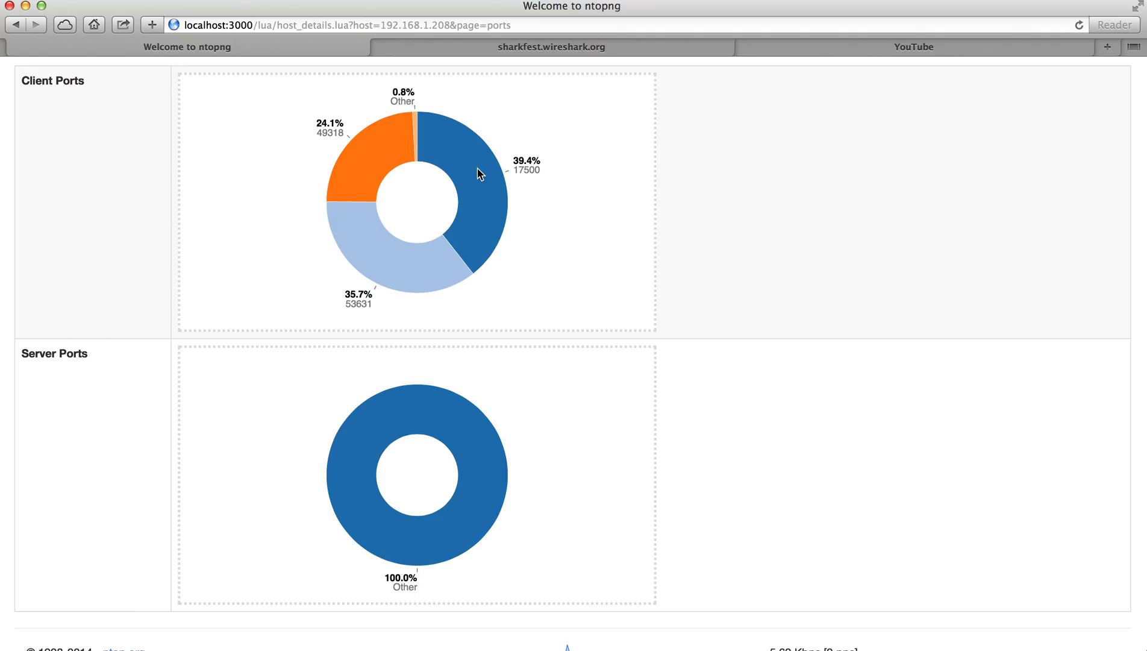
scroll(538, 262, "down", 3)
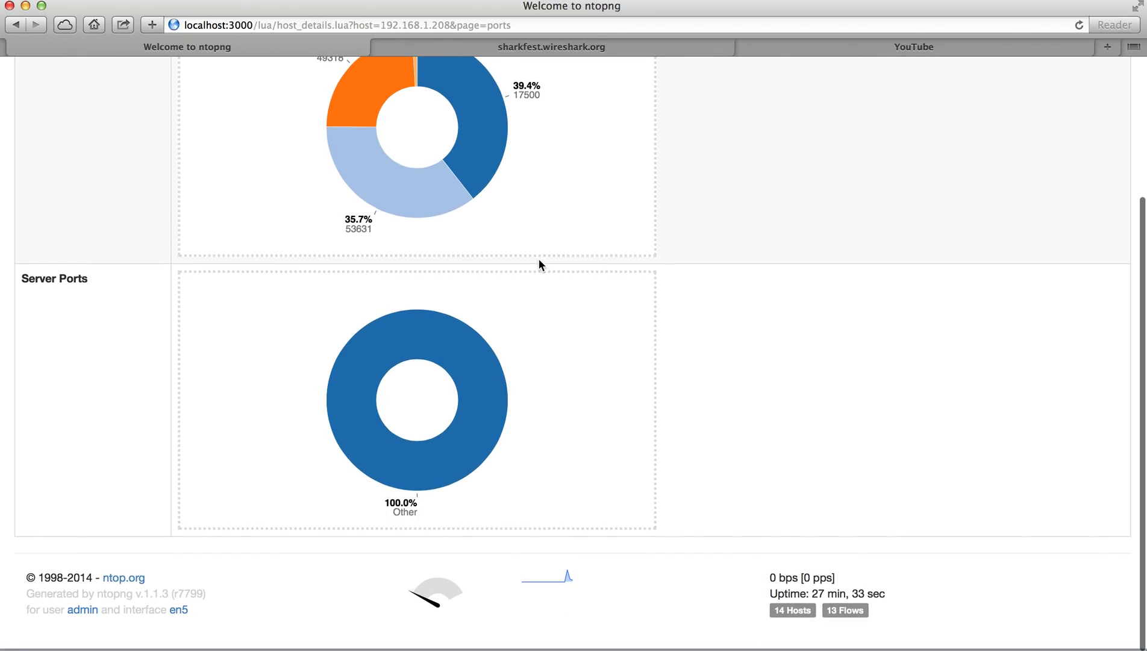
scroll(539, 260, "up", 5)
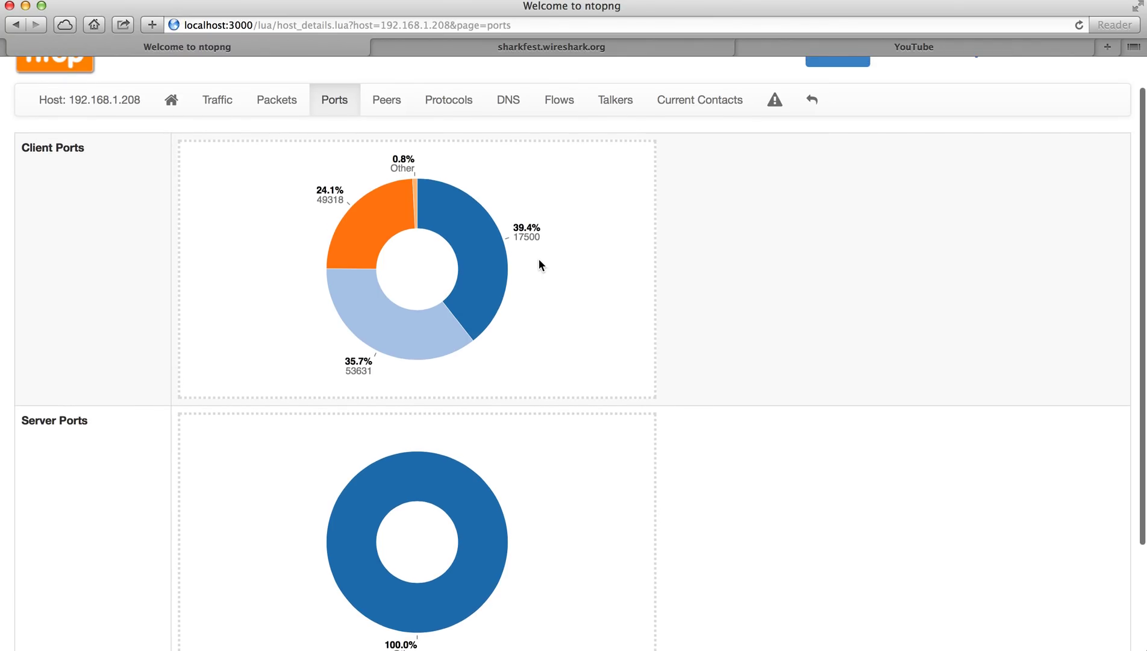
Step: Open the host's peers overview and inspect the traffic of individual top peers in the bar chart
left_click(384, 102)
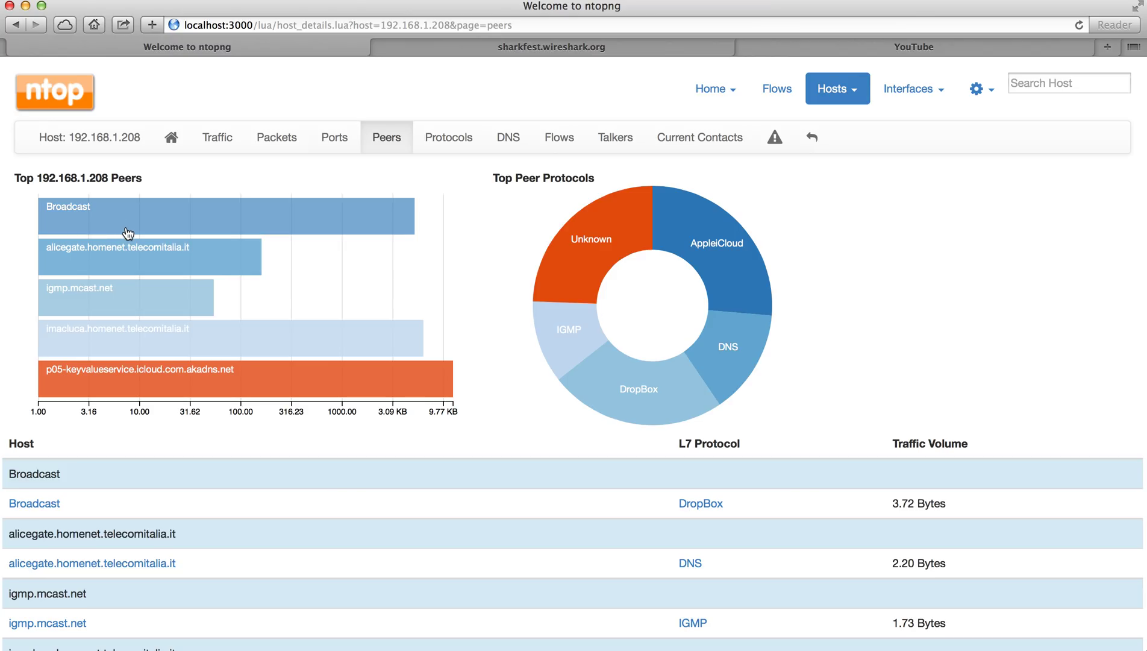
mouse_move(129, 268)
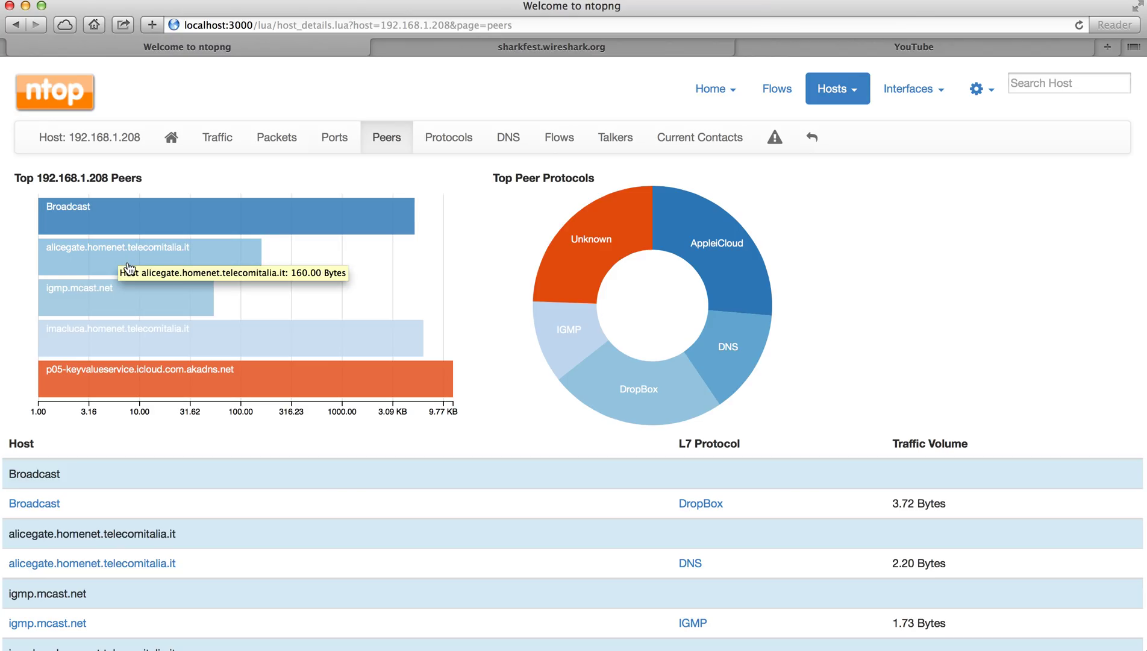
mouse_move(149, 353)
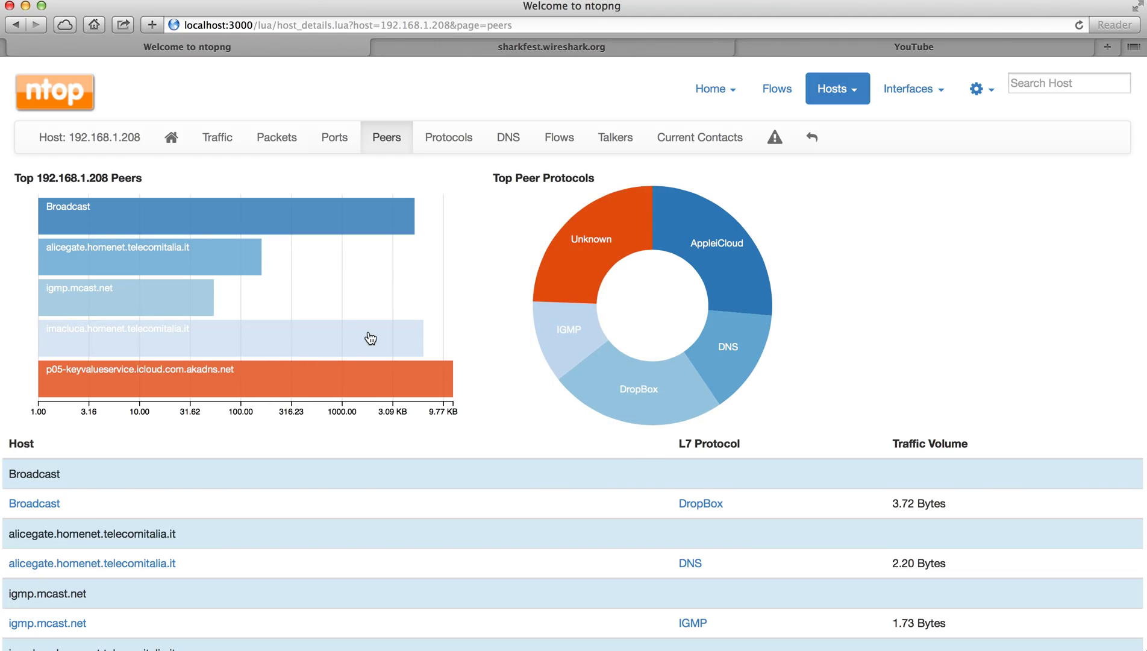
mouse_move(371, 338)
Step: Filter the peers overview to the Broadcast peer and open its active DropBox flows
left_click(328, 227)
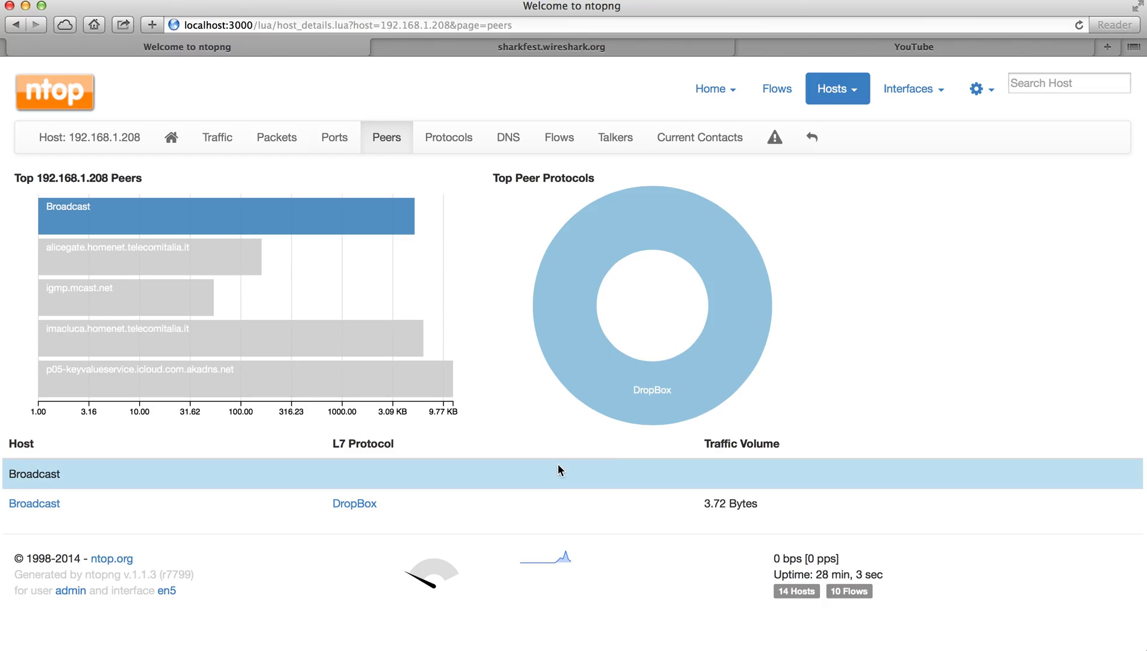
left_click_drag(730, 504, 697, 501)
left_click(693, 500)
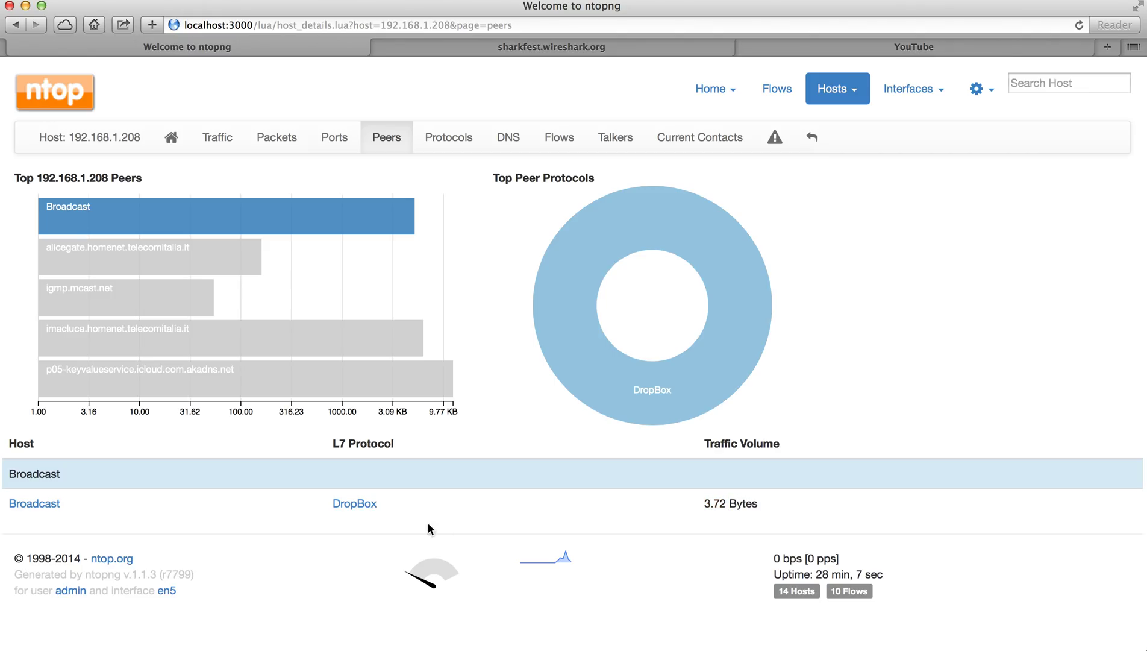
left_click(359, 503)
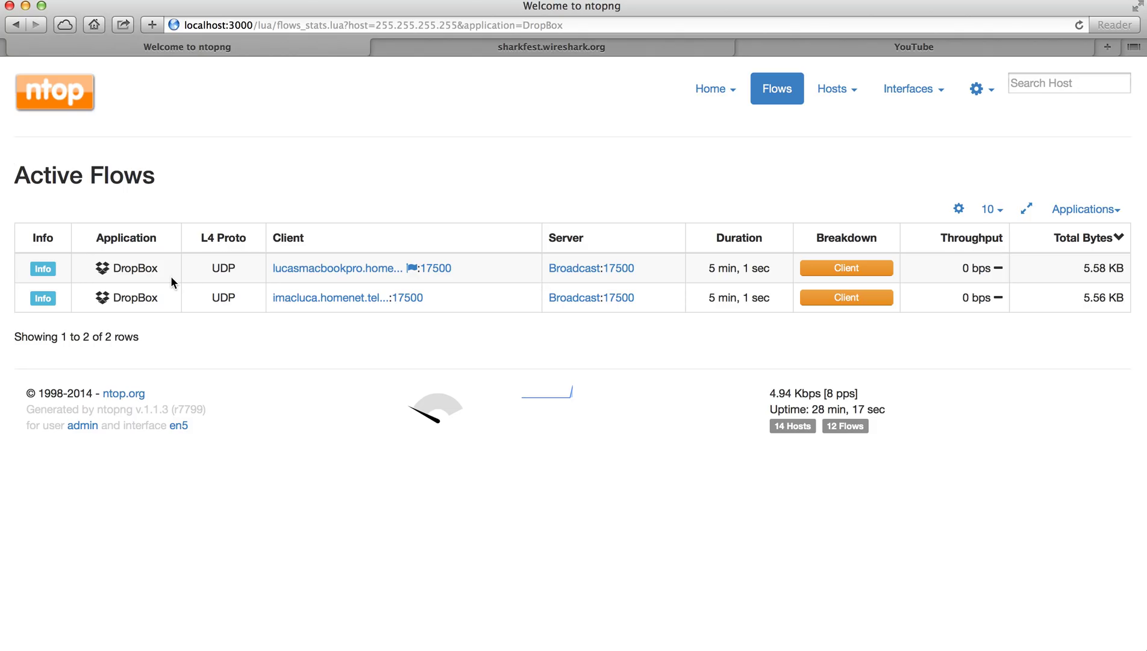
Step: Filter the top peer protocols to AppleiCloud, view the details of the matching iCloud peer, and return to the peers overview
left_click(16, 25)
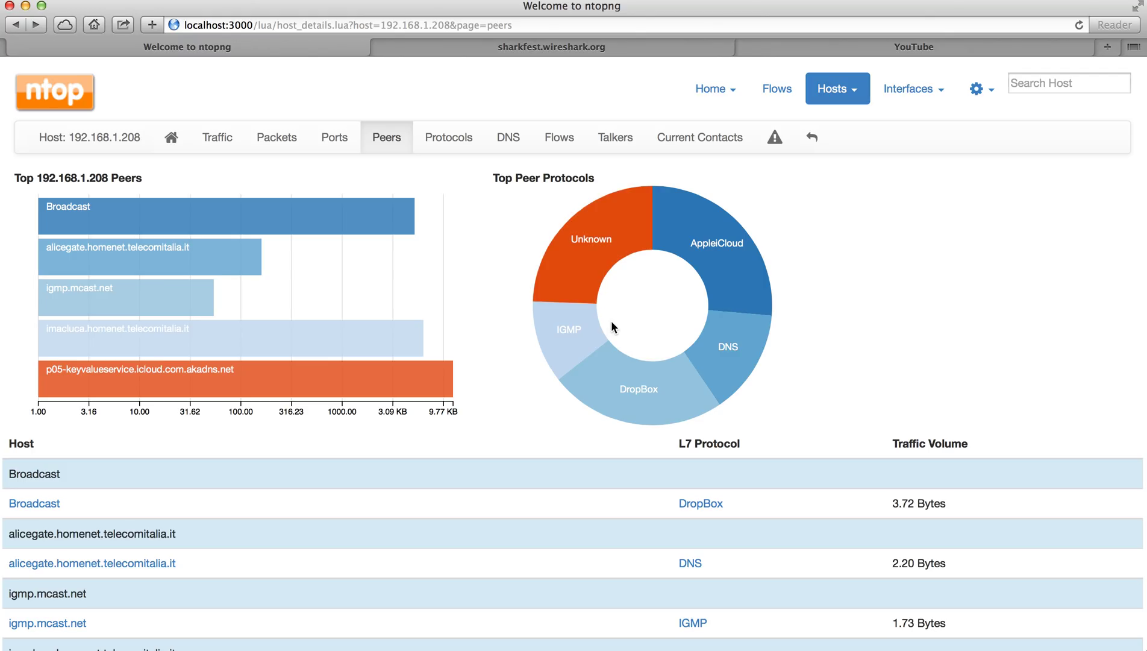
left_click(714, 273)
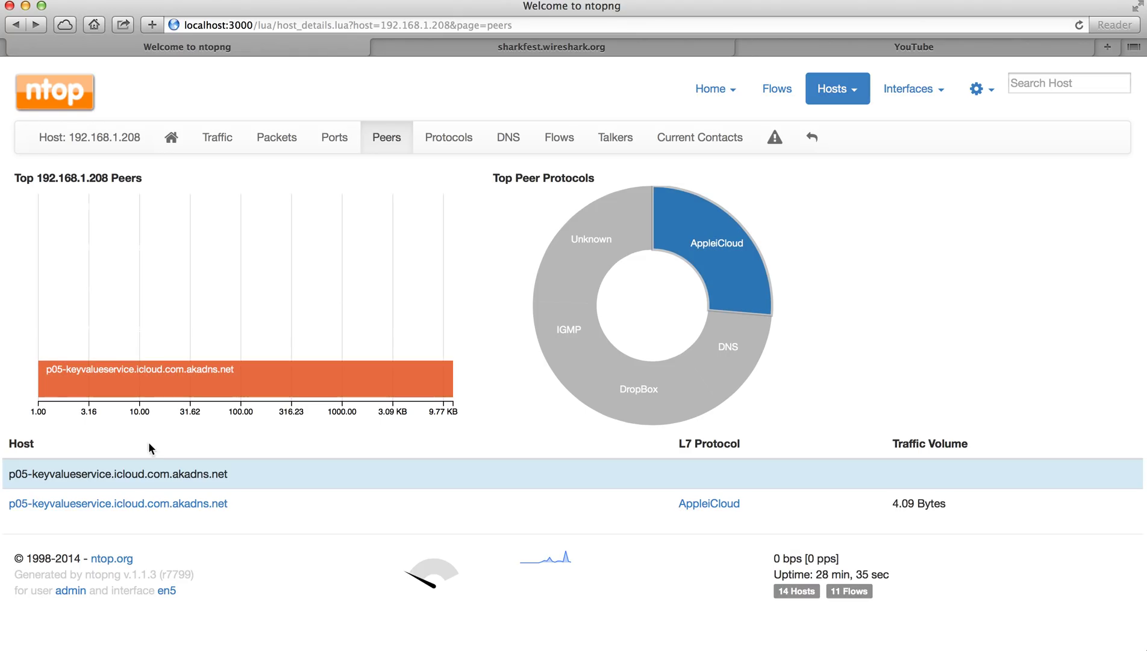
left_click(151, 503)
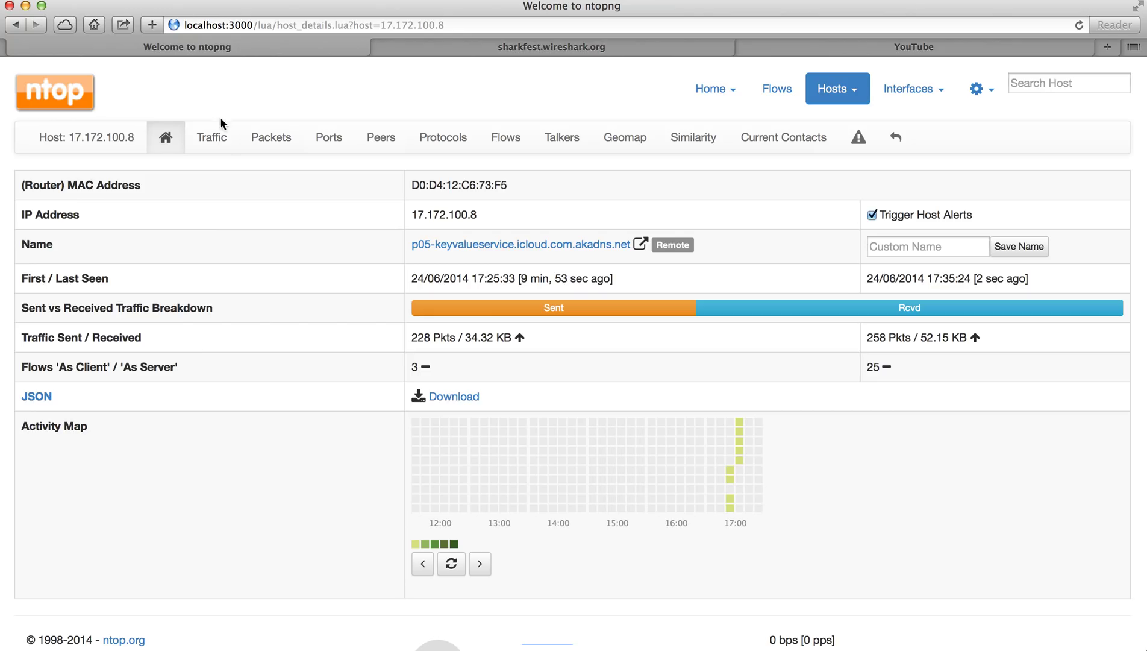
left_click(18, 26)
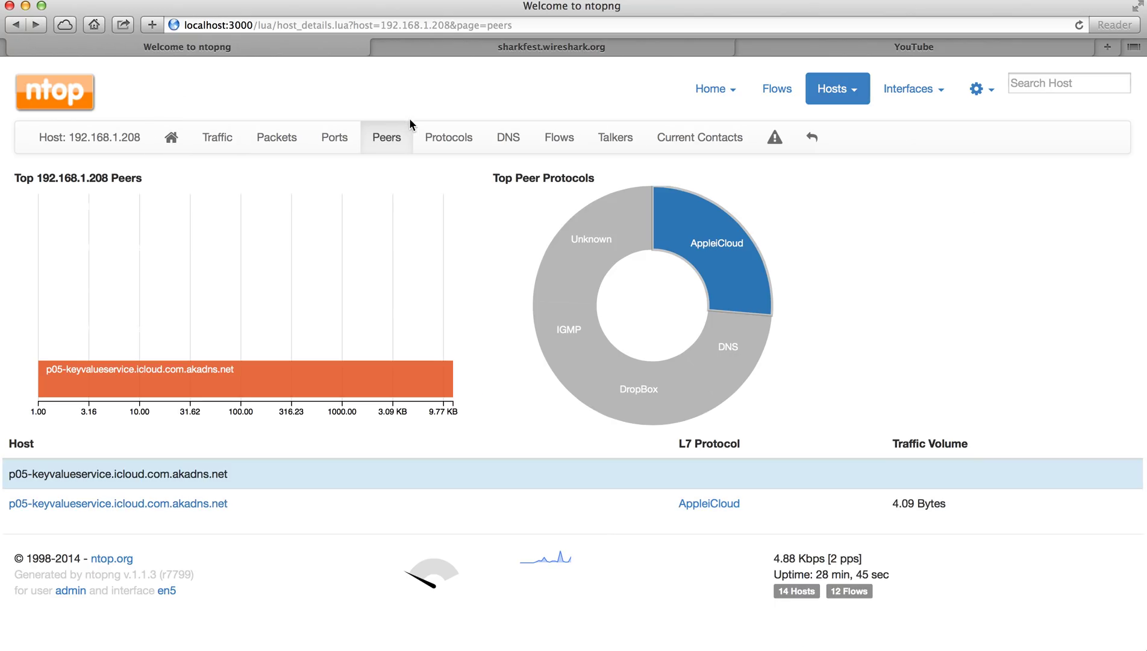
Step: Review the host's application protocol overview and DNS breakdown, highlighting the sent queries, positive replies and error replies counts
left_click(436, 139)
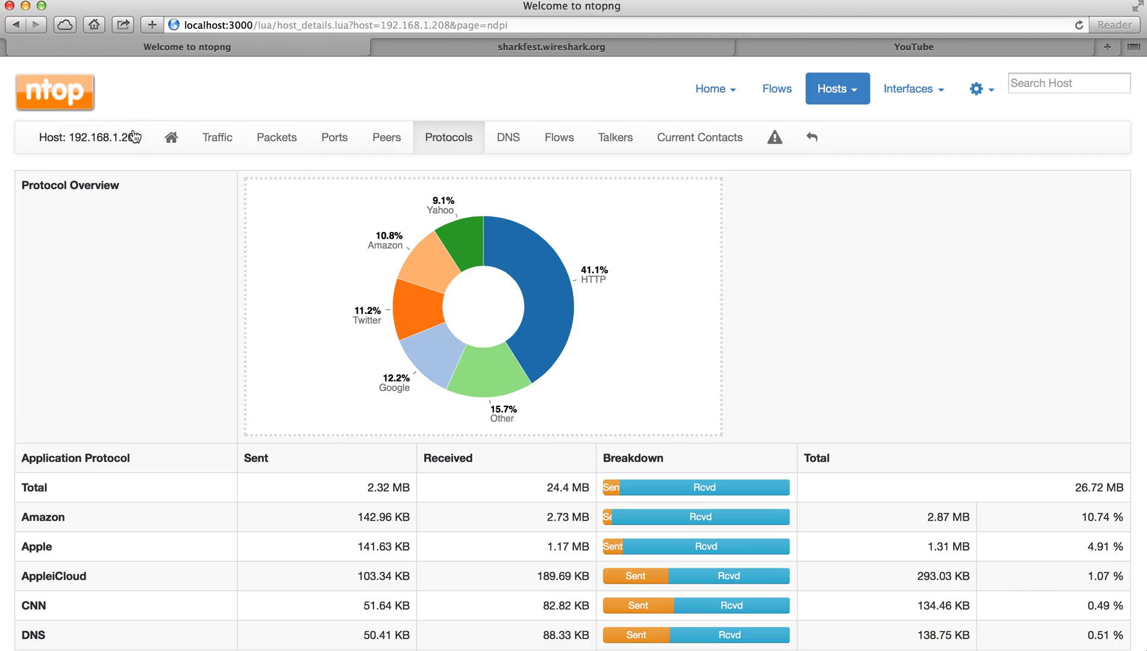
left_click(513, 141)
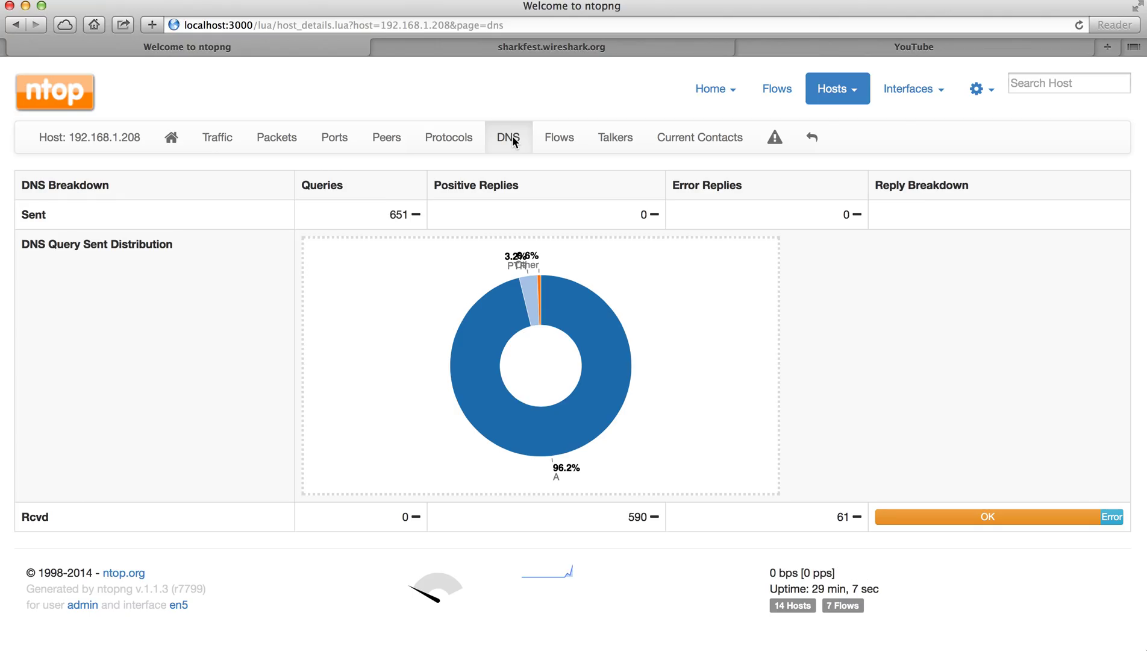
double_click(399, 216)
double_click(637, 517)
double_click(837, 516)
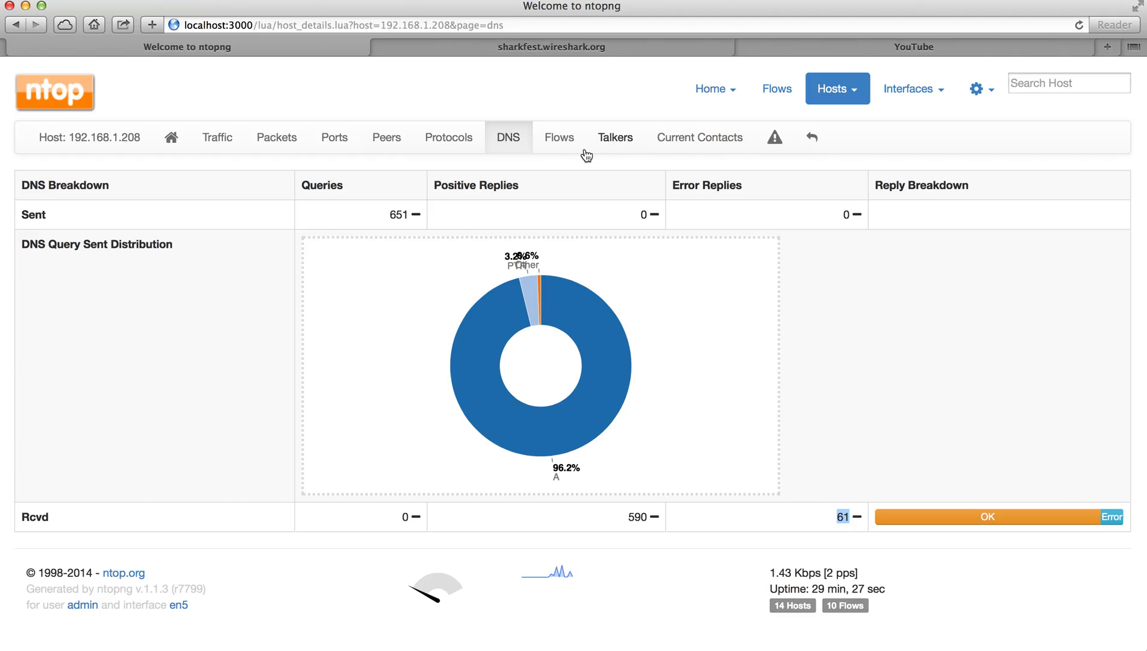
Step: View the host's active flows and its talkers diagram
left_click(562, 141)
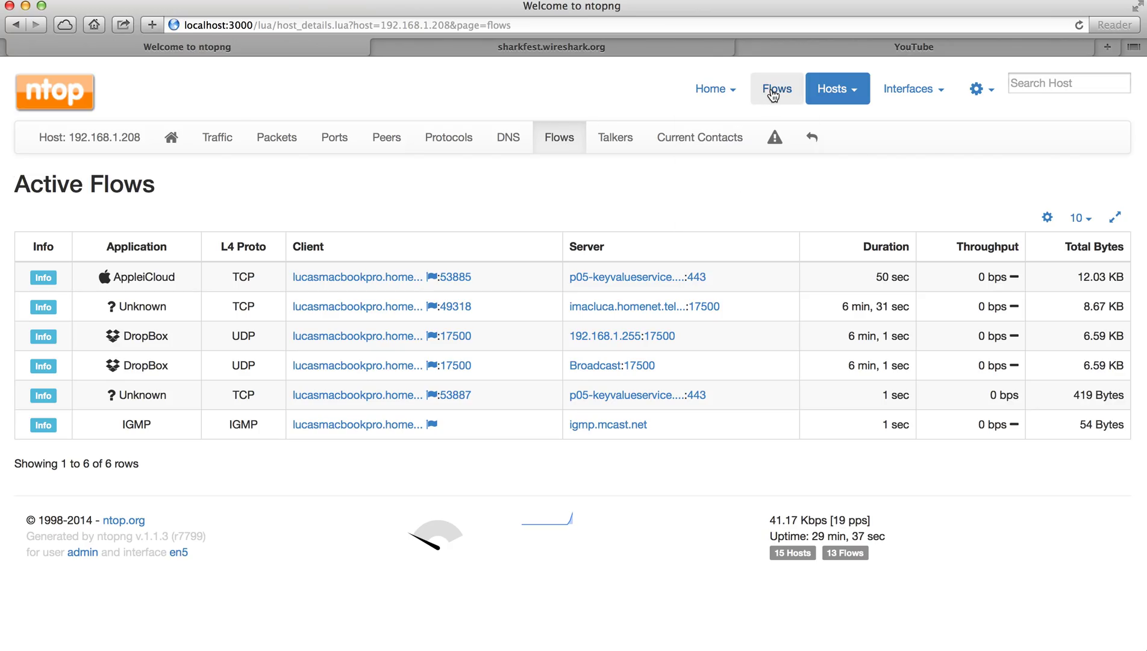
left_click(614, 137)
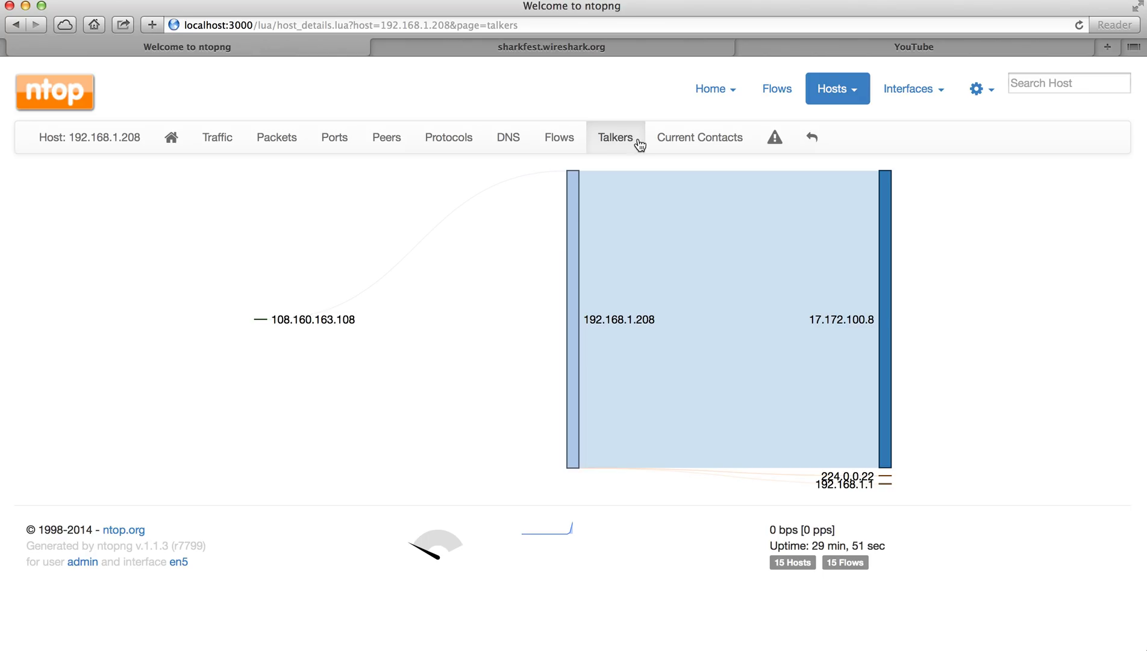
Step: Examine the host's current contacts map and its client and server contact tables, highlighting the 173.194.35.9 entry
left_click(688, 144)
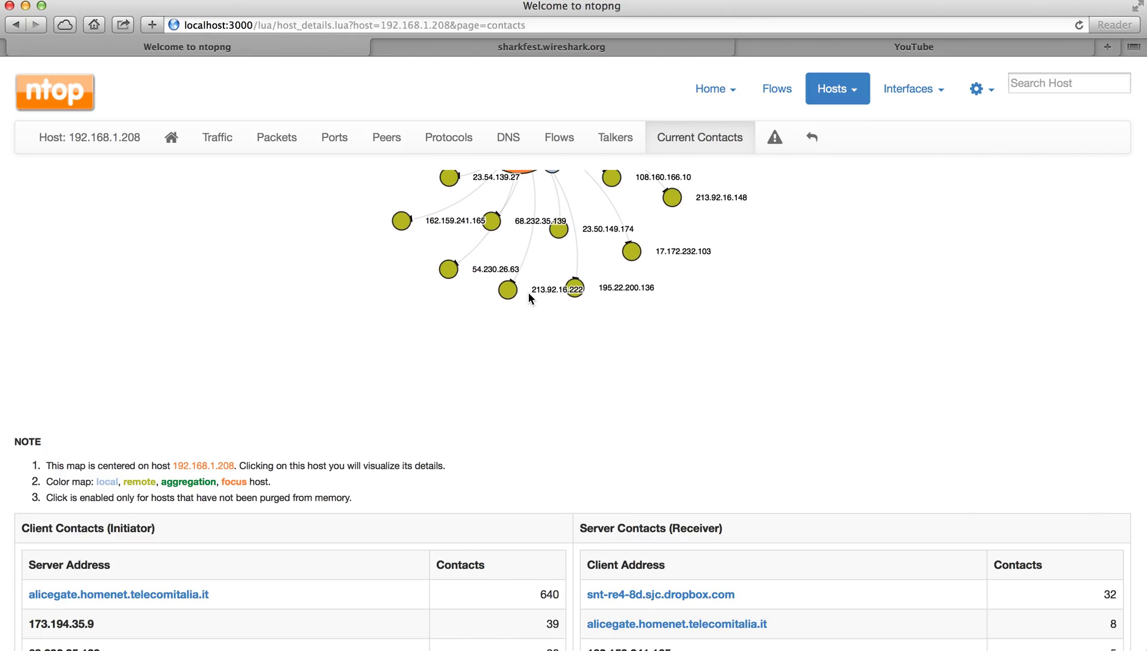
scroll(537, 407, "down", 5)
scroll(538, 408, "down", 3)
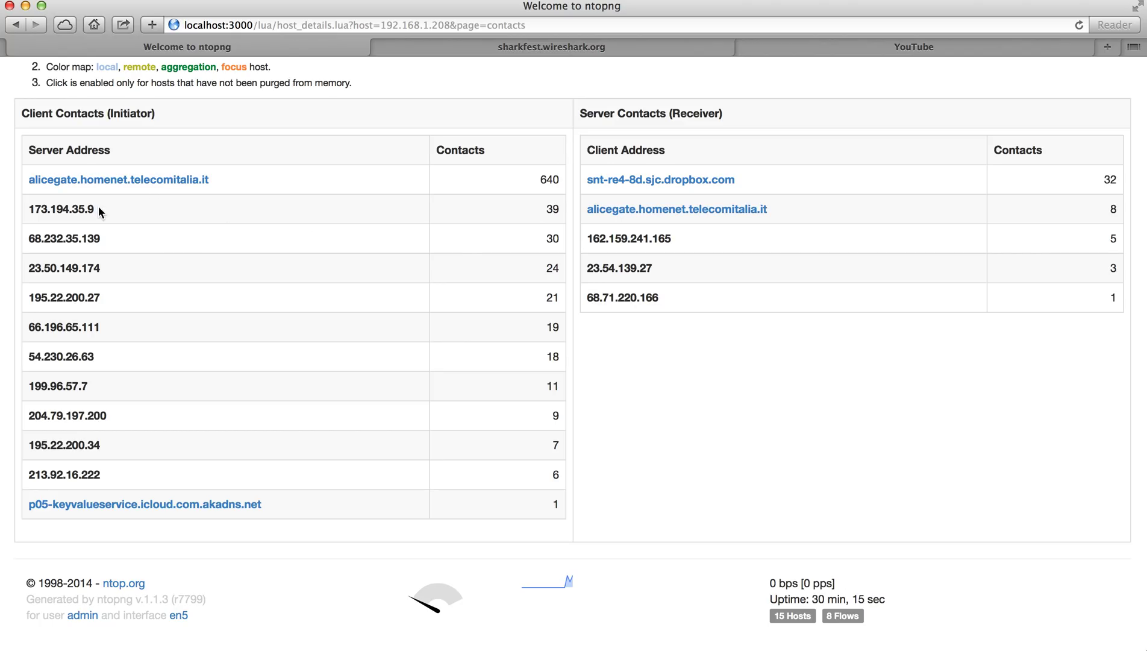
left_click_drag(103, 208, 52, 214)
scroll(53, 212, "up", 7)
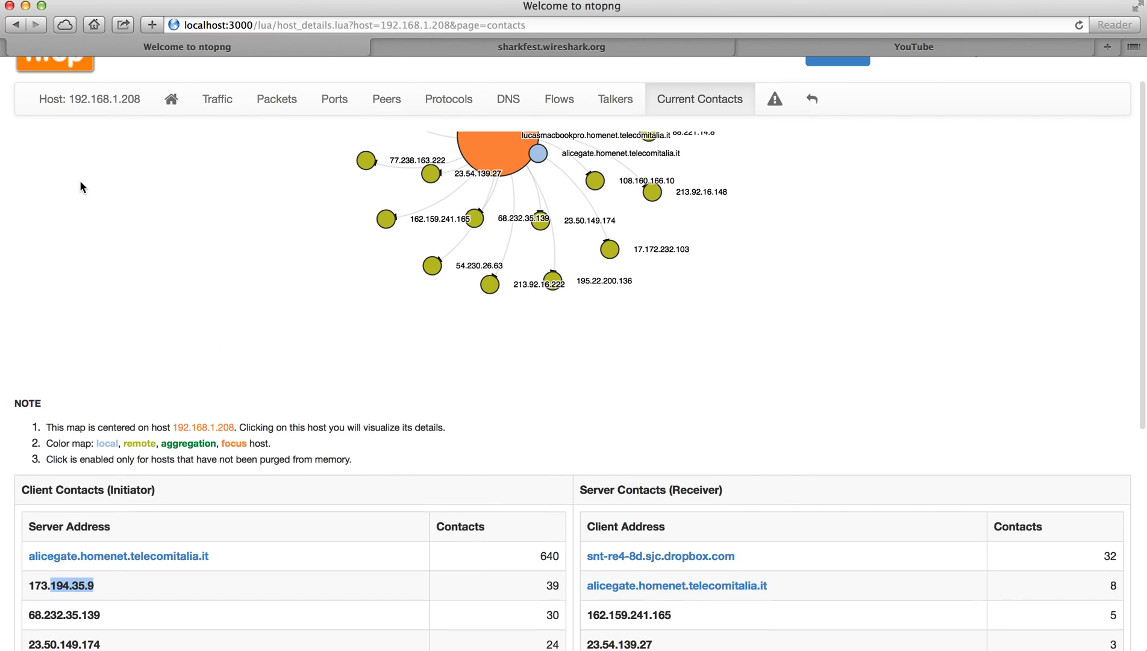
Step: Open the Top Hosts (Local) activity timeline
left_click(838, 86)
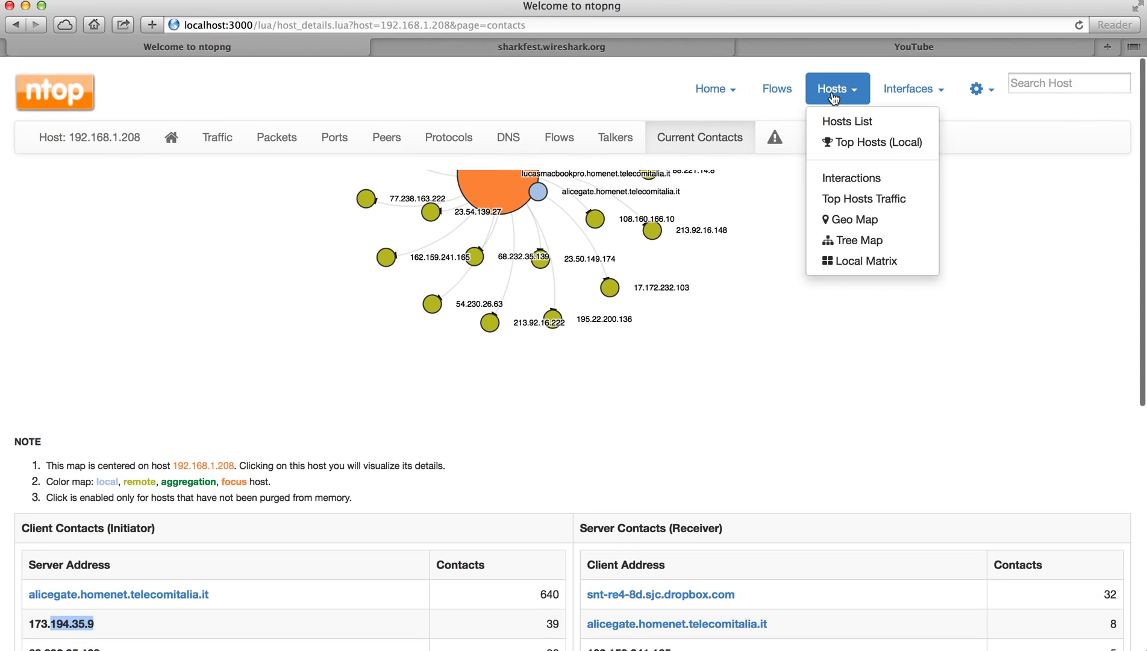
left_click(849, 146)
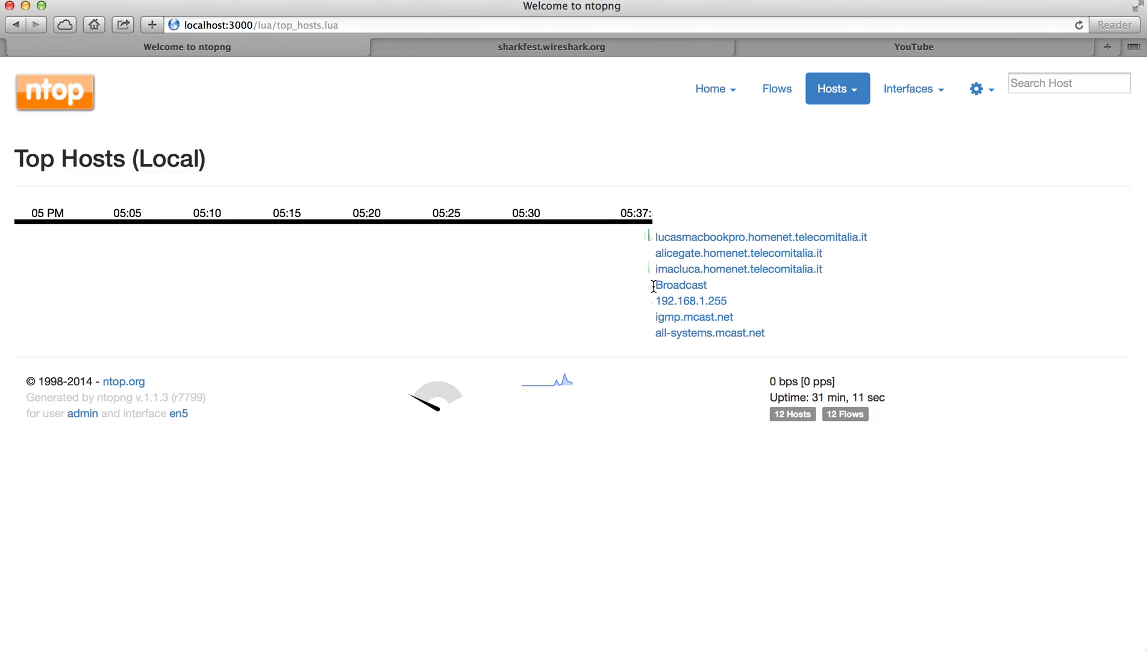
Step: Switch to YouTube, search for "italy soccer 2014" and open the video "Armenia - Italy 1-3 World Cup 2014 Qualifying"
left_click(795, 48)
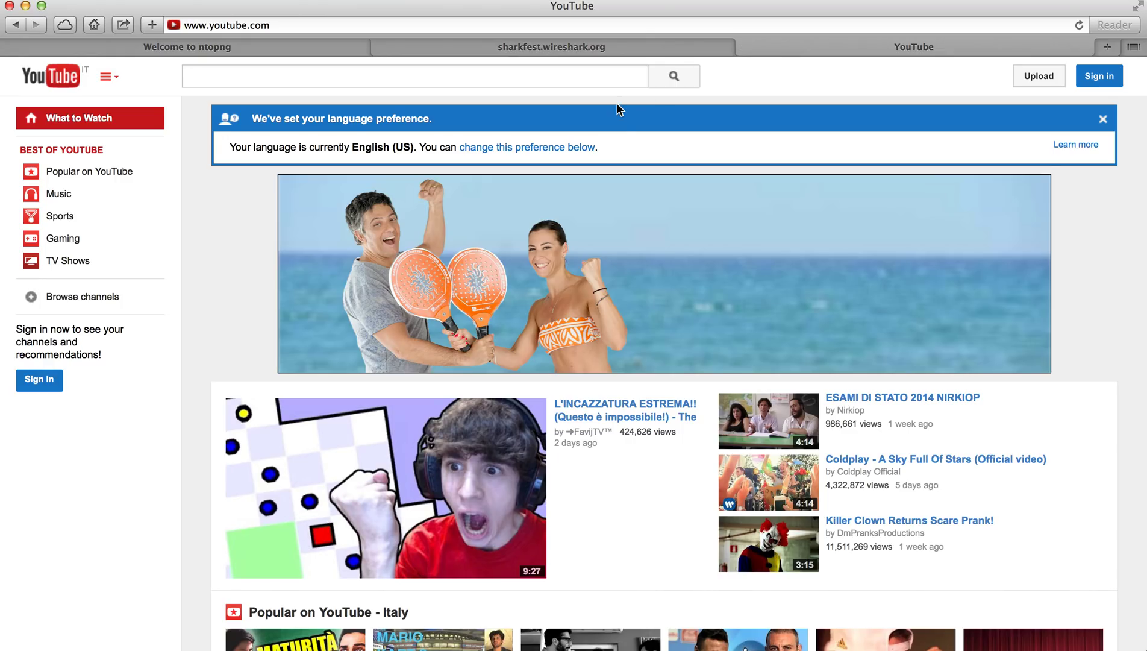
type("italy so")
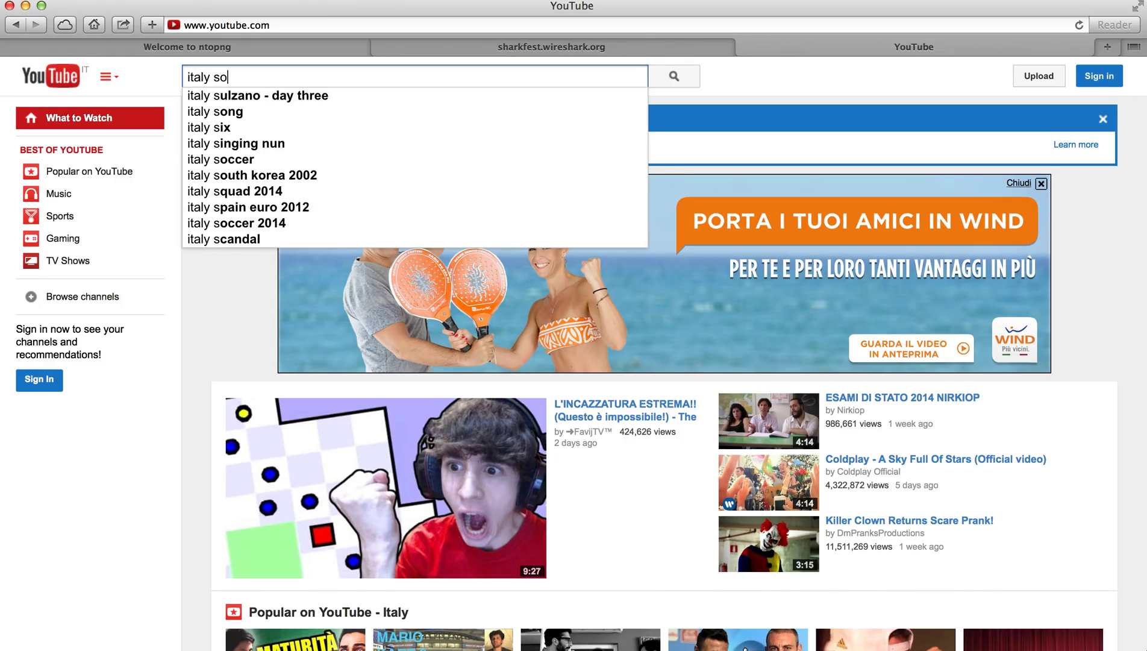
type("cc")
key("Down")
key("Down")
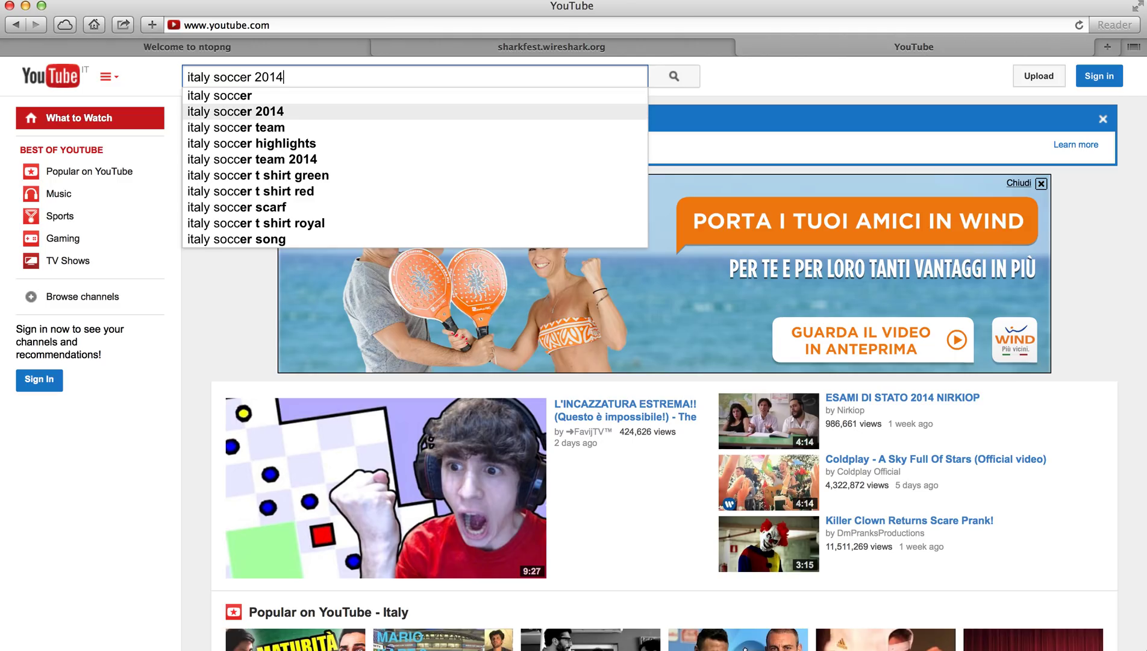
key("Return")
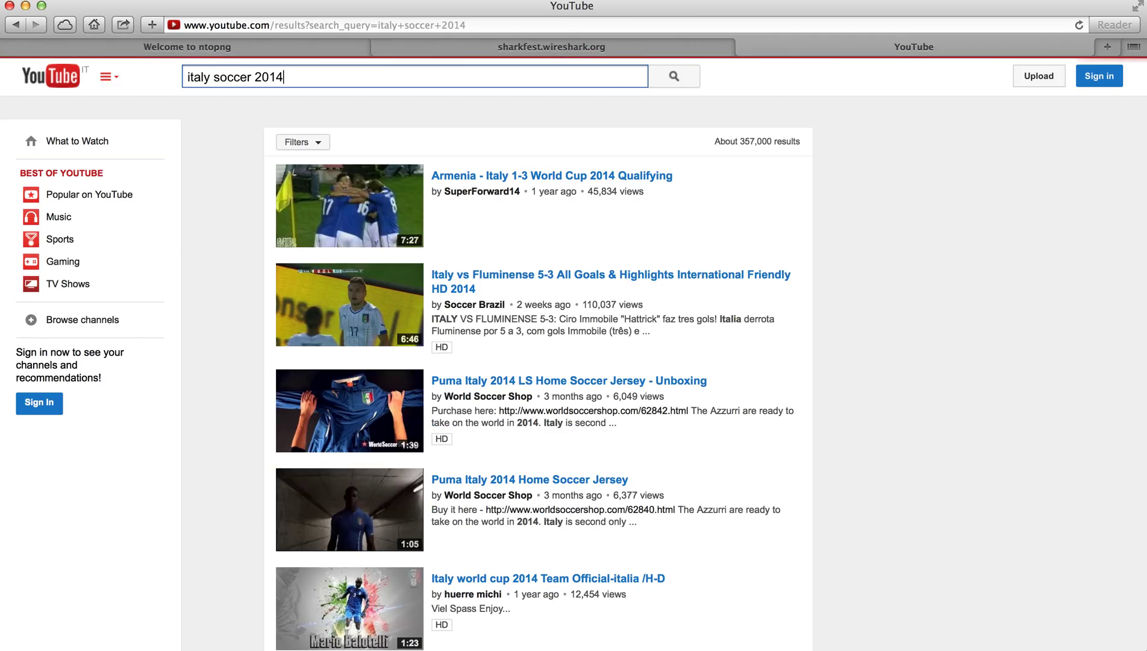
left_click(368, 210)
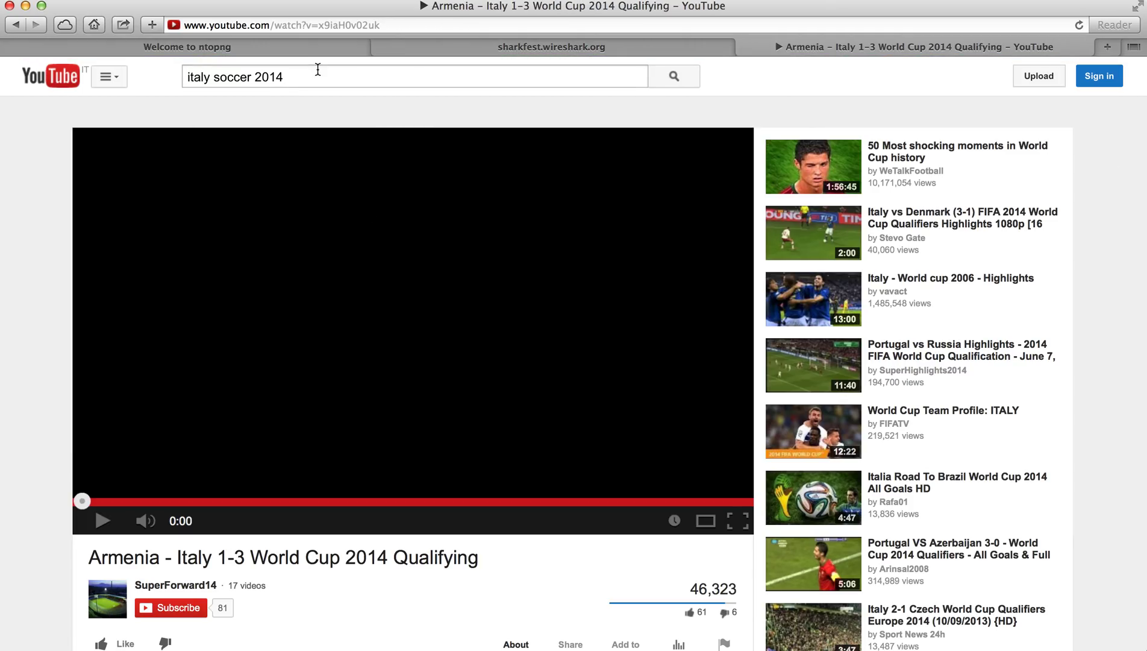
Step: Check the Top Hosts (Local) timeline in ntopng for new activity and return to the YouTube video
left_click(314, 44)
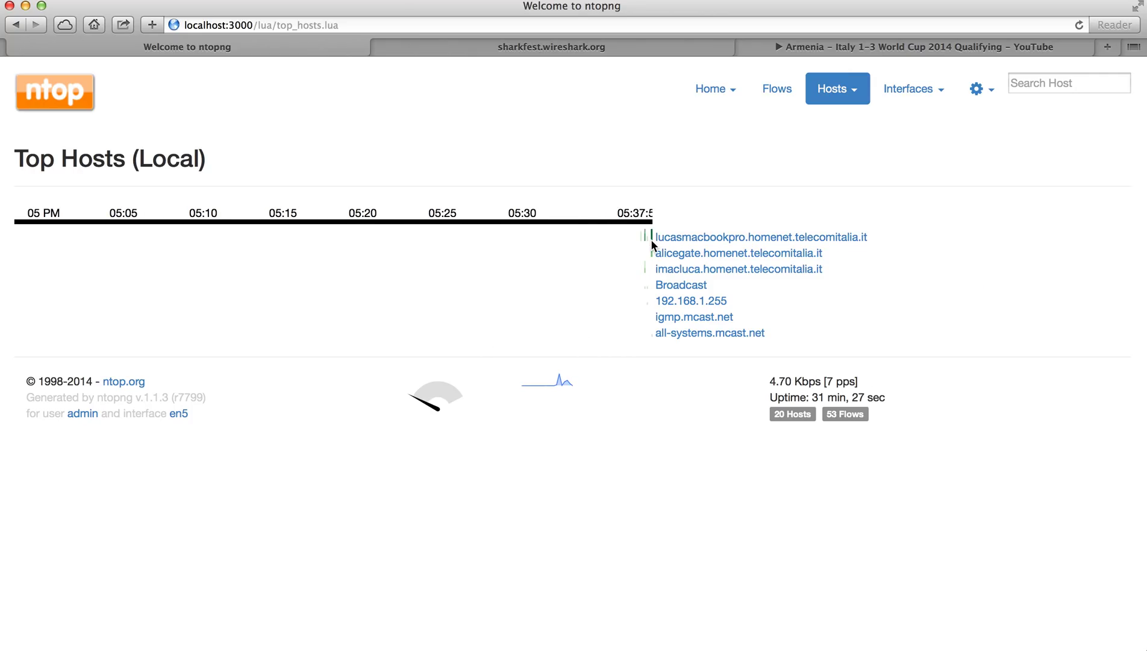
left_click(818, 43)
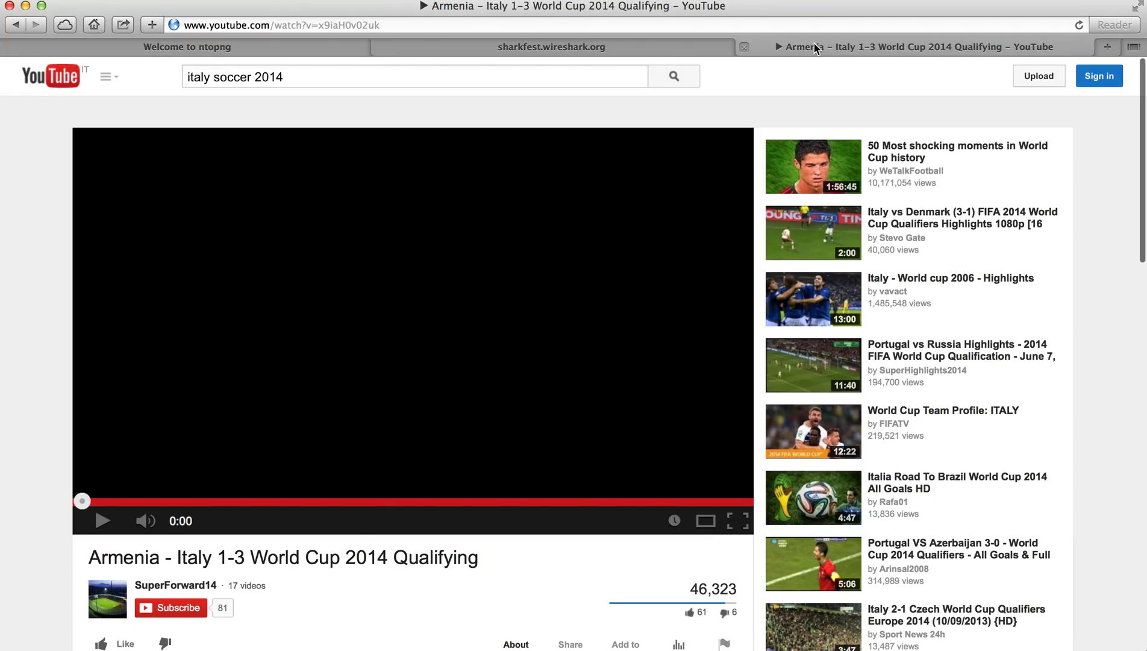
Step: Reload and play the Armenia - Italy video on YouTube, checking its traffic on the Top Hosts (Local) timeline in ntopng
left_click(101, 521)
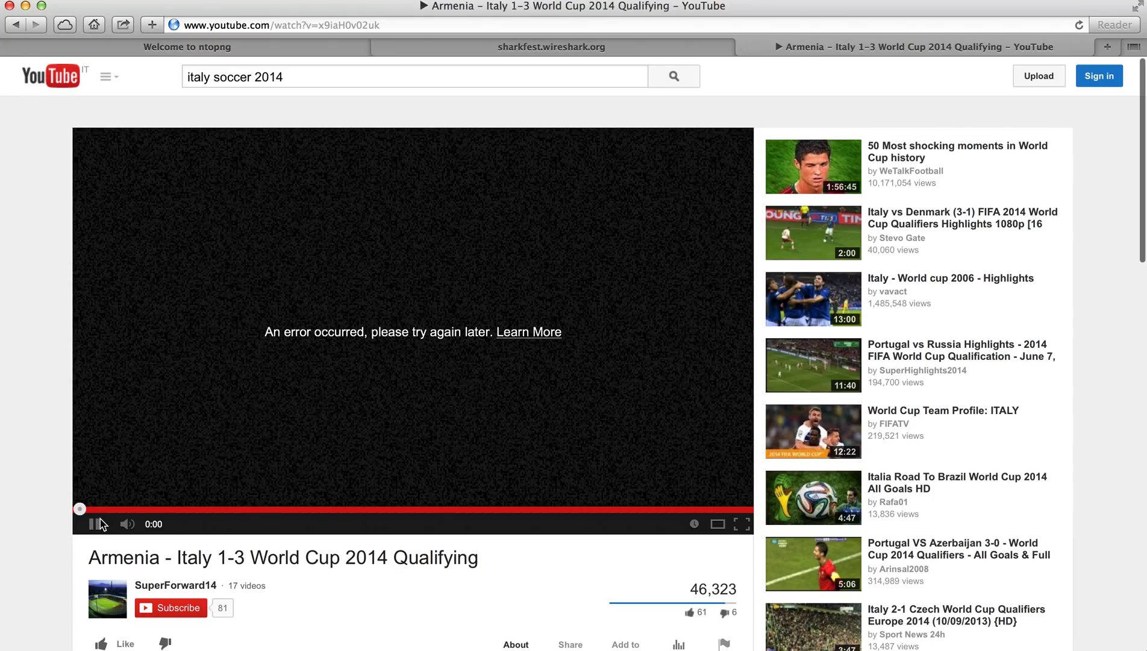
key("super+r")
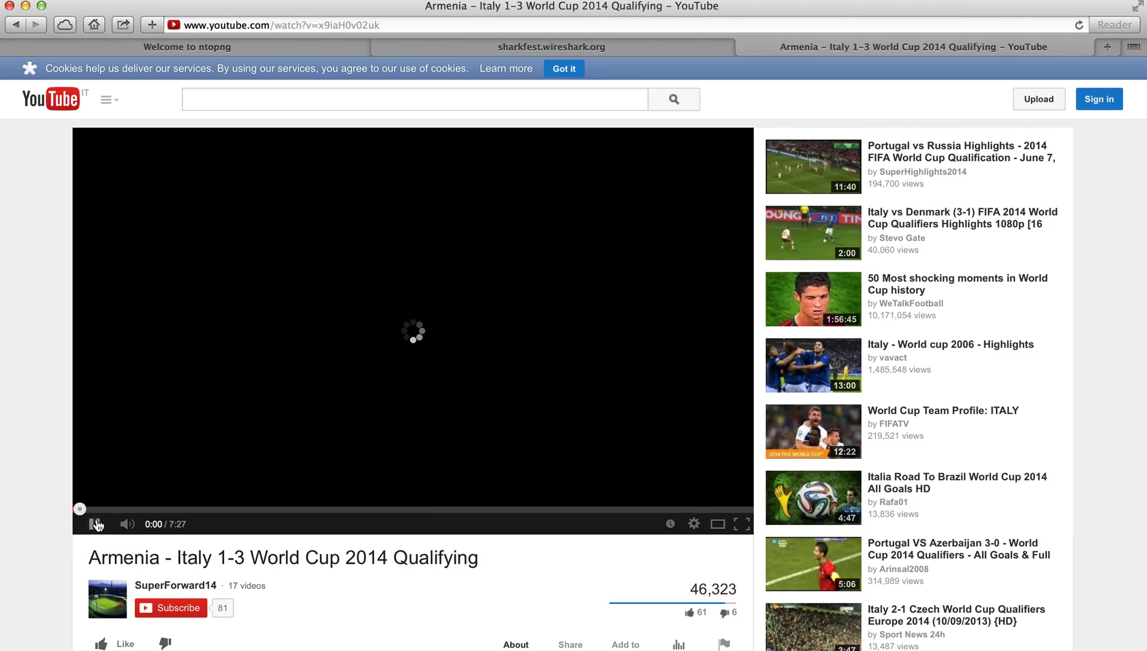
left_click(275, 42)
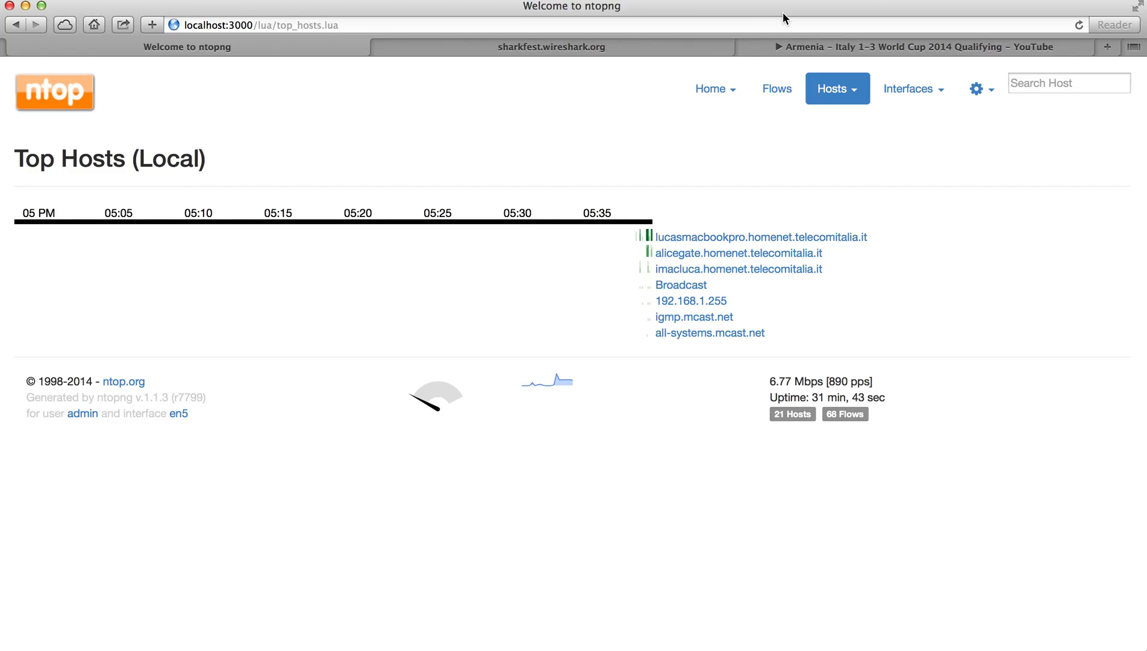
Step: Pause the YouTube video and return to the Top Hosts (Local) timeline in ntopng
left_click(786, 43)
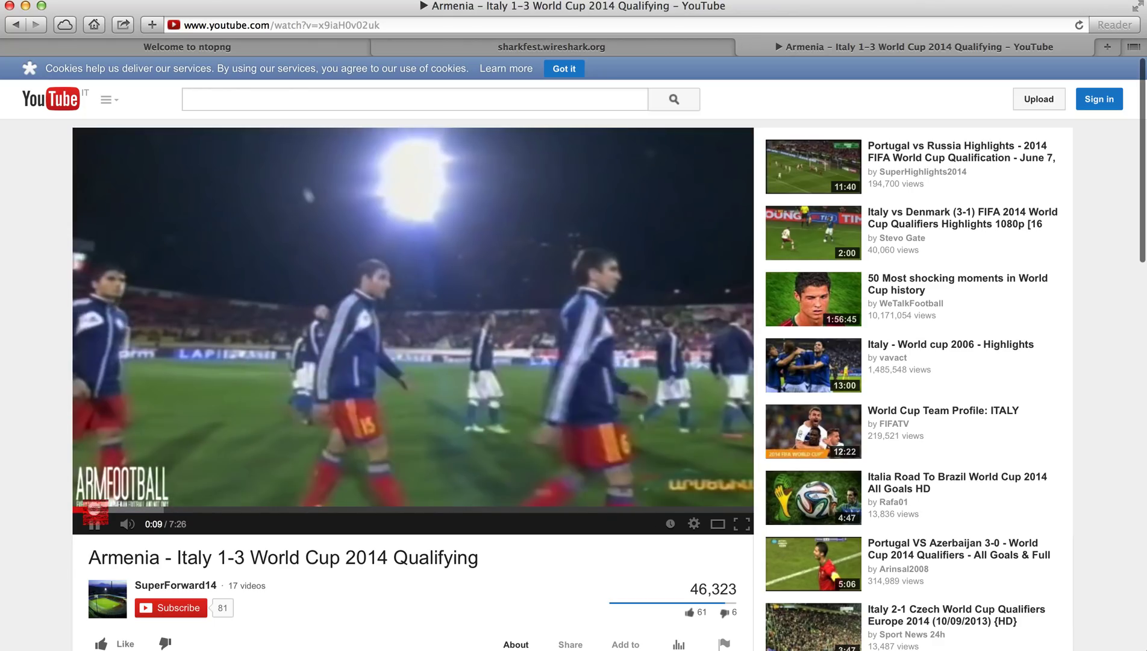
left_click(91, 525)
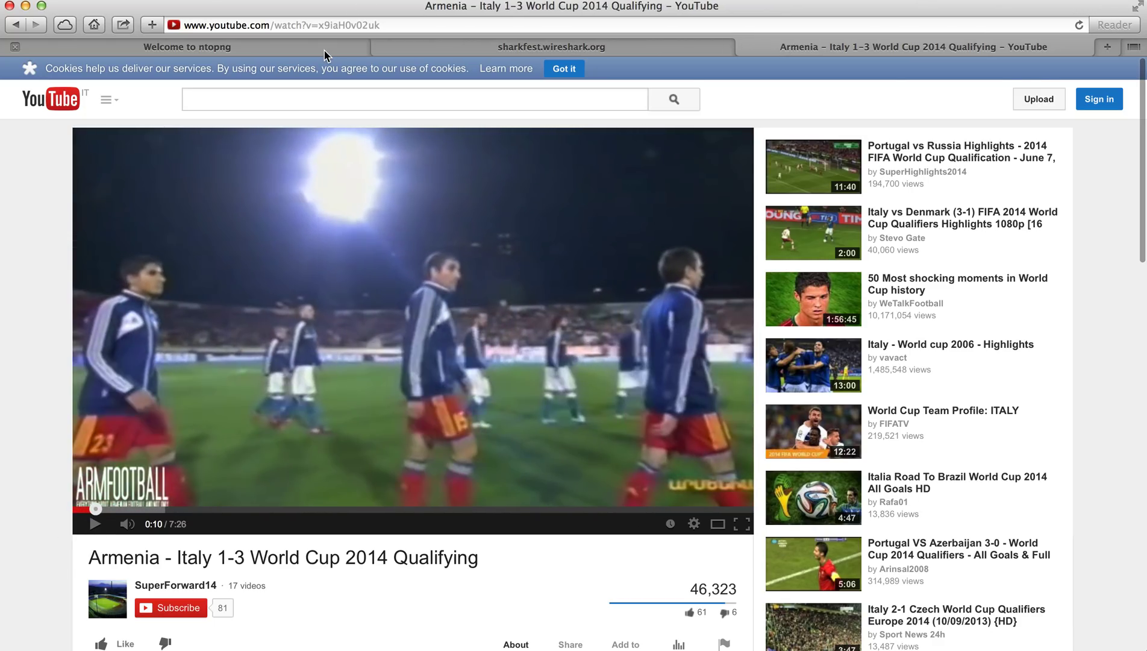
left_click(324, 50)
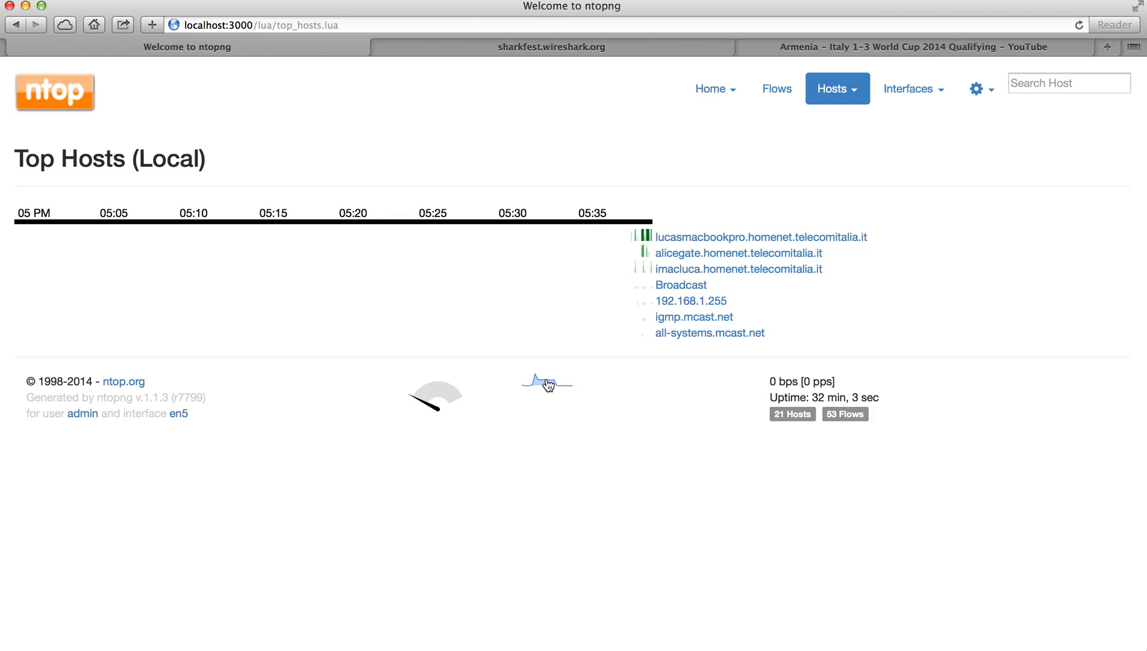
Step: Open the en5 interface preferences from the throughput gauge, set the interface speed to 10 Mbit and save
left_click(438, 394)
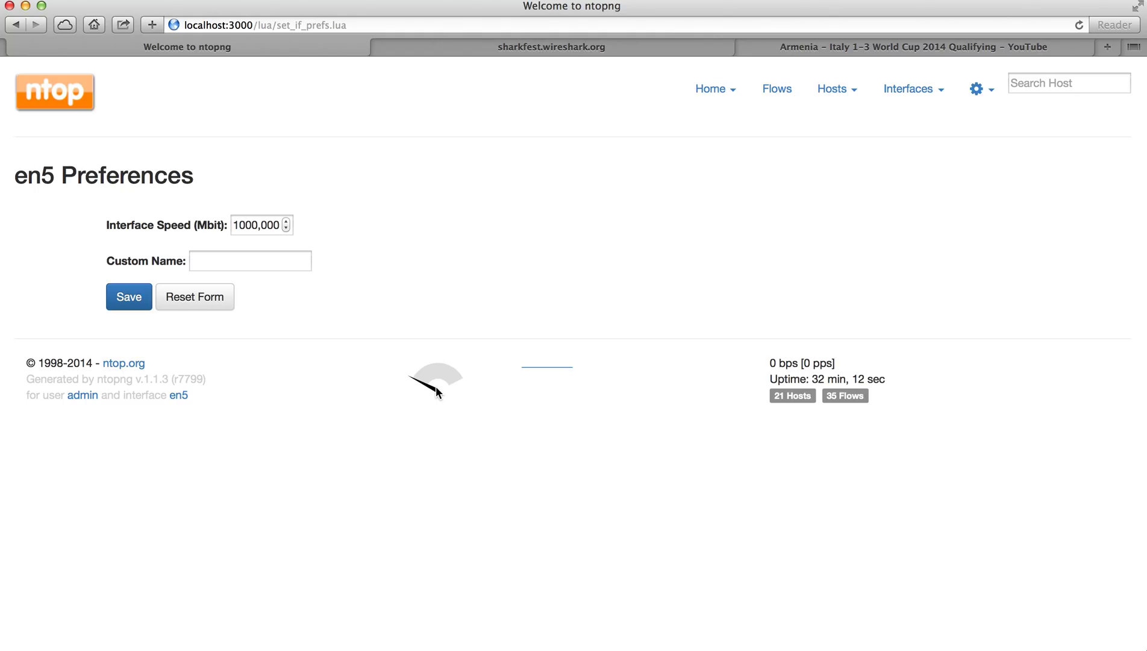
left_click(258, 225)
key("Left")
key("Left")
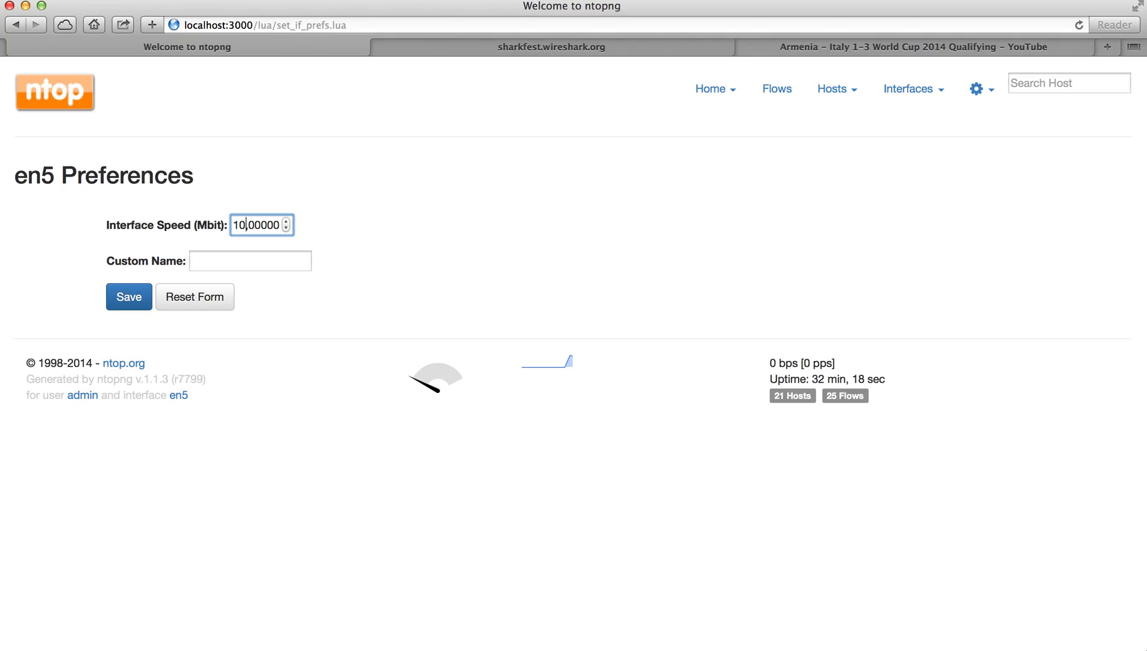
left_click(210, 259)
left_click(138, 303)
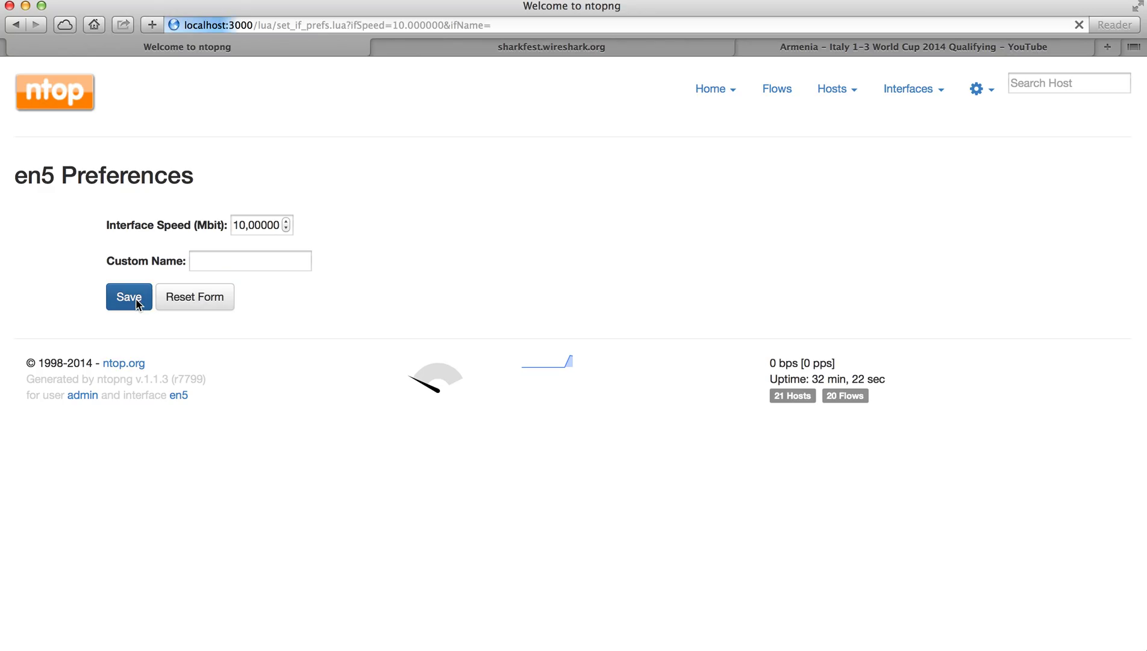
Step: Open the Active Flows list and reload the YouTube video to generate traffic for it, returning to ntopng
left_click(793, 99)
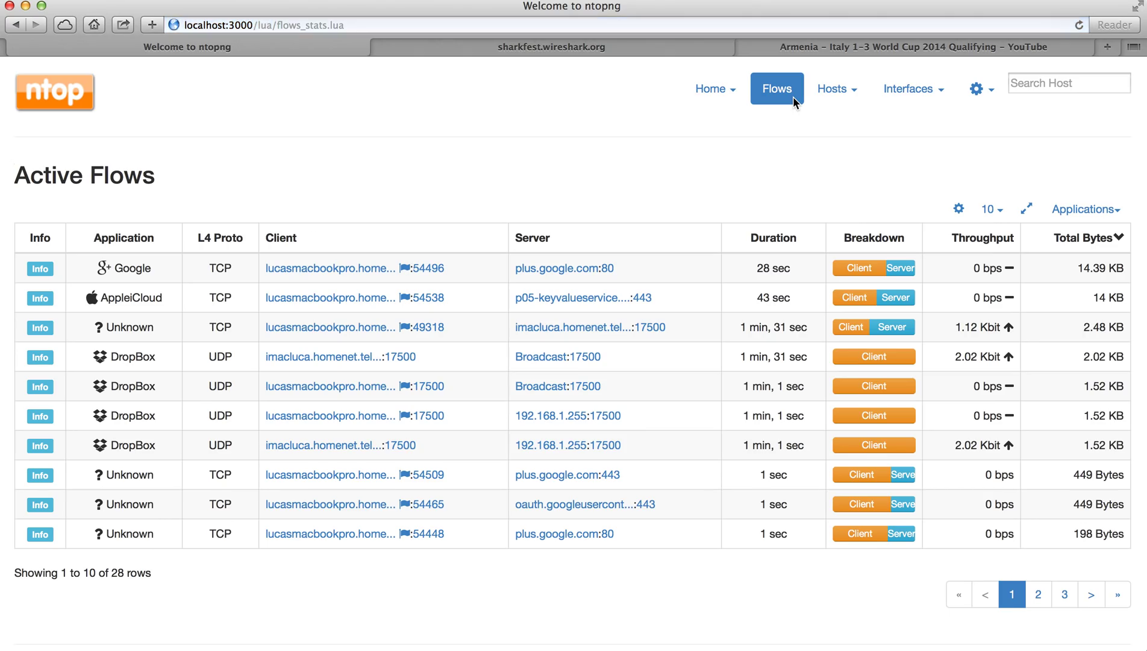
left_click(855, 48)
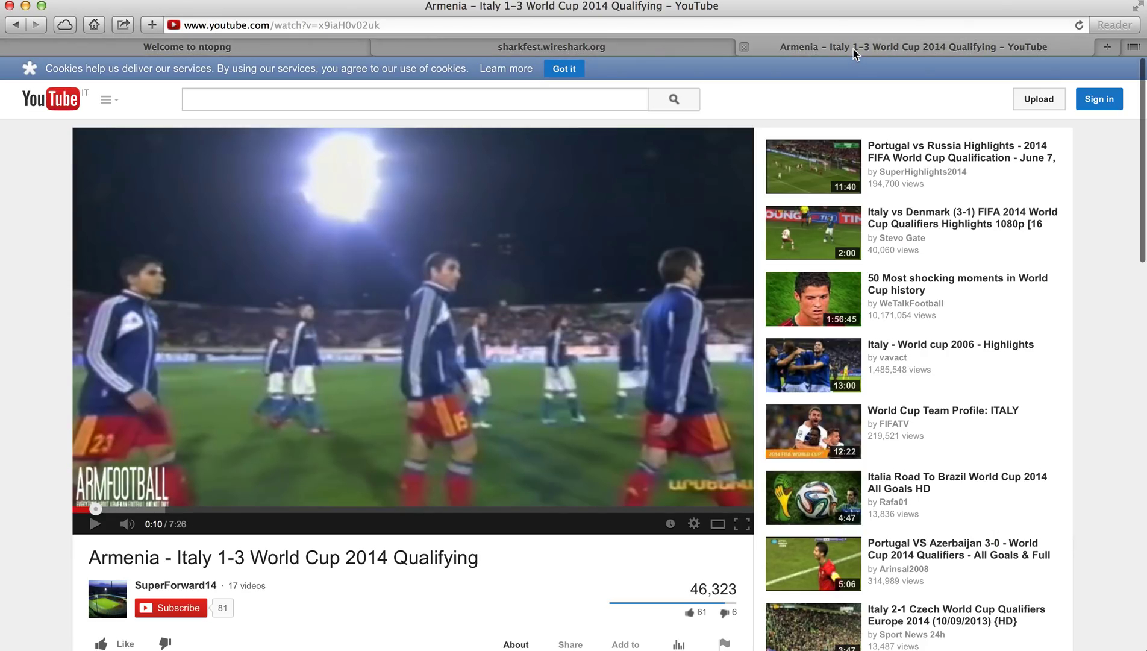
left_click(808, 30)
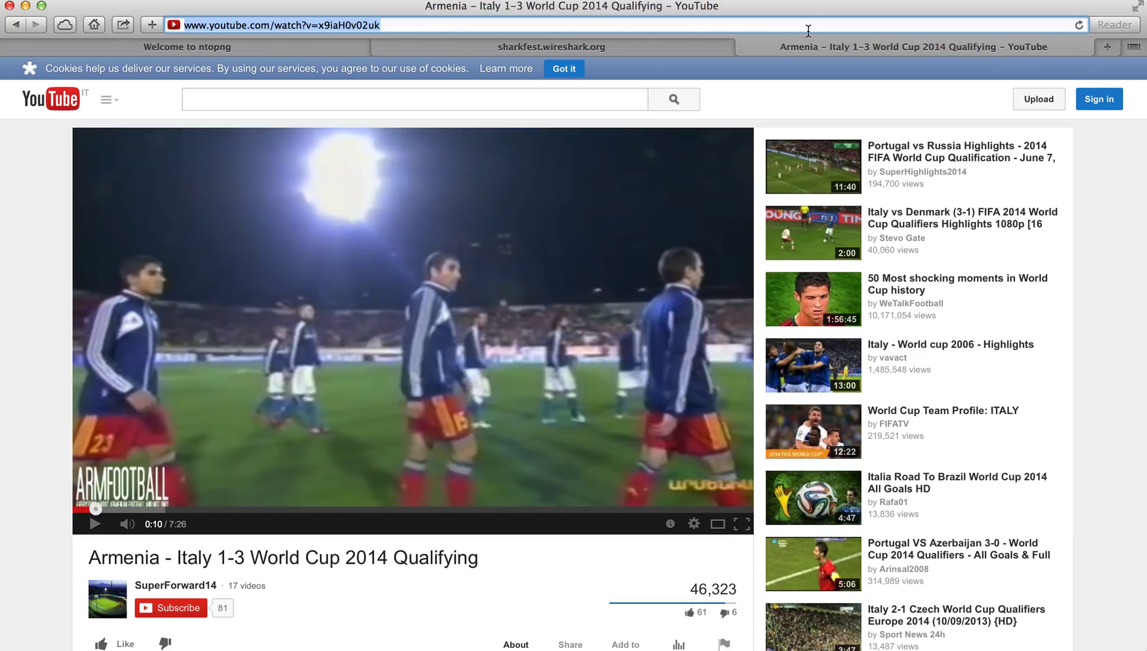
key("Return")
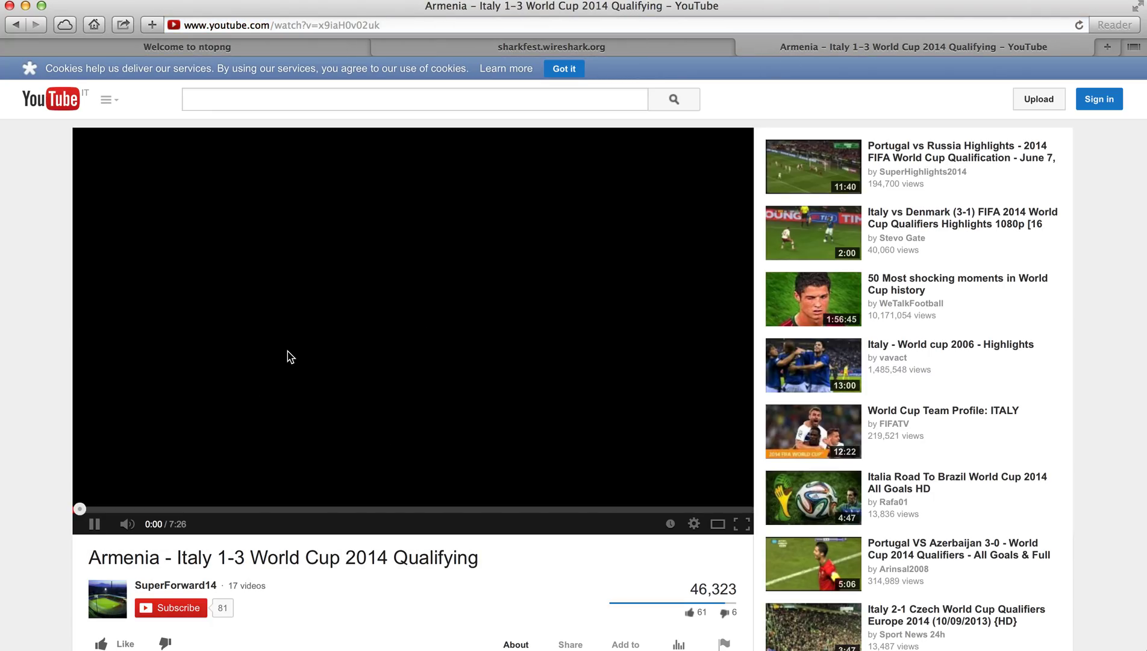
left_click(332, 46)
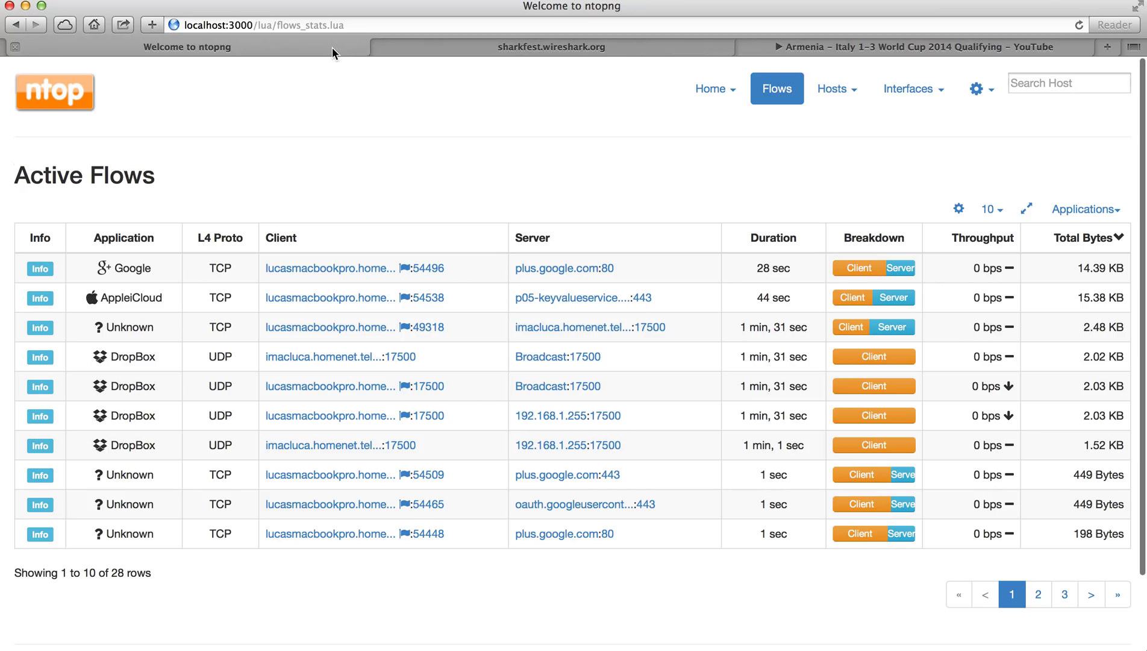
Step: Sort the active flows by descending throughput and open the details of the YouTube flow from client port 54741
scroll(332, 275, "down", 3)
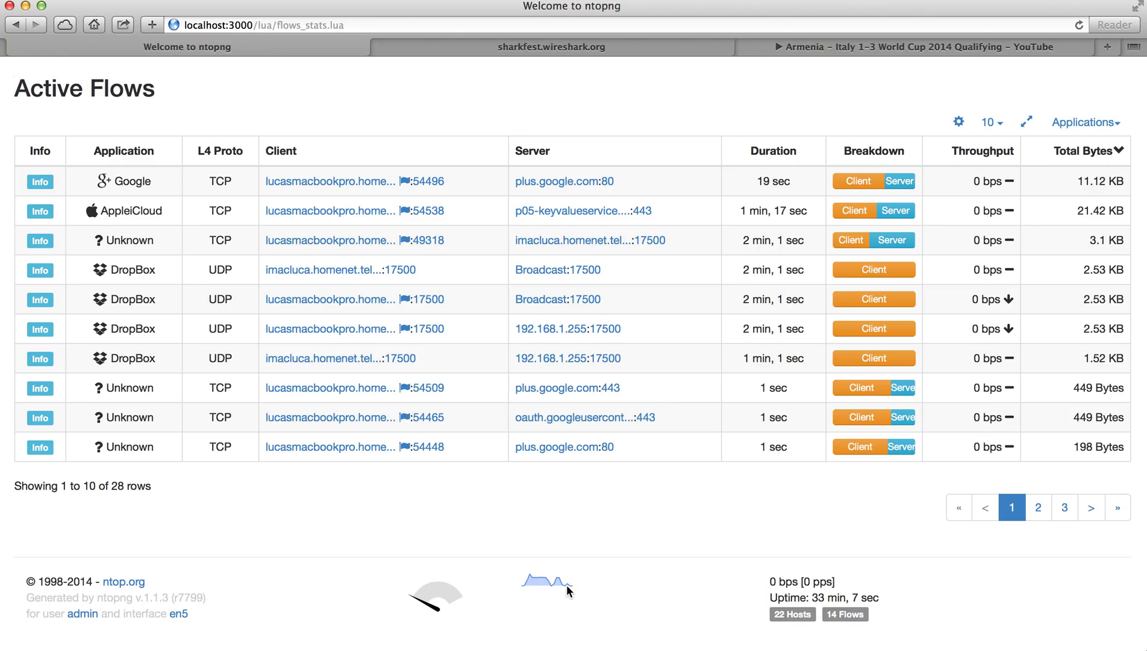
left_click(976, 152)
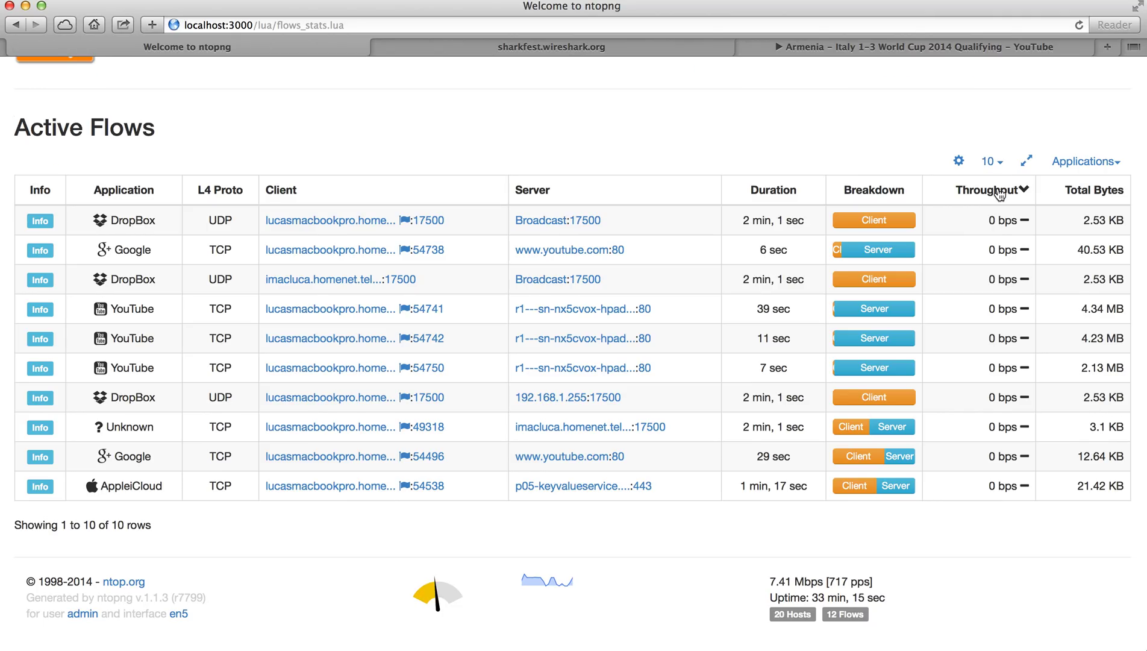
left_click(1000, 194)
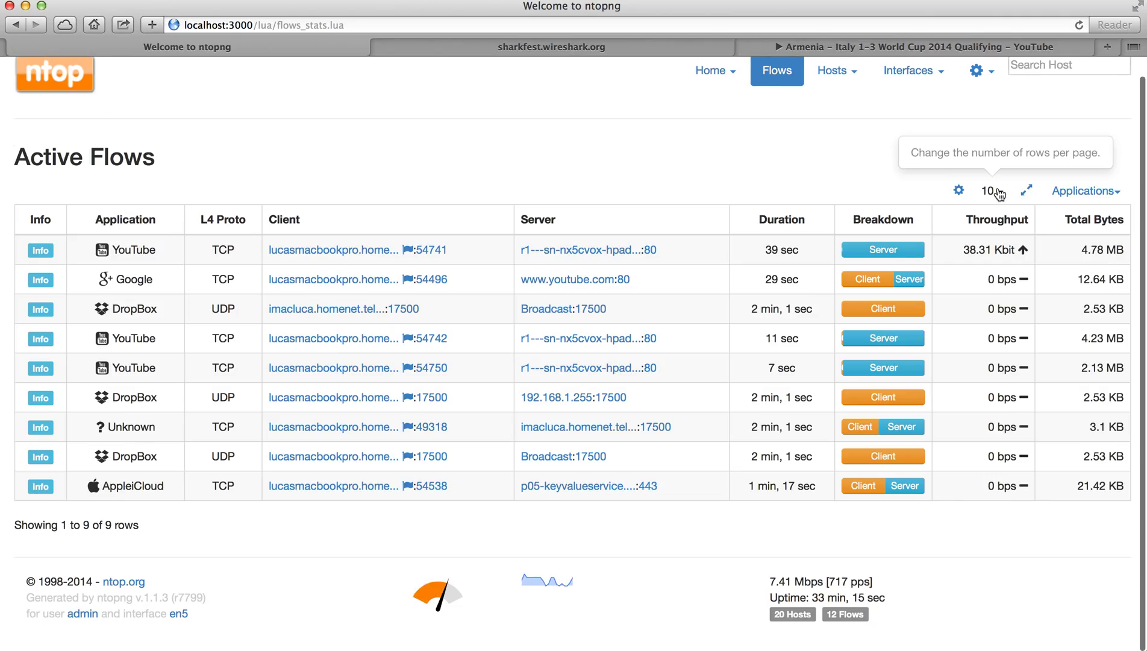
left_click(47, 251)
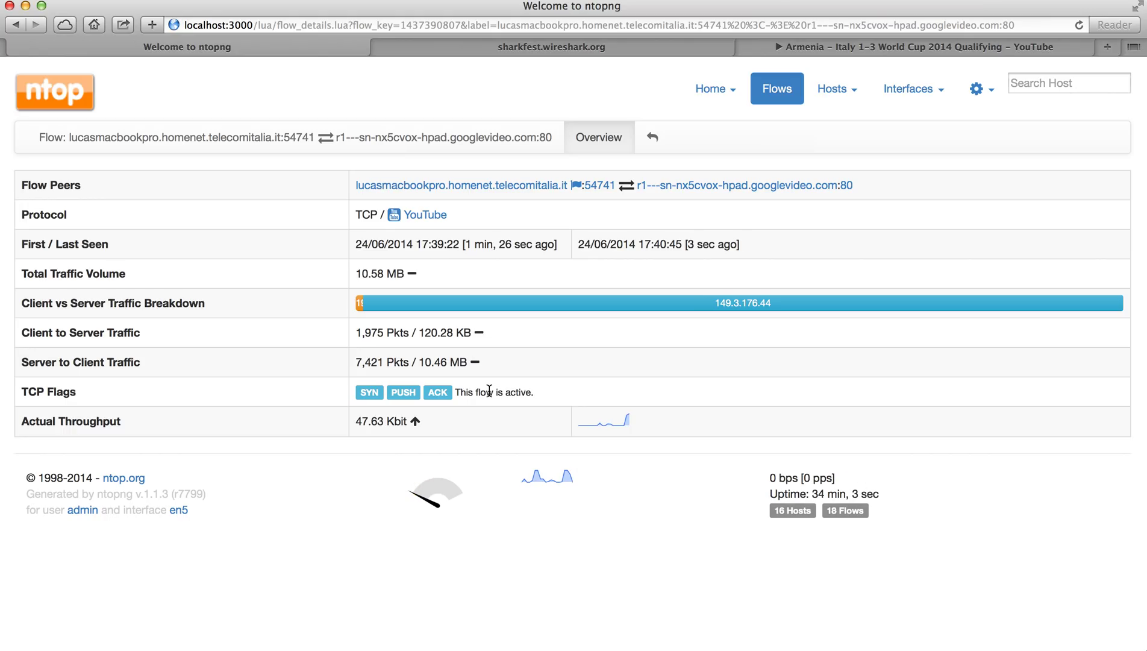
Step: Pause the YouTube video and open the Top Hosts Interaction graph in ntopng
left_click(849, 47)
left_click(95, 523)
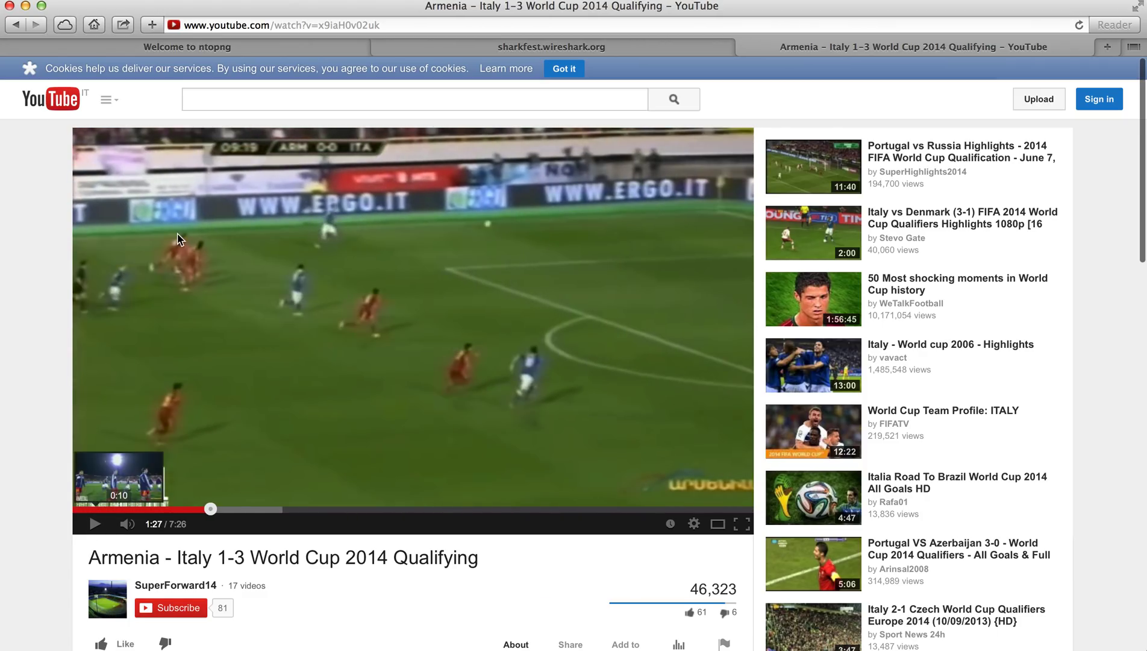
left_click(307, 46)
left_click(837, 89)
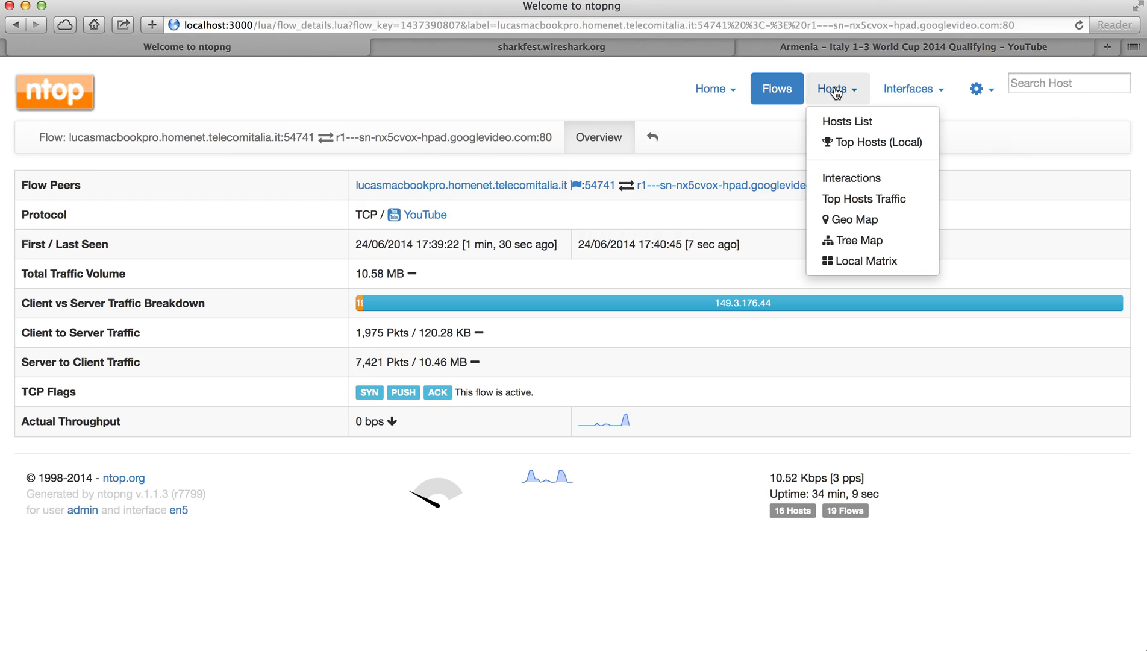
left_click(854, 178)
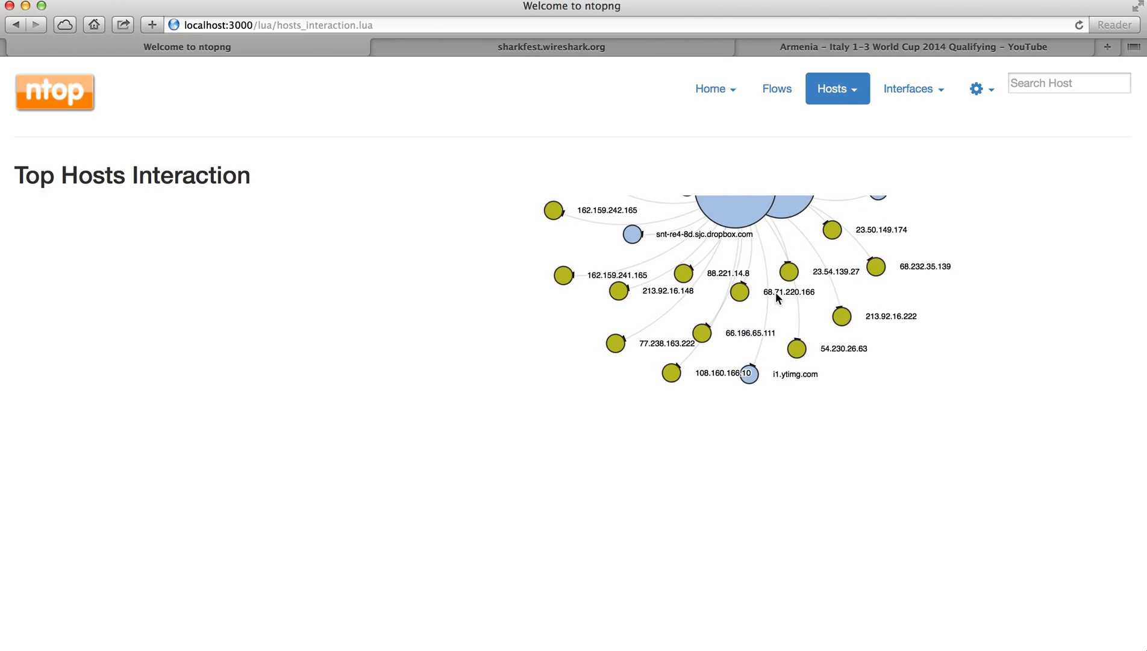
Step: Sort the Top Hosts Traffic matrix by Cluster and inspect the sent and received bytes of the 192.168.1.255 cell
left_click(837, 90)
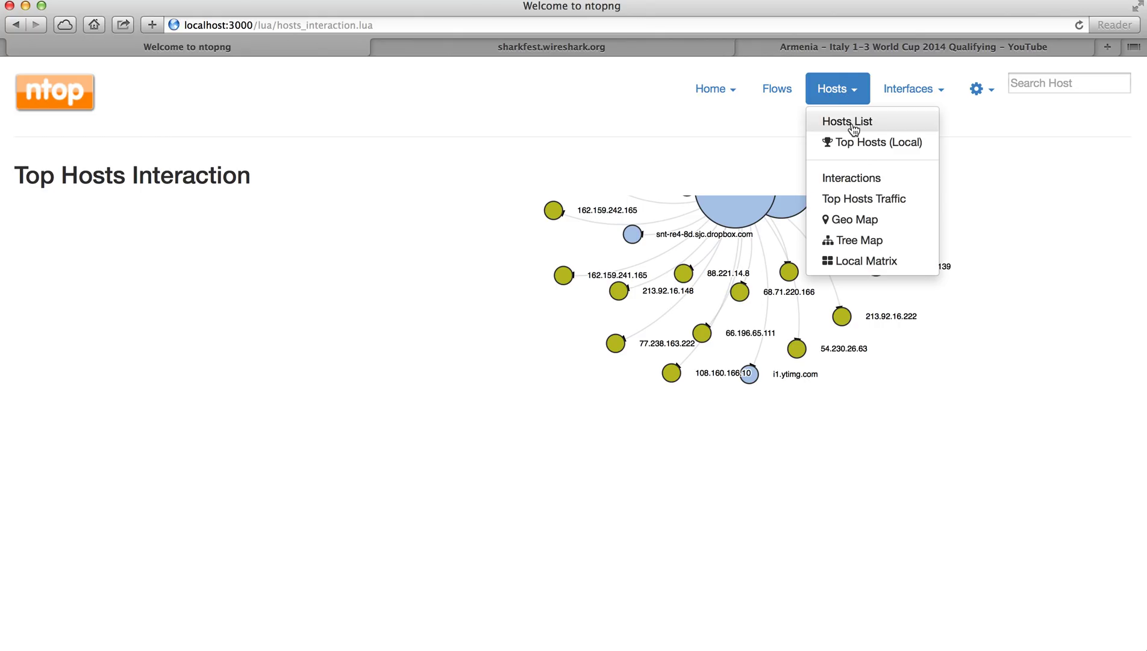
left_click(859, 199)
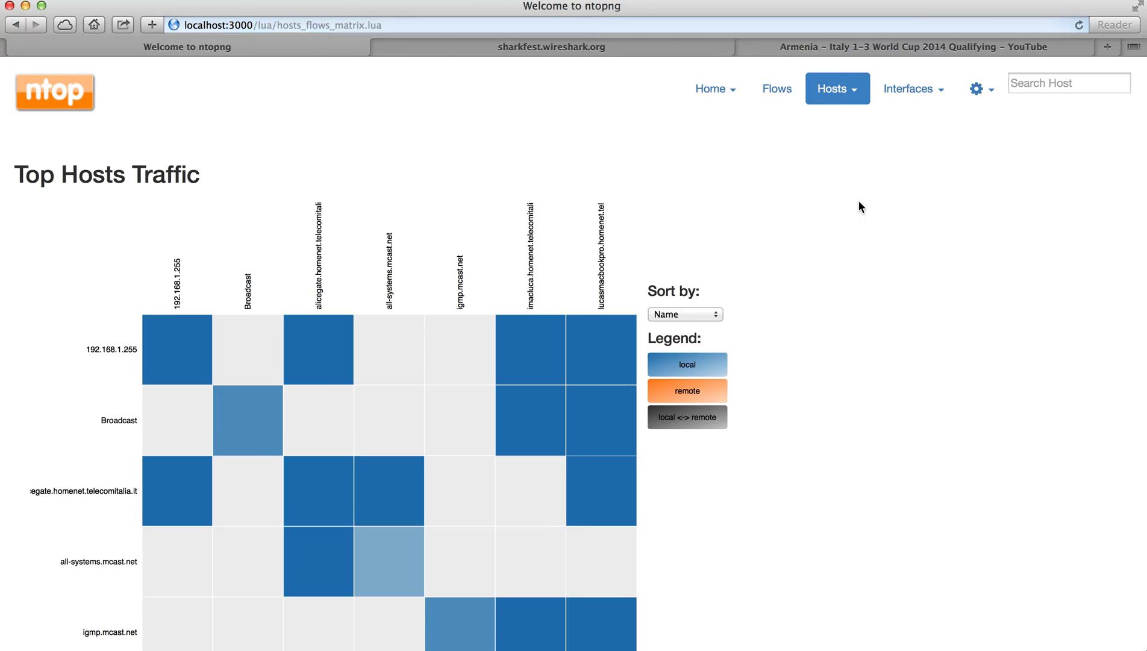
scroll(859, 202, "down", 3)
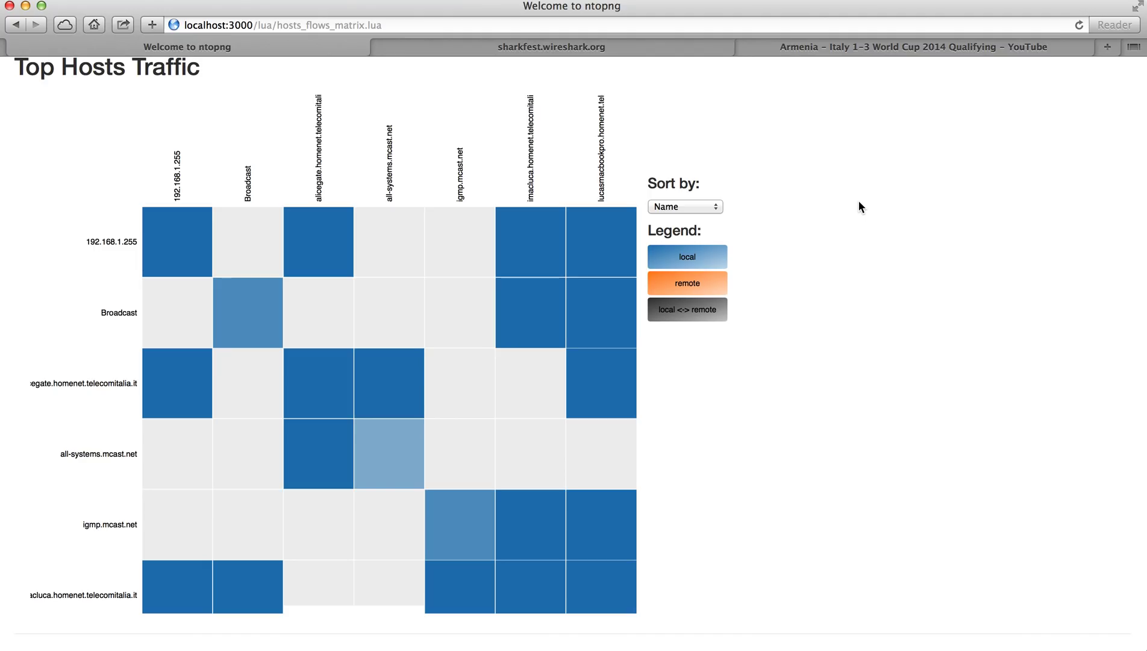
key("Down")
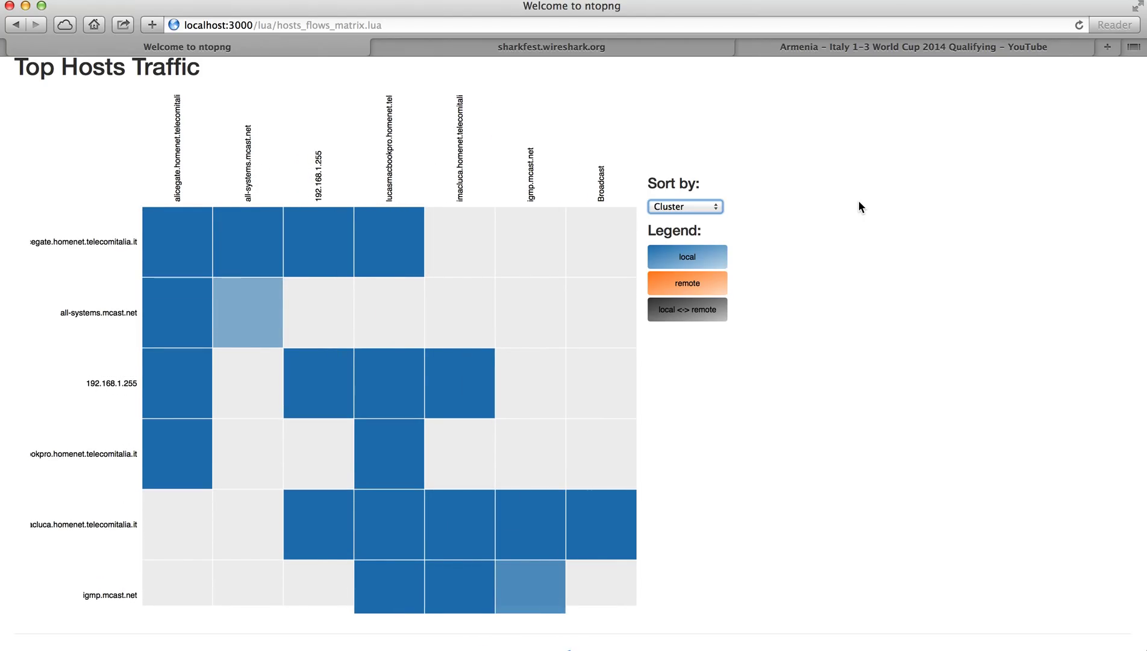
mouse_move(303, 248)
mouse_move(335, 383)
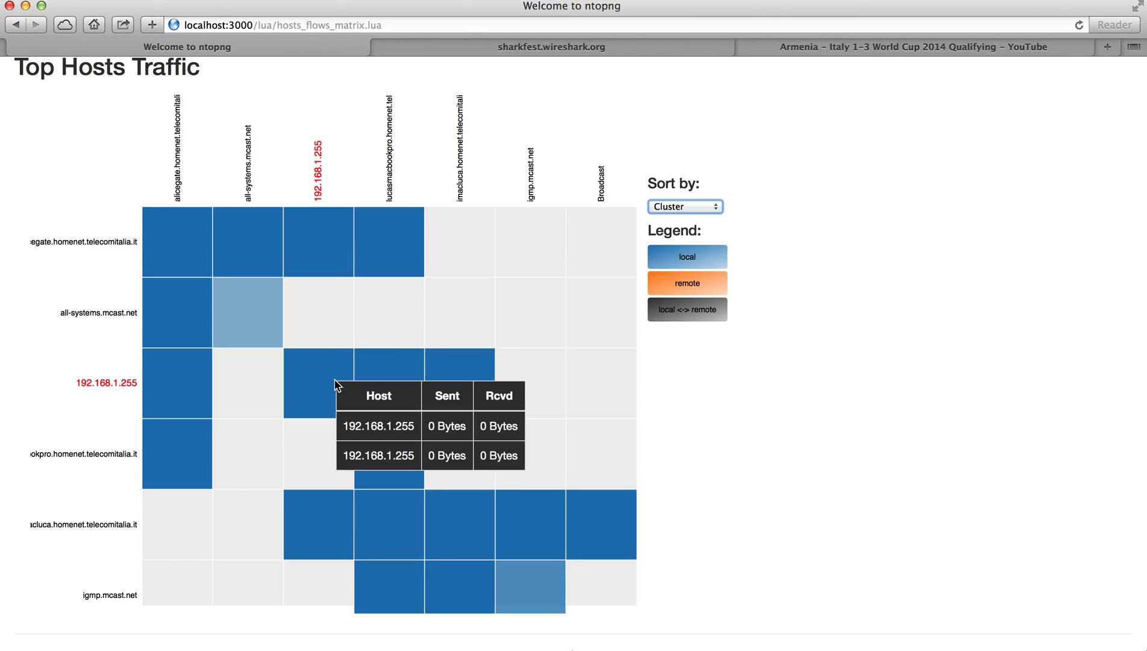
mouse_move(379, 379)
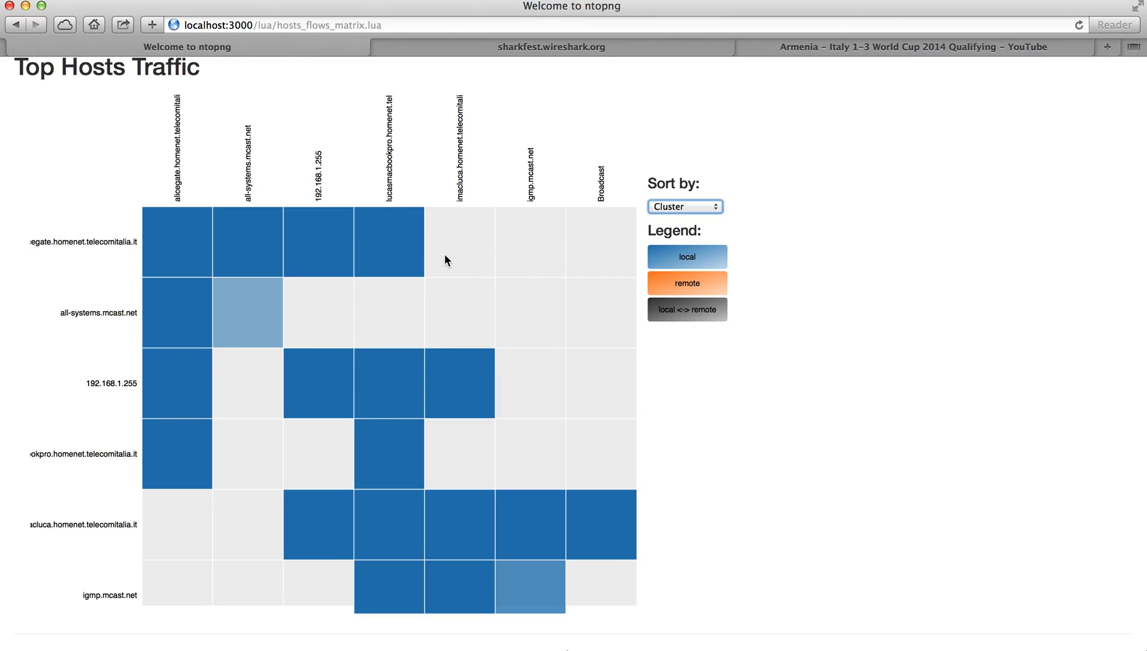
Step: Open the Hosts GeoMap, allowing location access, and show the host behind the marker in Italy
scroll(454, 252, "up", 4)
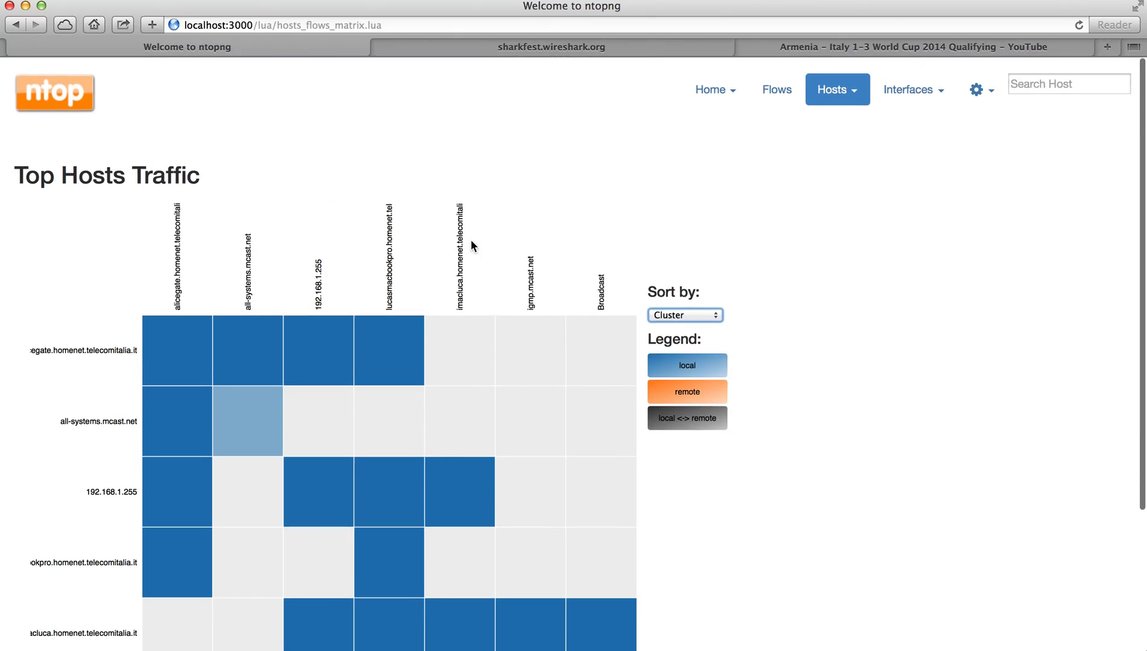
left_click(843, 91)
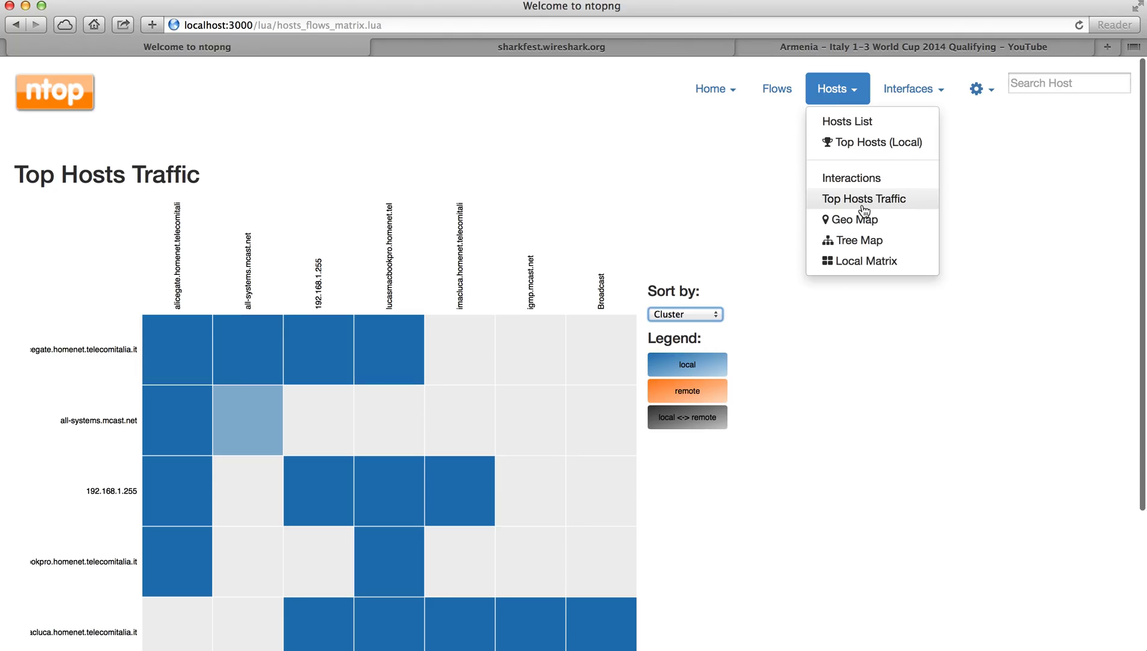
left_click(863, 219)
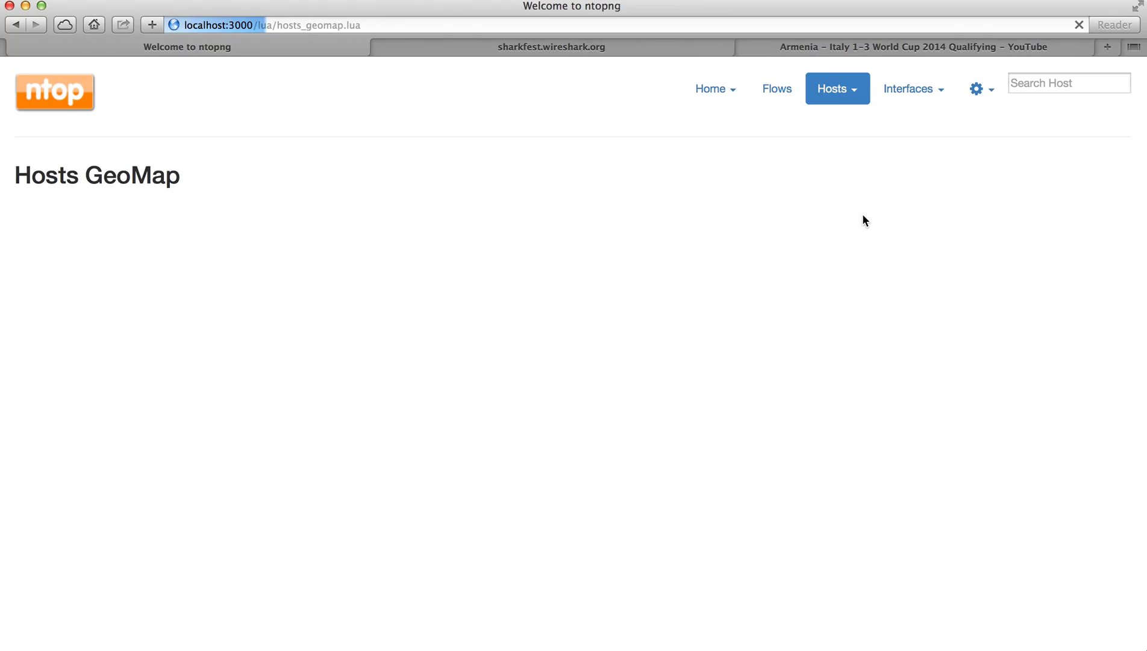
left_click(597, 132)
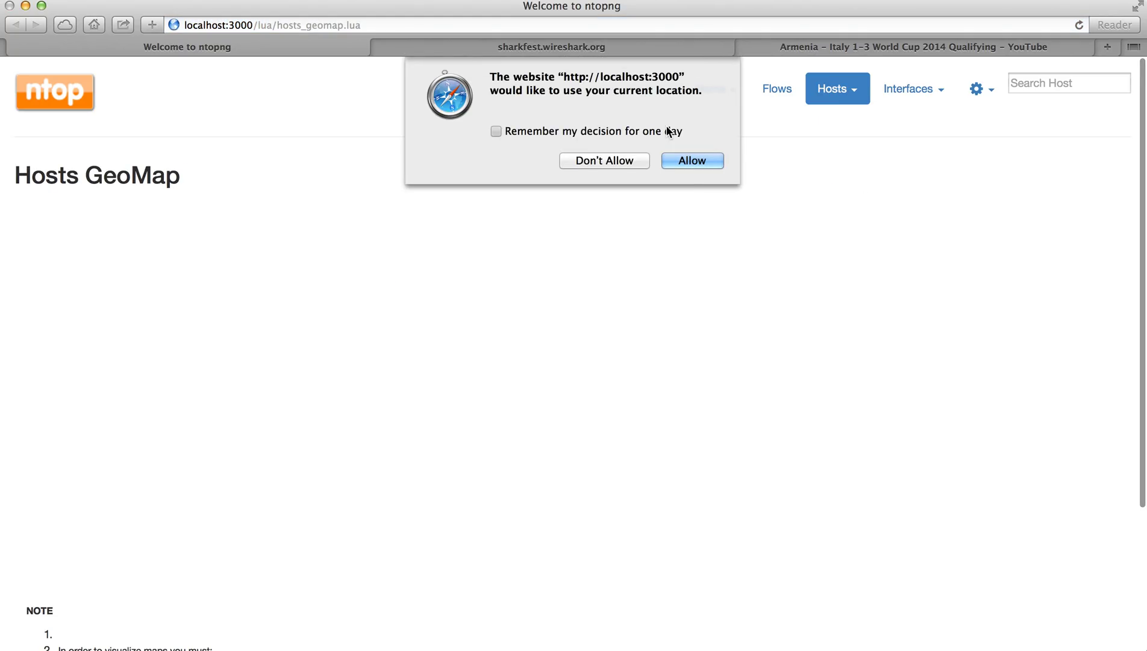
left_click(693, 159)
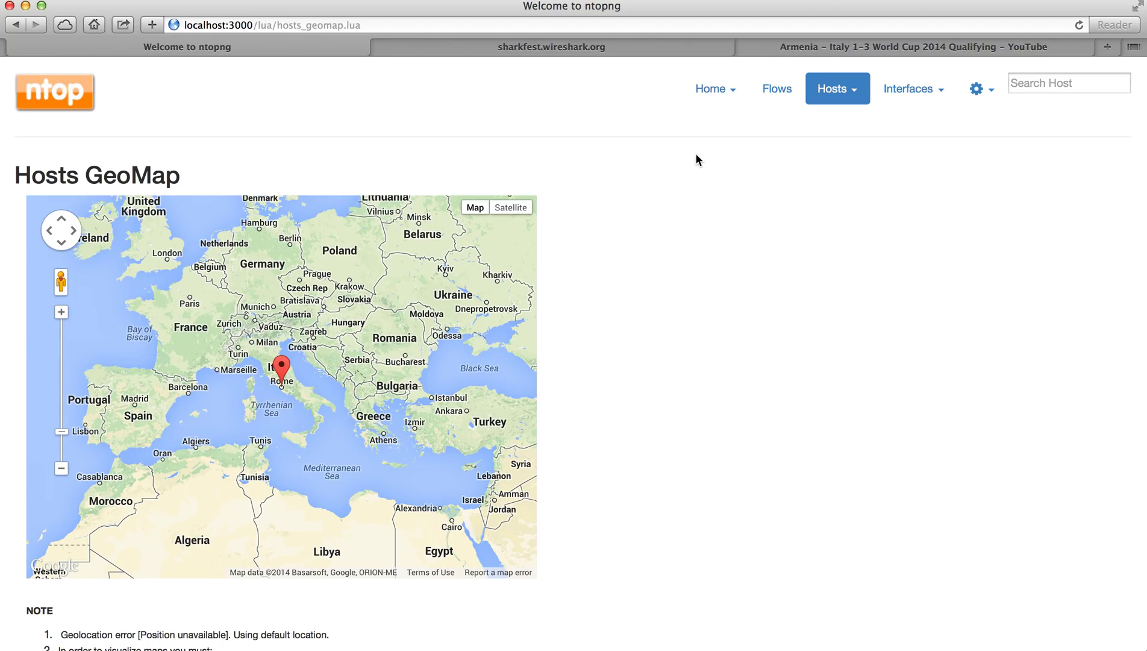
left_click(283, 377)
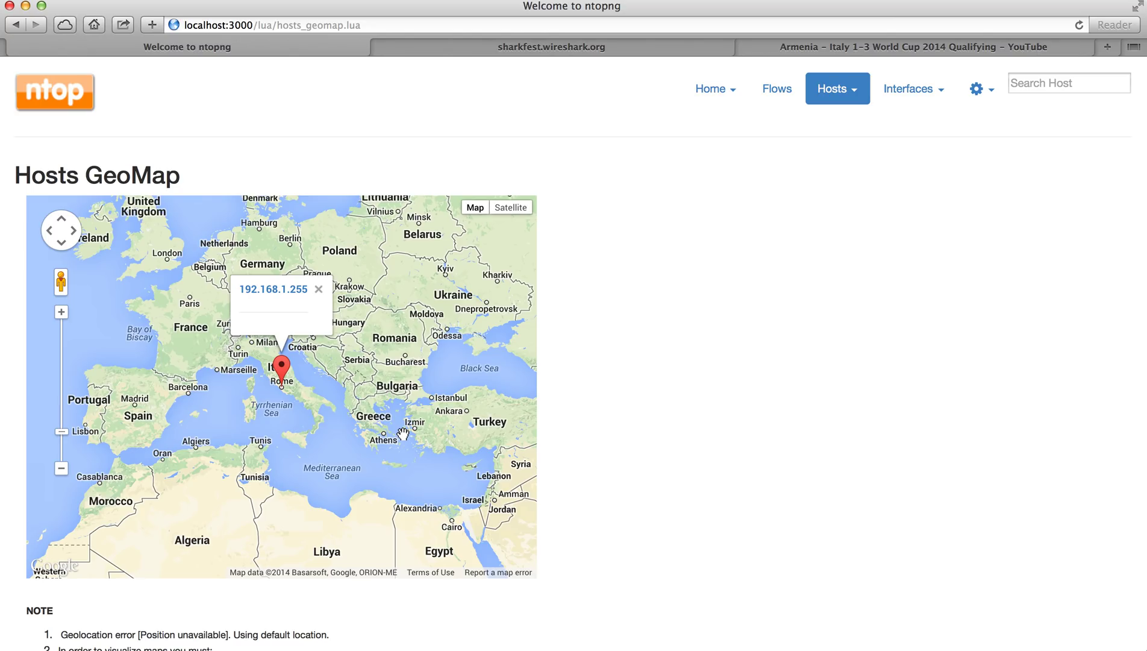
Step: Open the Hosts TreeMap to examine the hosts shown in it
left_click(836, 89)
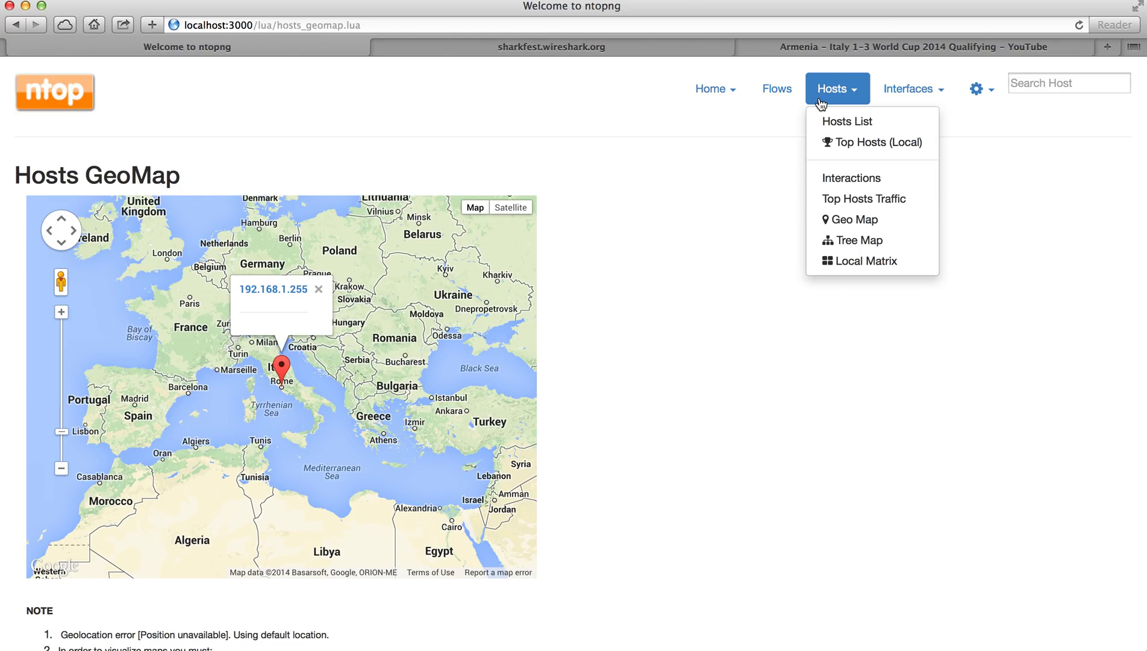
left_click(848, 241)
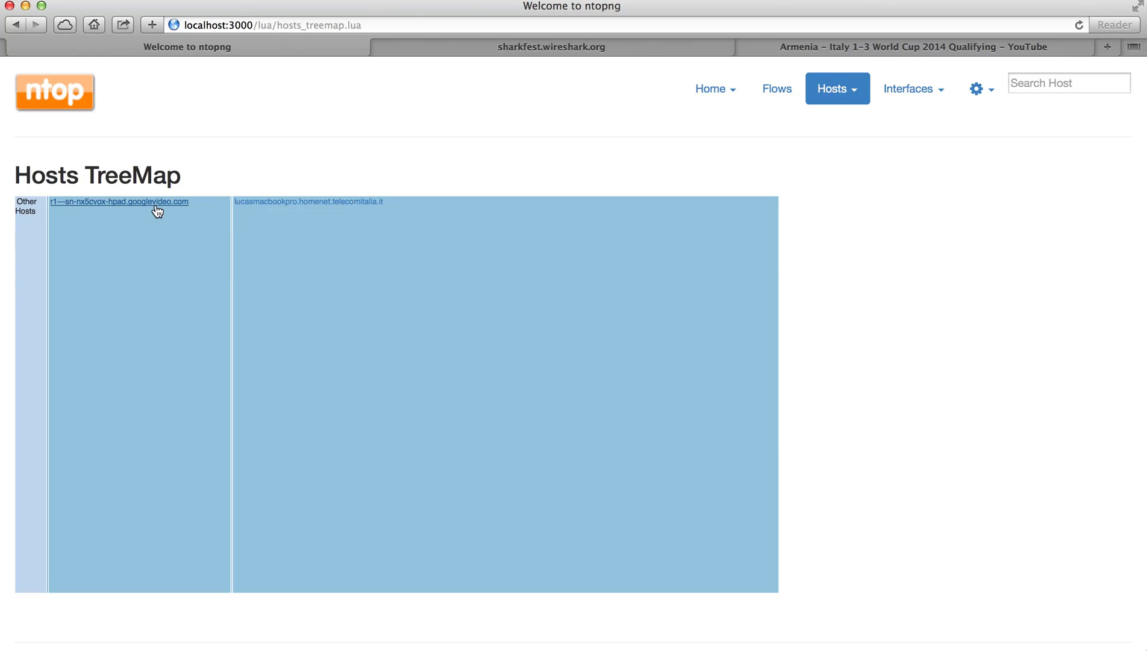
Step: Open the Local Hosts Matrix and examine the traffic exchanged between lucasmacbookpro and alicegate
left_click(853, 90)
left_click(869, 261)
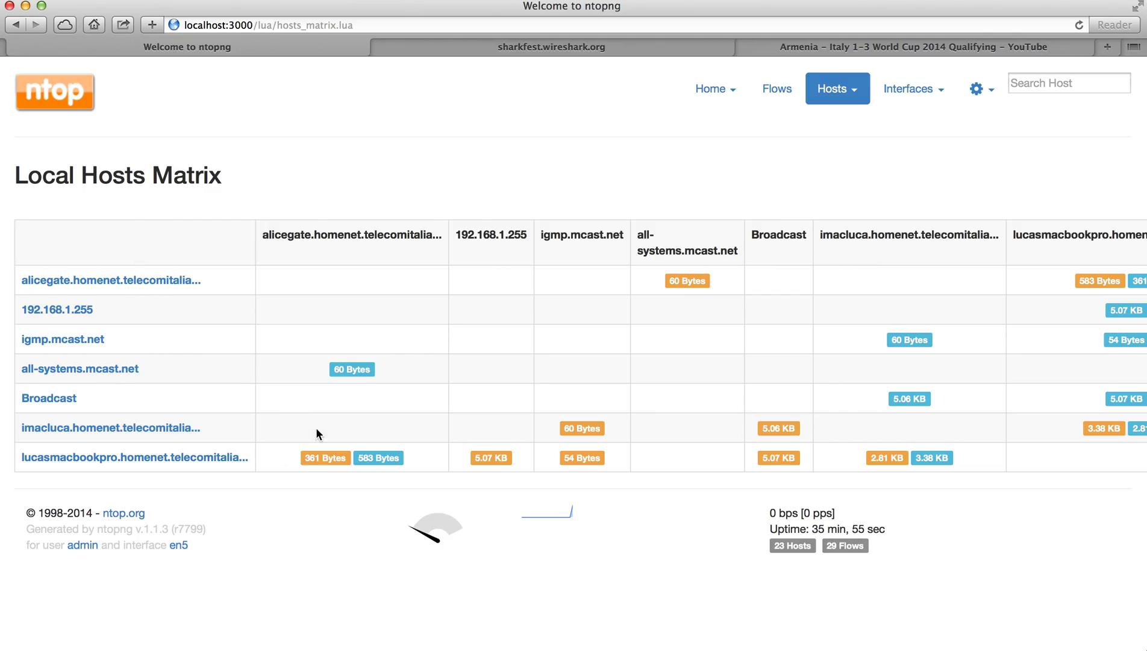
mouse_move(330, 457)
Step: Make lo0 the active interface and show its active flows
mouse_move(897, 93)
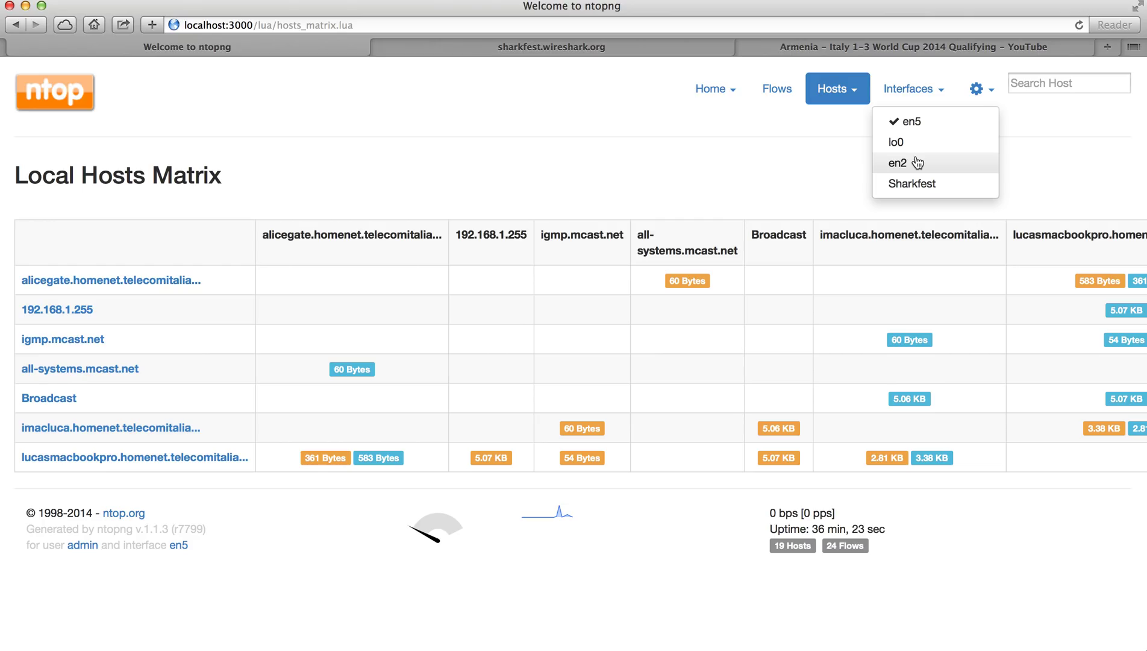
left_click(906, 142)
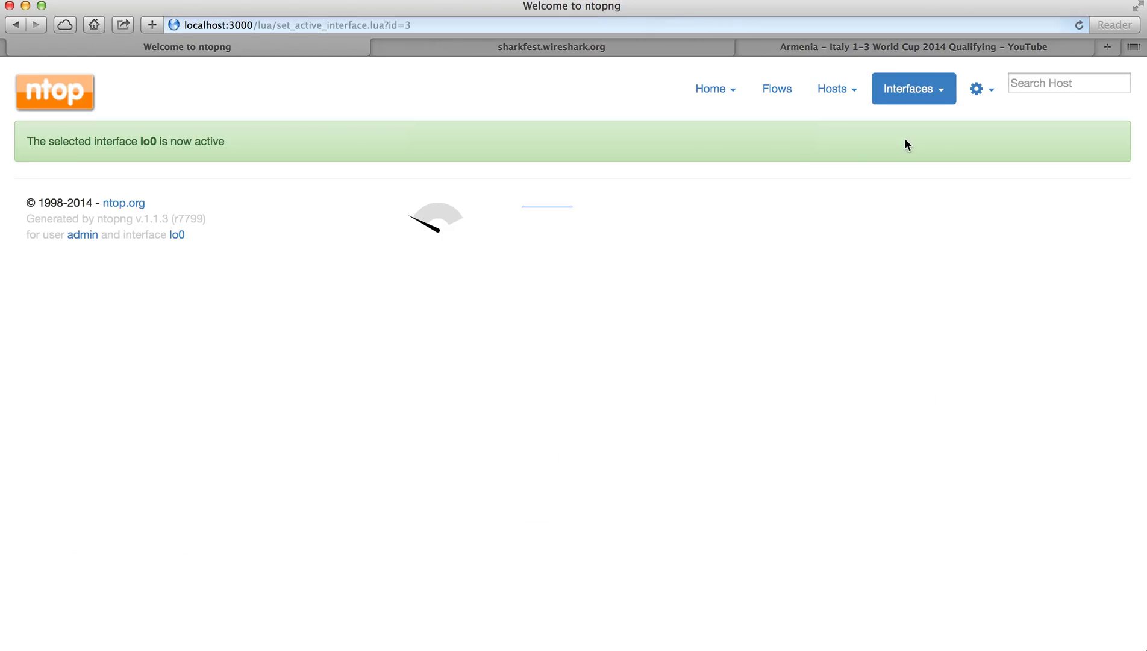
left_click(788, 90)
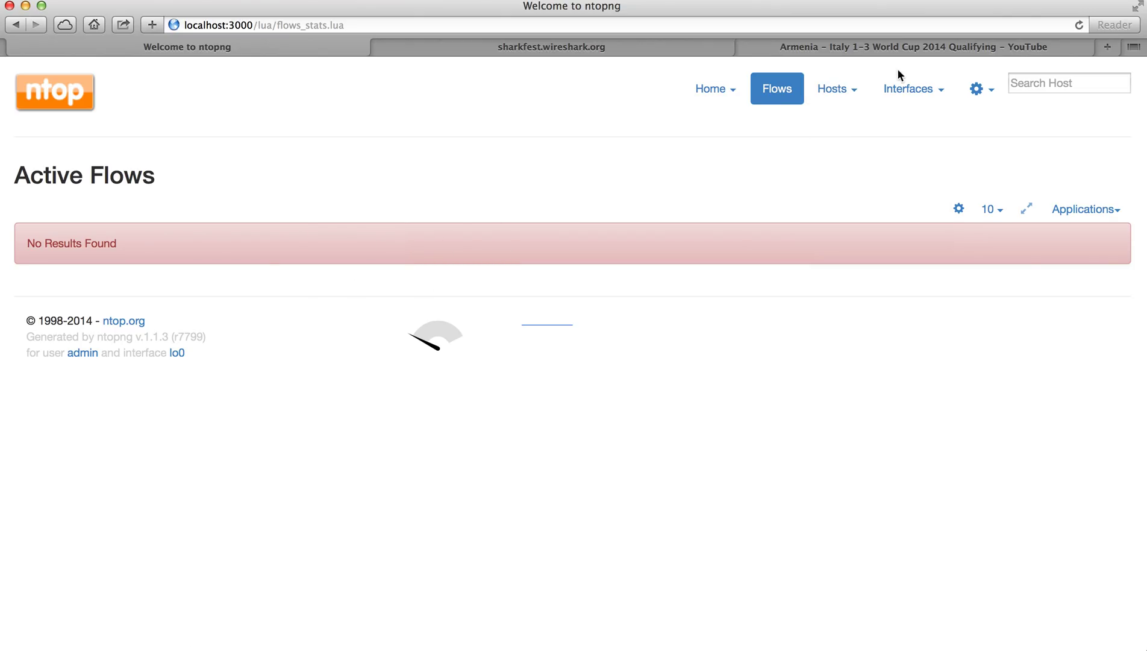
Step: Switch the active interface back to en5 and, from its active flows, show the flows on port 138
left_click(919, 147)
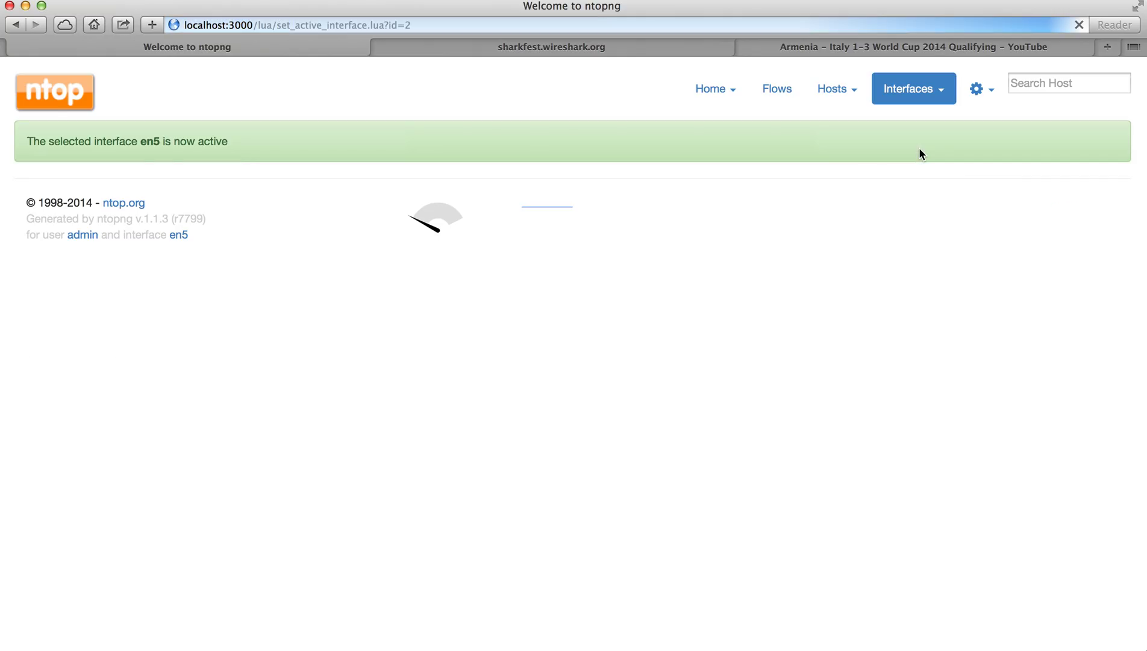
left_click(776, 89)
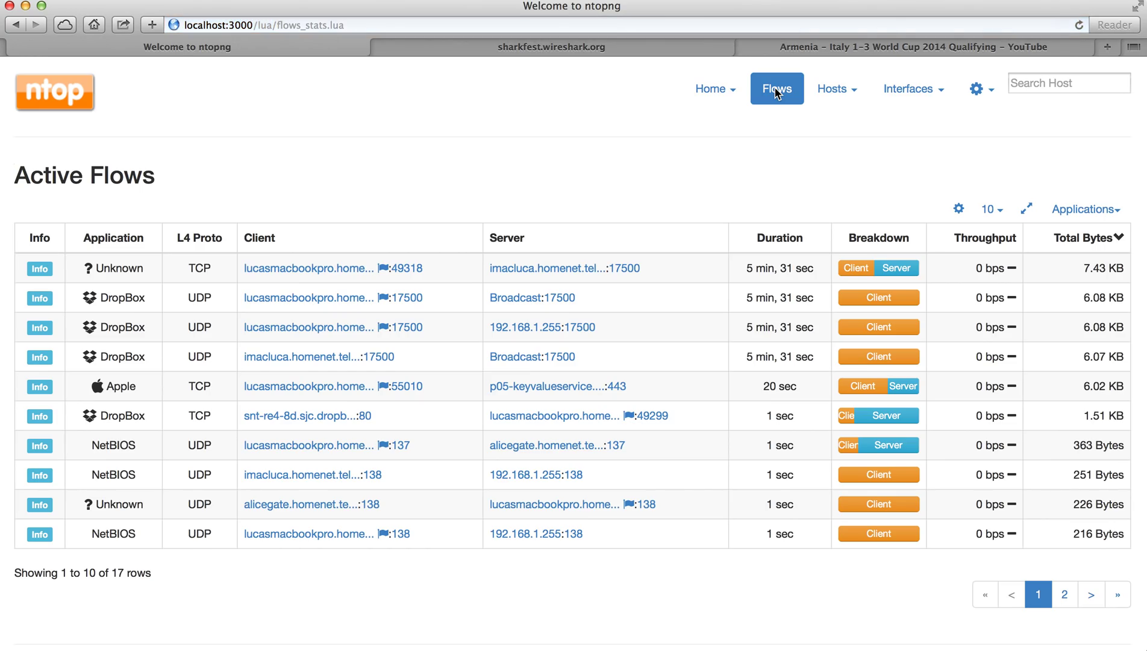
left_click(1092, 594)
left_click(1035, 482)
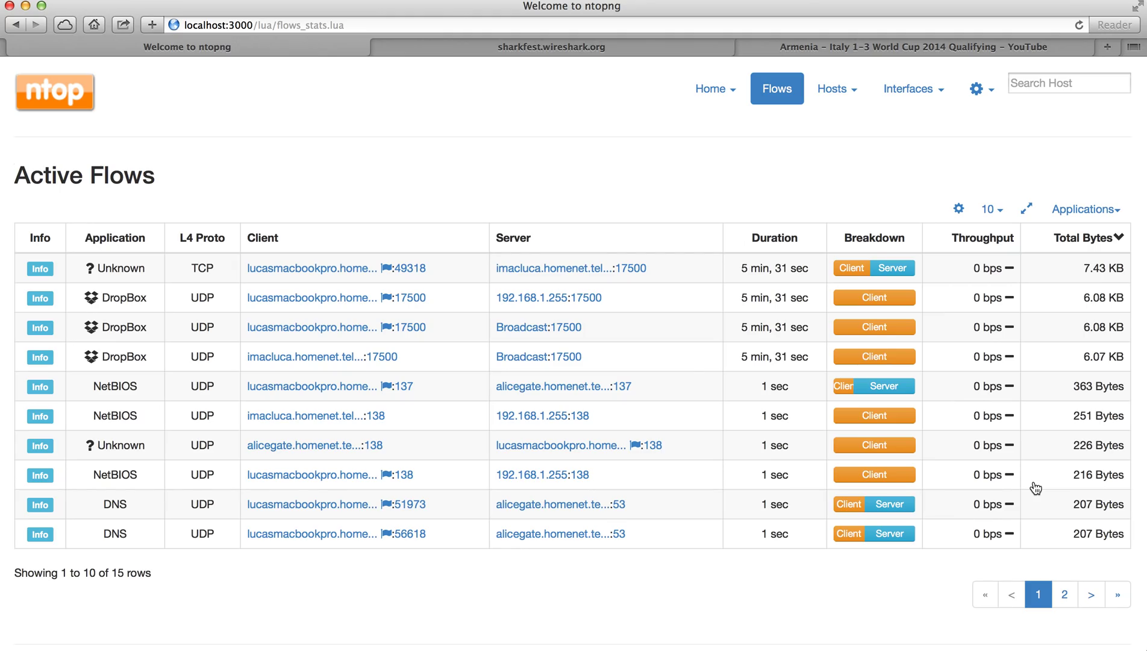
left_click(582, 416)
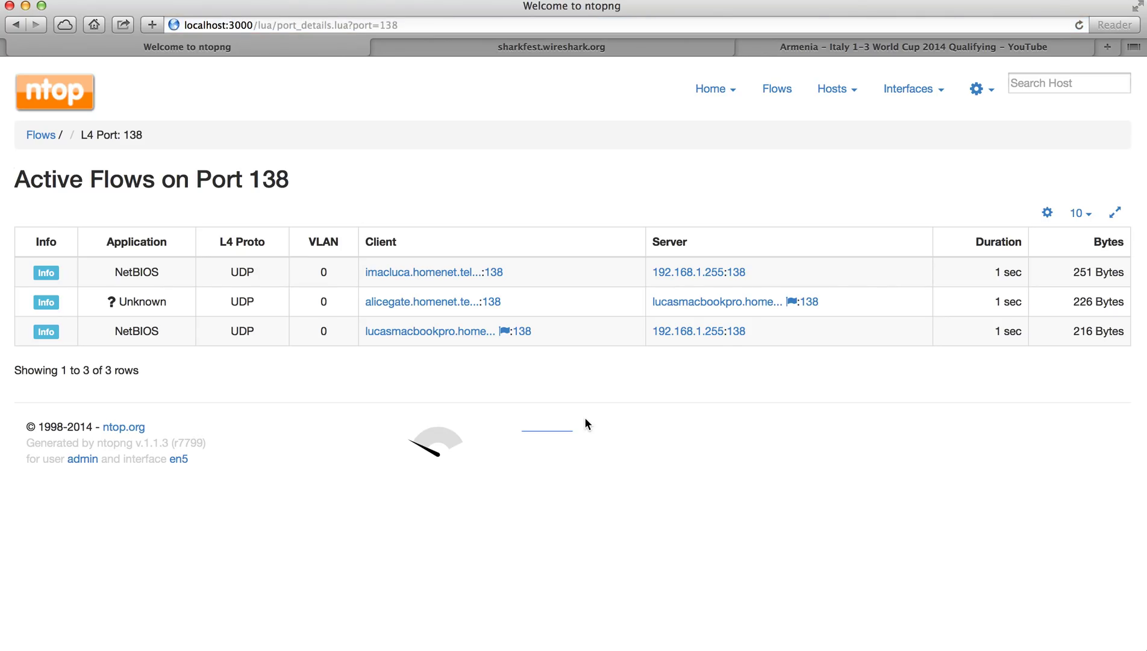